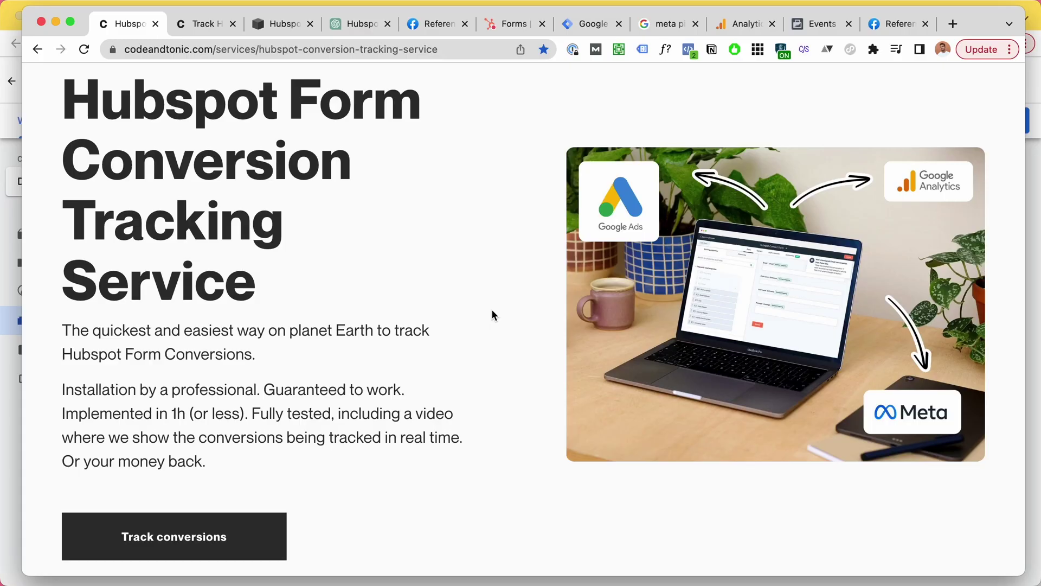
scroll(347, 192, up, 1)
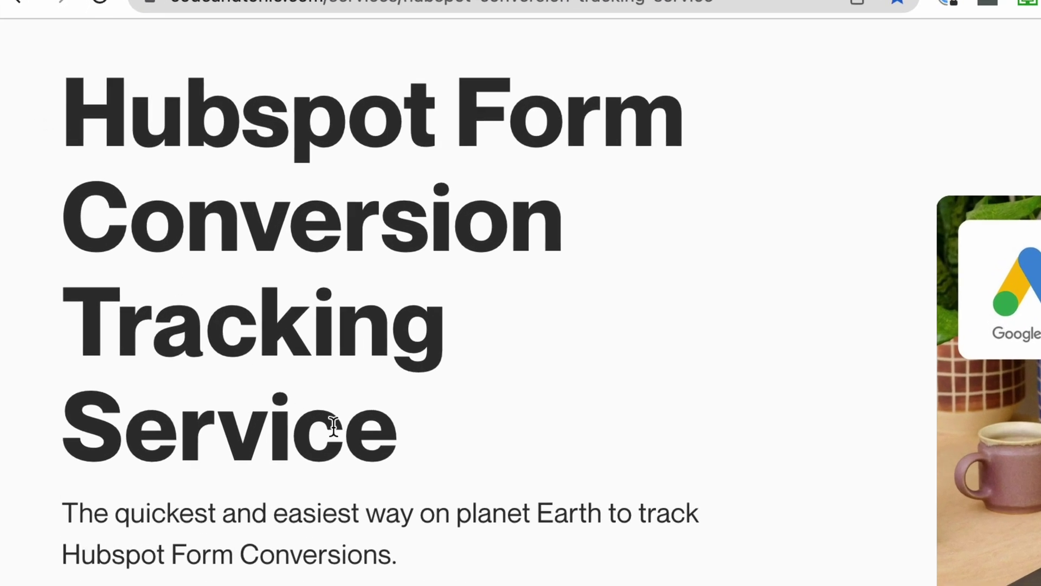
Highlight 'Conversion Tracking Service' and the 1h implementation time on the service page
drag(440, 327, 102, 131)
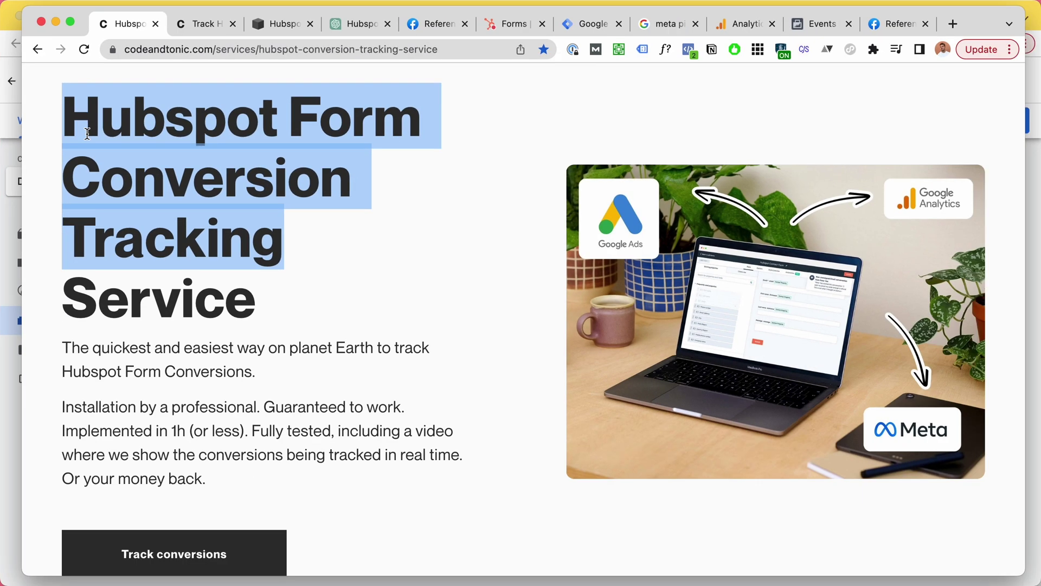
click(69, 132)
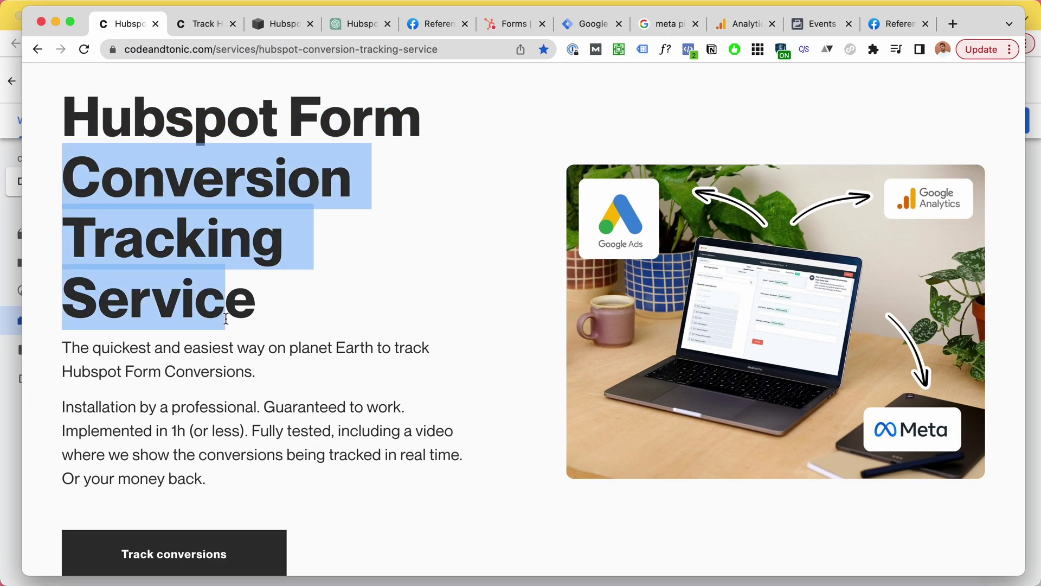
drag(75, 187, 257, 317)
scroll(96, 271, down, 1)
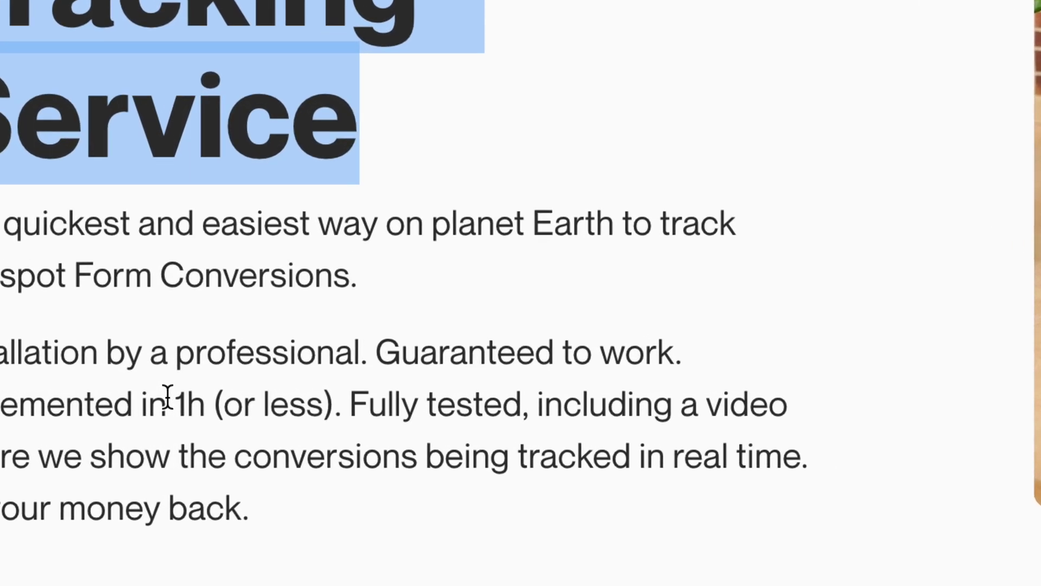
drag(175, 399, 198, 398)
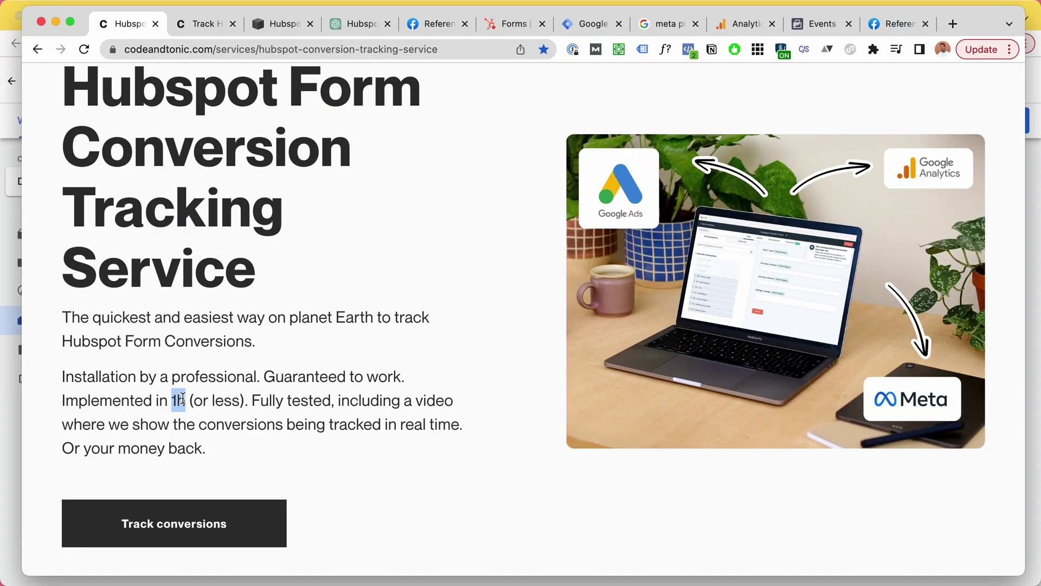
scroll(231, 398, down, 1)
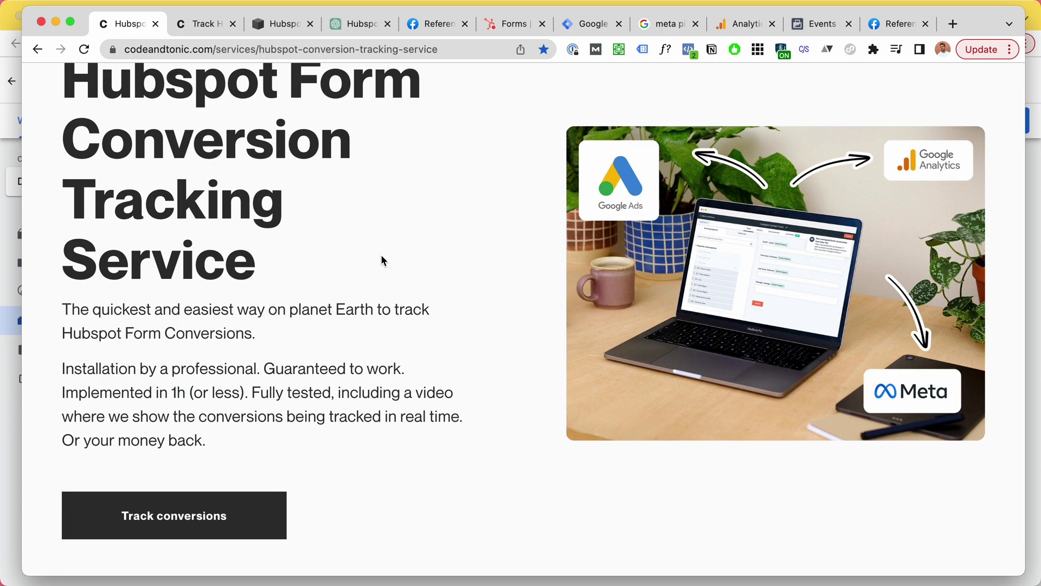
Glance at the HubSpot tracking article, then view the exported .json in Finder and return to Tag Manager
click(204, 24)
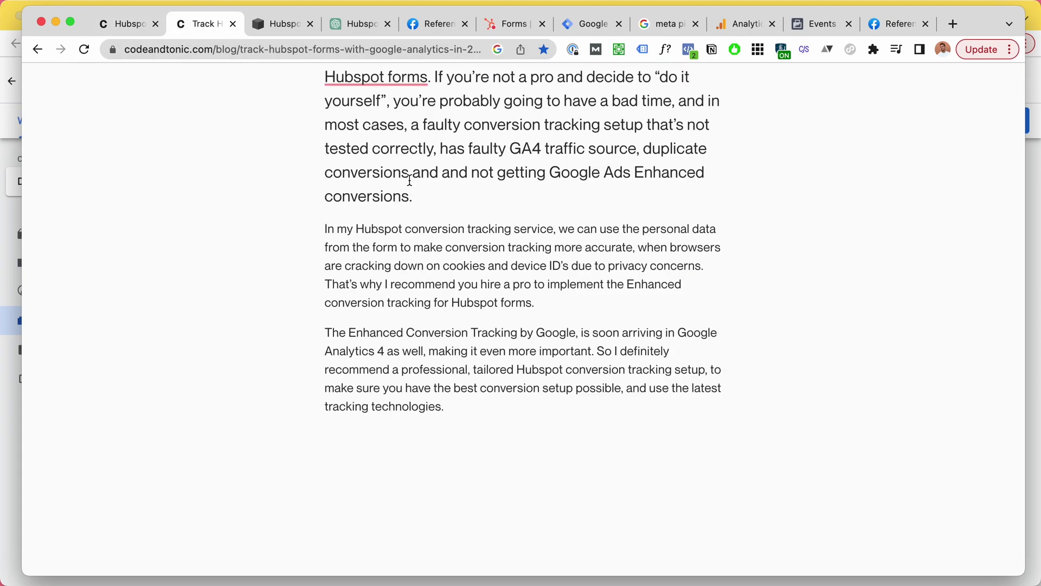
scroll(410, 181, down, 10)
scroll(416, 187, down, 5)
scroll(416, 186, down, 5)
scroll(416, 191, down, 5)
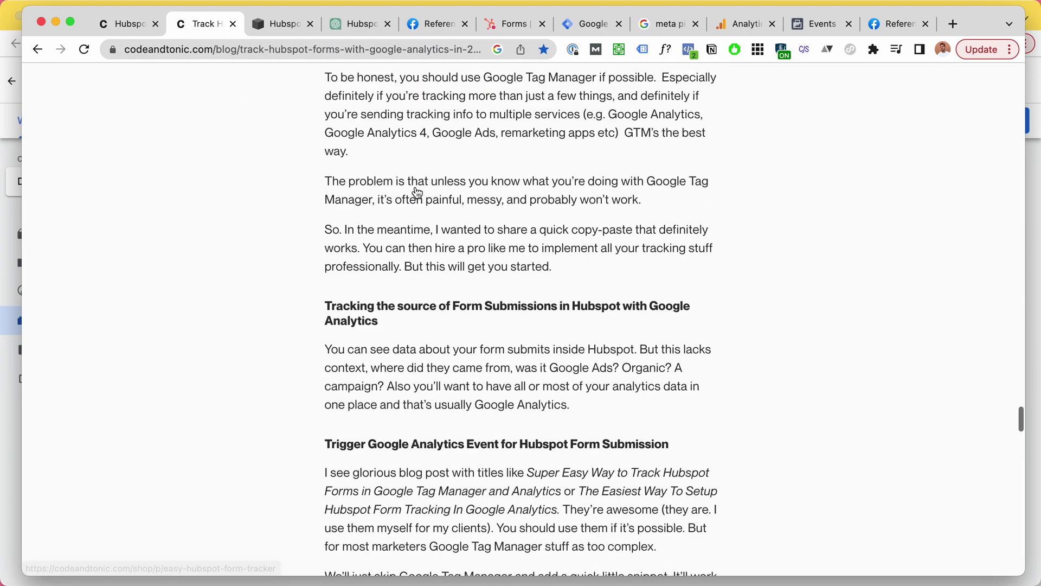
scroll(416, 192, down, 10)
scroll(418, 187, down, 3)
scroll(422, 197, up, 10)
scroll(427, 202, up, 10)
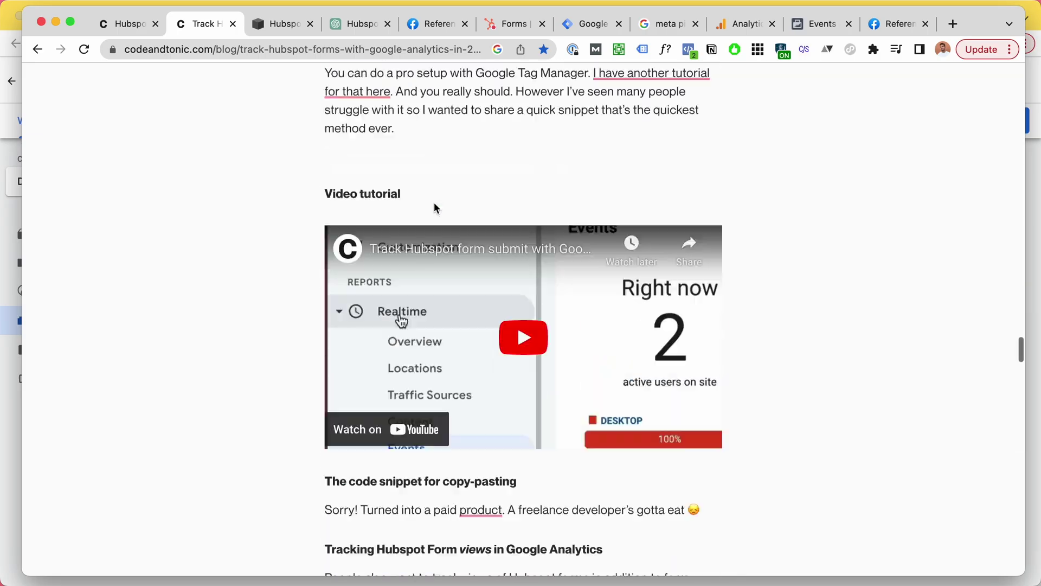
scroll(433, 203, up, 10)
scroll(435, 202, up, 10)
scroll(436, 202, up, 10)
key(ctrl+shift+Tab)
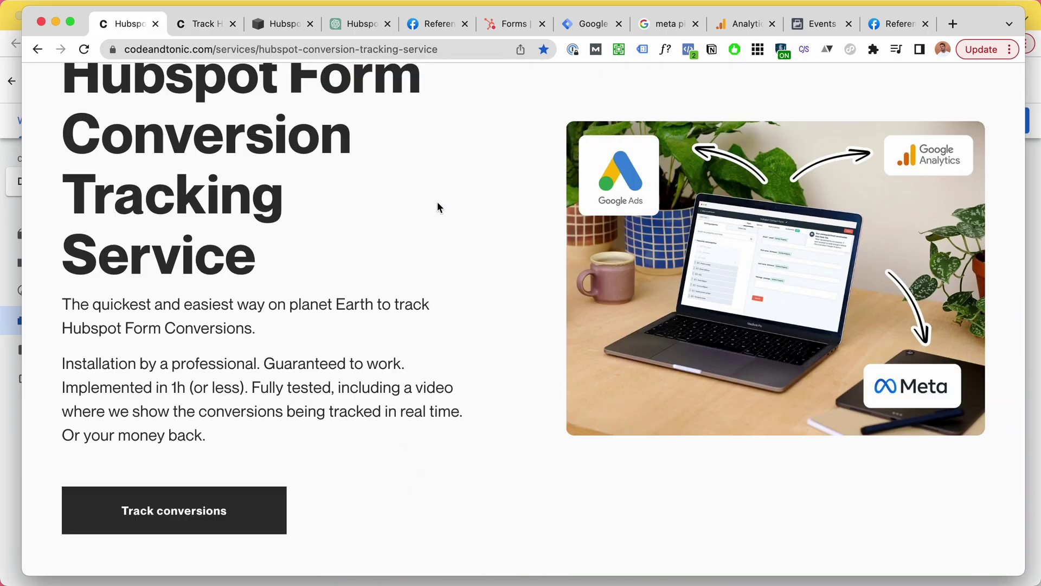
scroll(459, 282, up, 2)
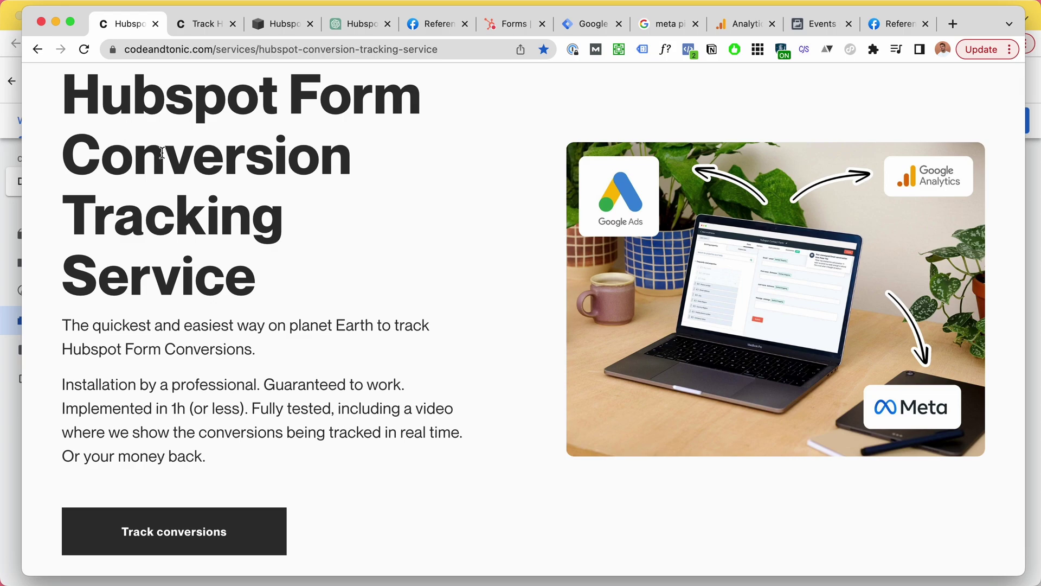
key(super+grave)
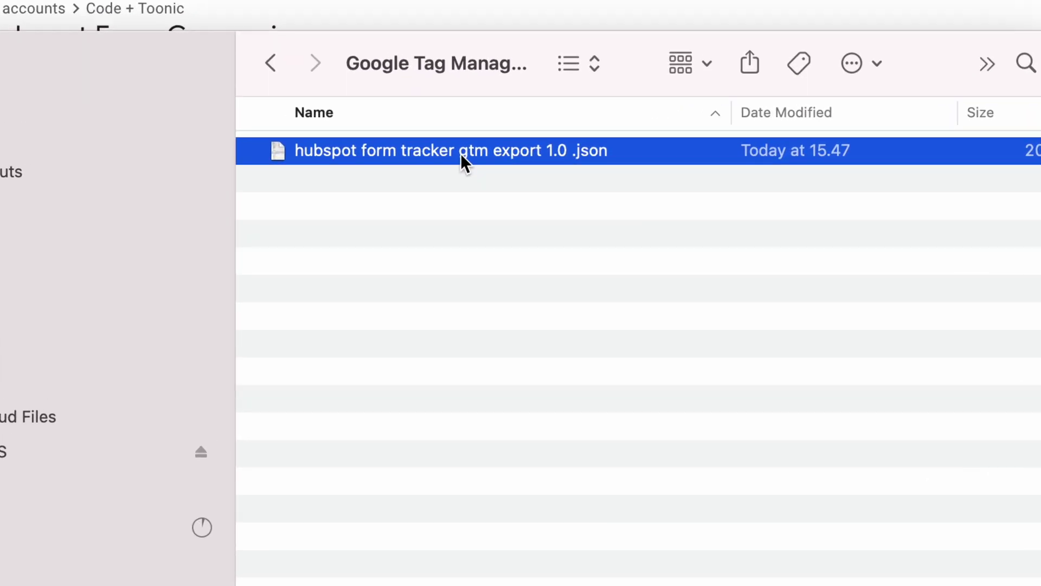
key(Escape)
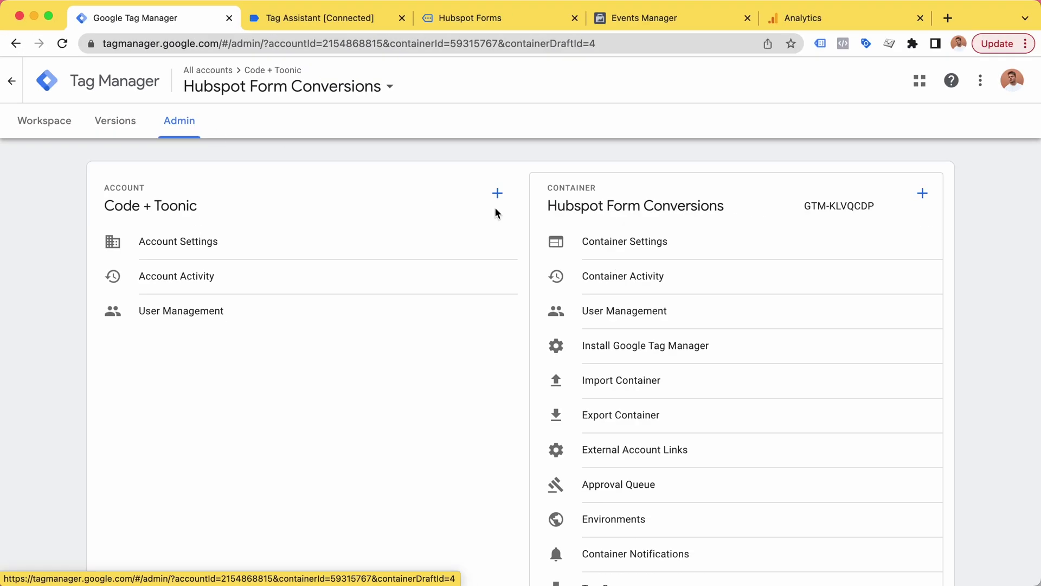
scroll(656, 260, down, 2)
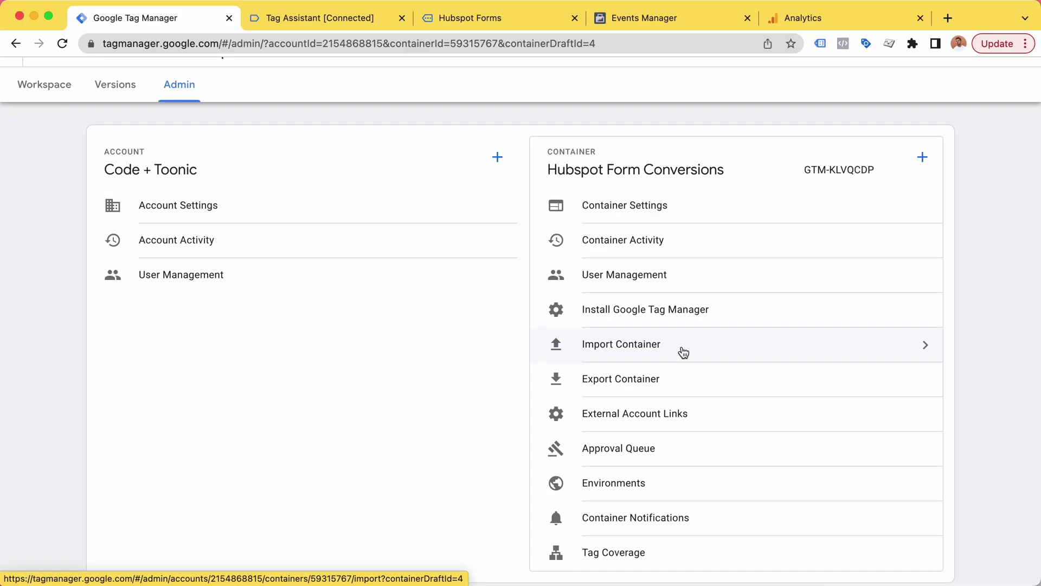
Start a container import and choose the hubspot form tracker export .json file
click(682, 346)
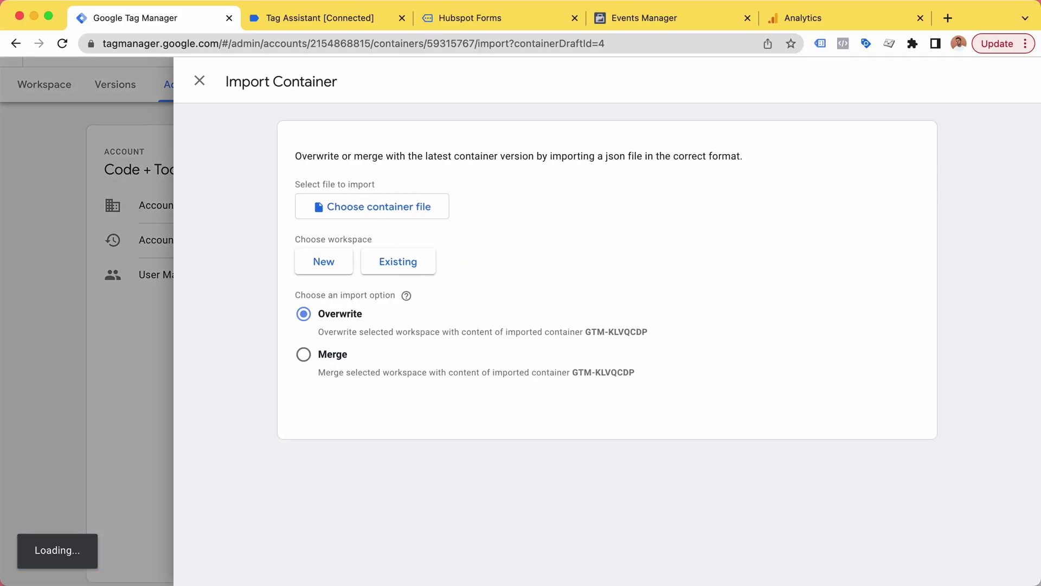
click(406, 215)
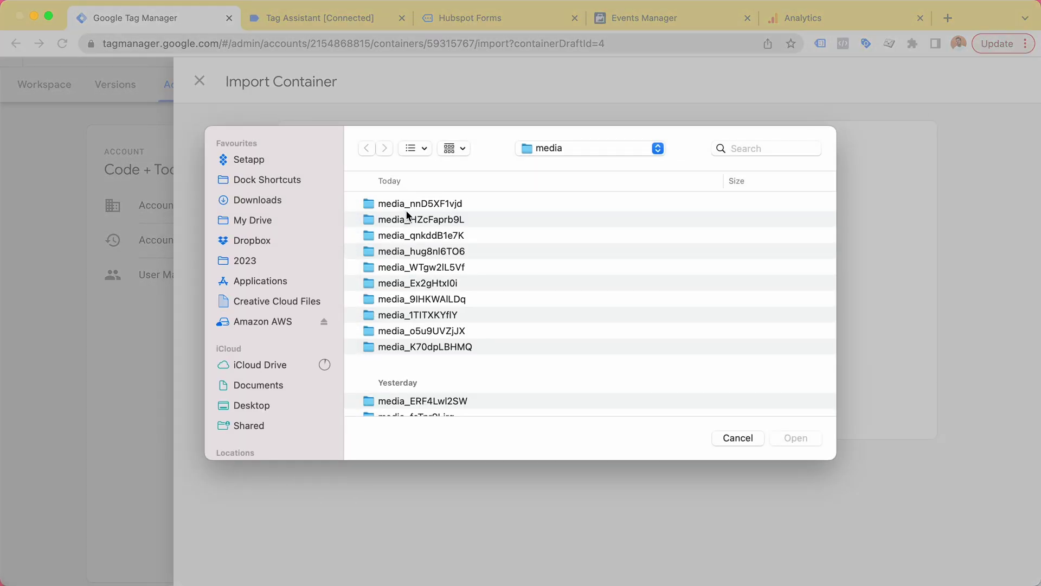
click(805, 438)
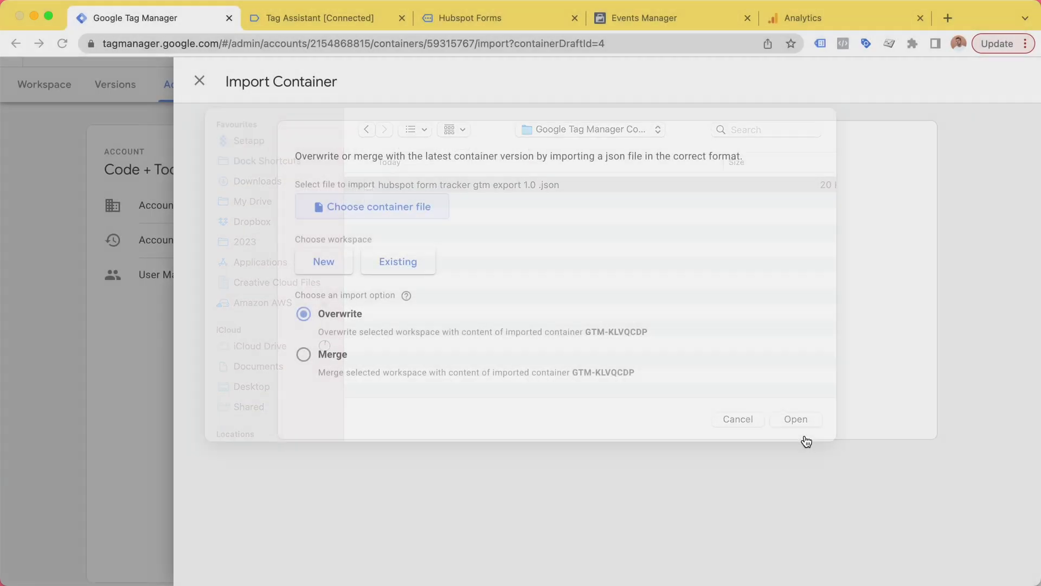
Merge the import into the existing Default Workspace with conflicting items overwritten, and confirm
click(398, 263)
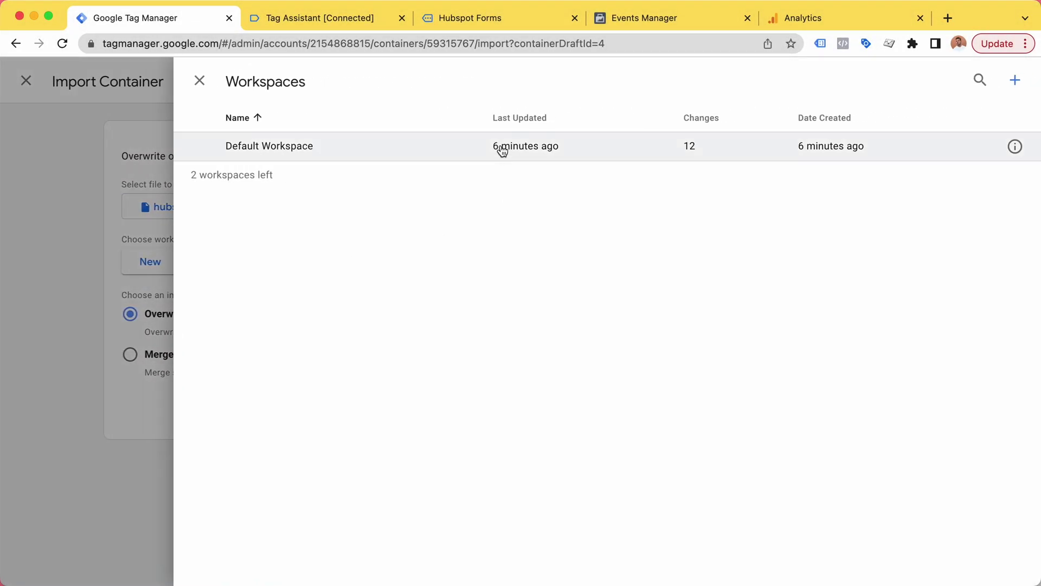
click(501, 145)
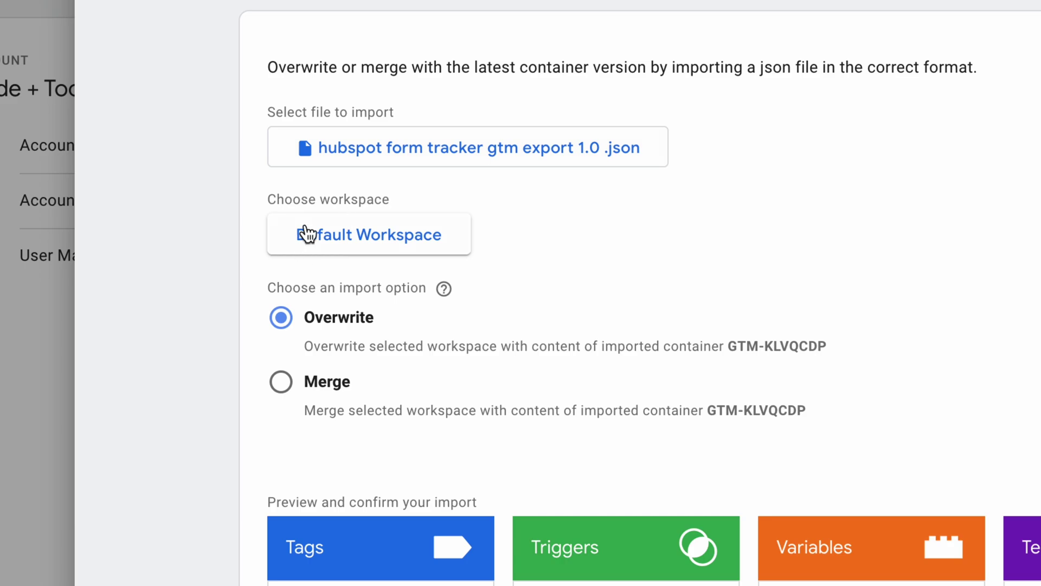
click(283, 382)
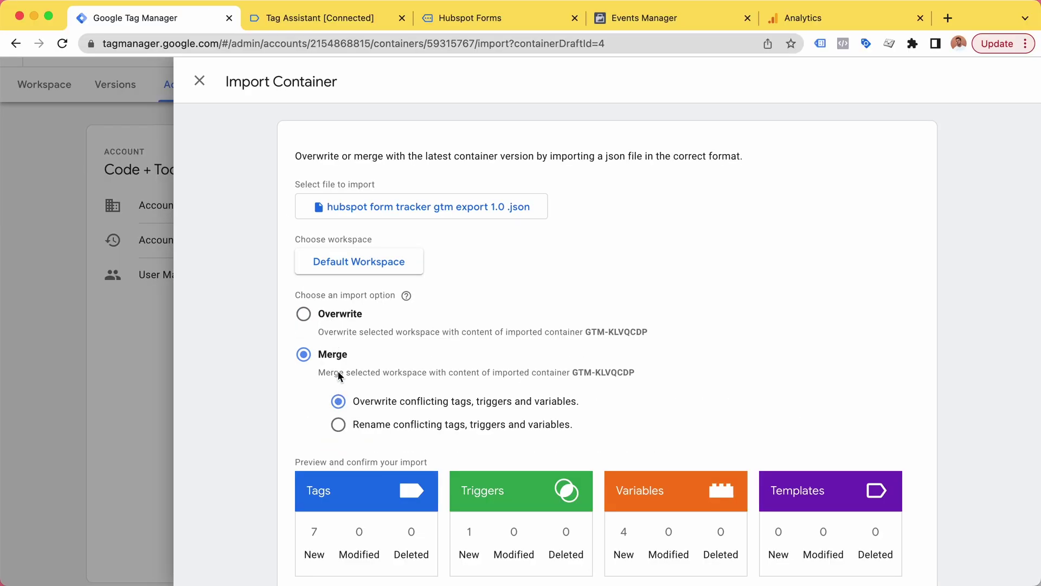
scroll(346, 505, down, 2)
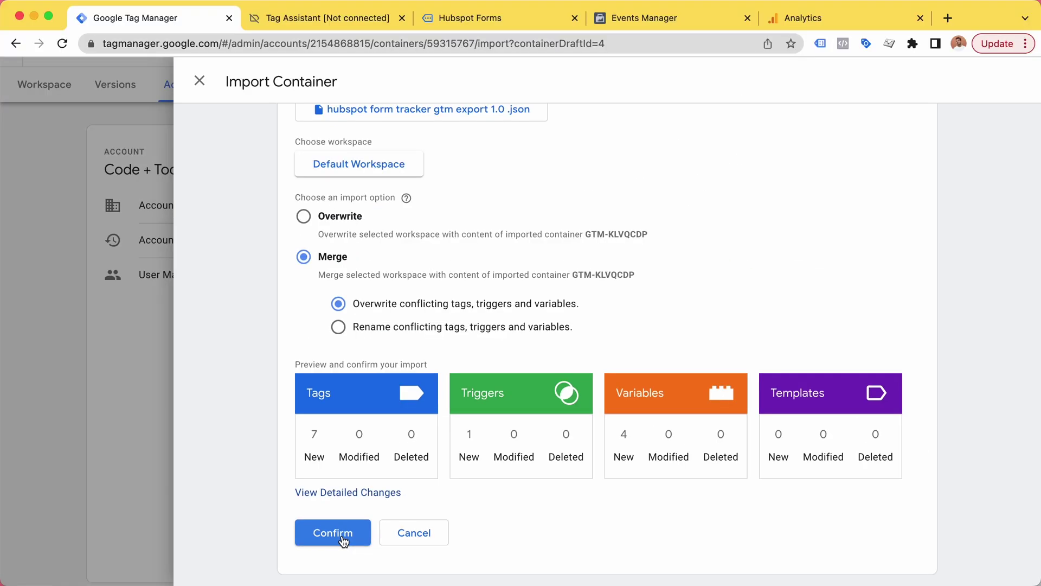
click(342, 534)
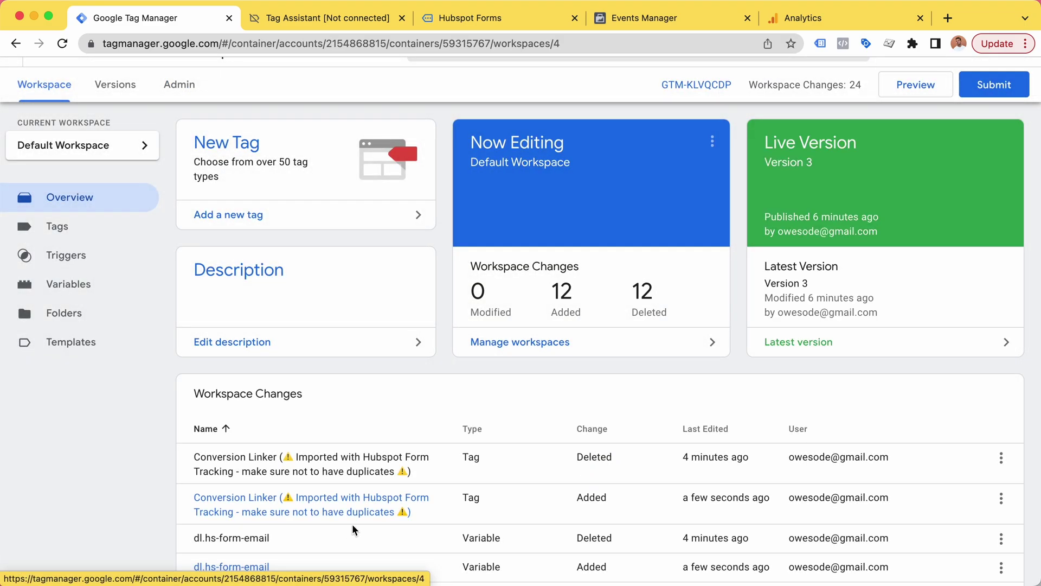
scroll(362, 512, down, 1)
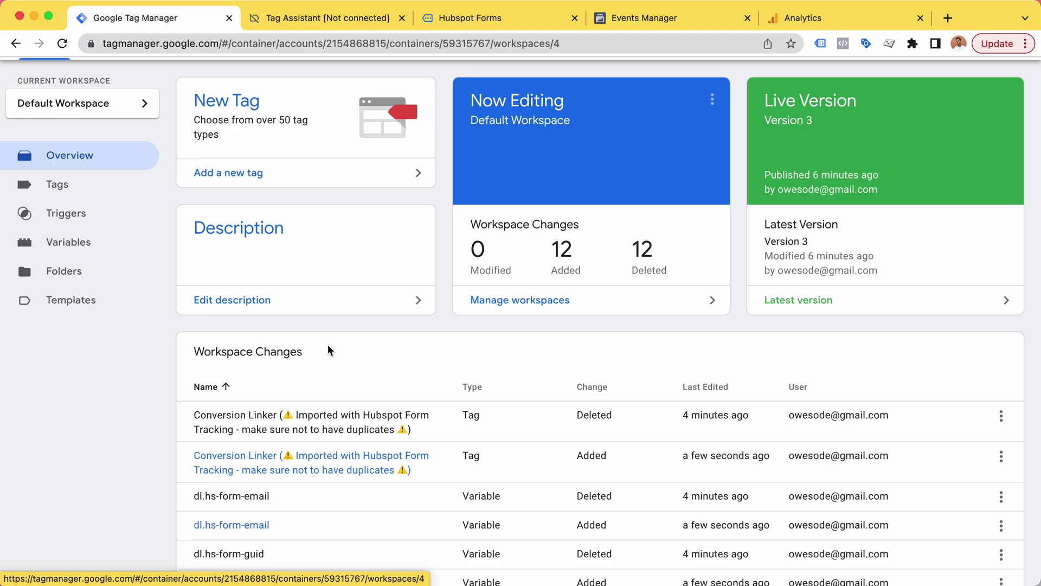
scroll(328, 345, up, 2)
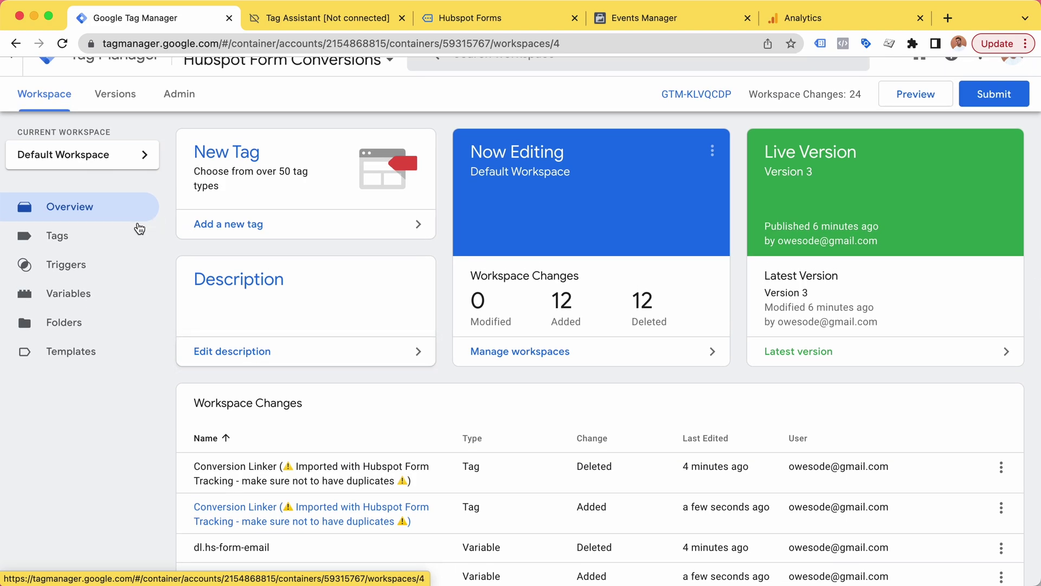
Show the workspace's tag list with the imported HubSpot form tags
click(91, 234)
scroll(437, 321, down, 2)
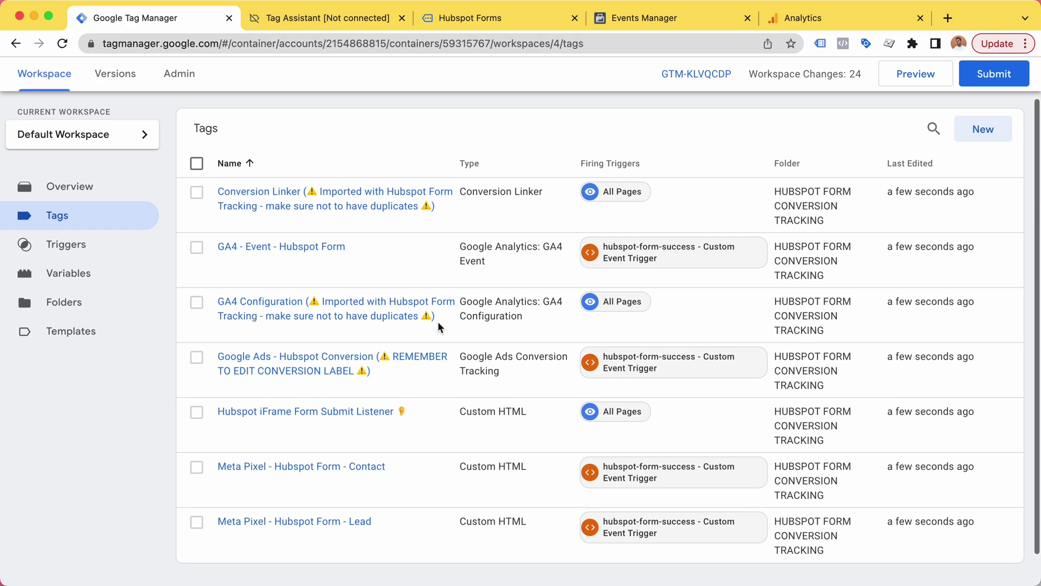
scroll(438, 321, up, 2)
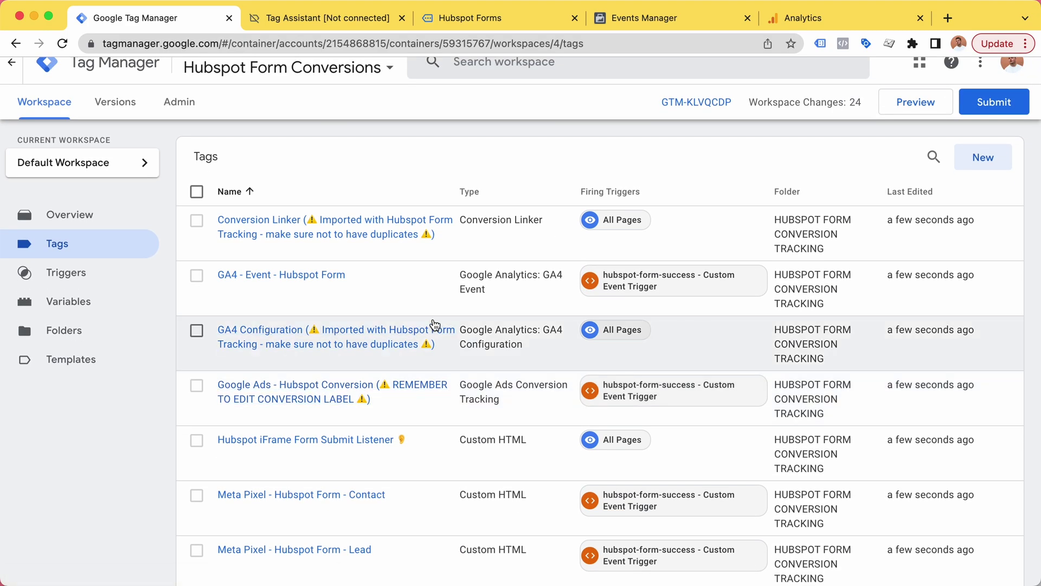
scroll(431, 324, down, 1)
scroll(430, 322, down, 1)
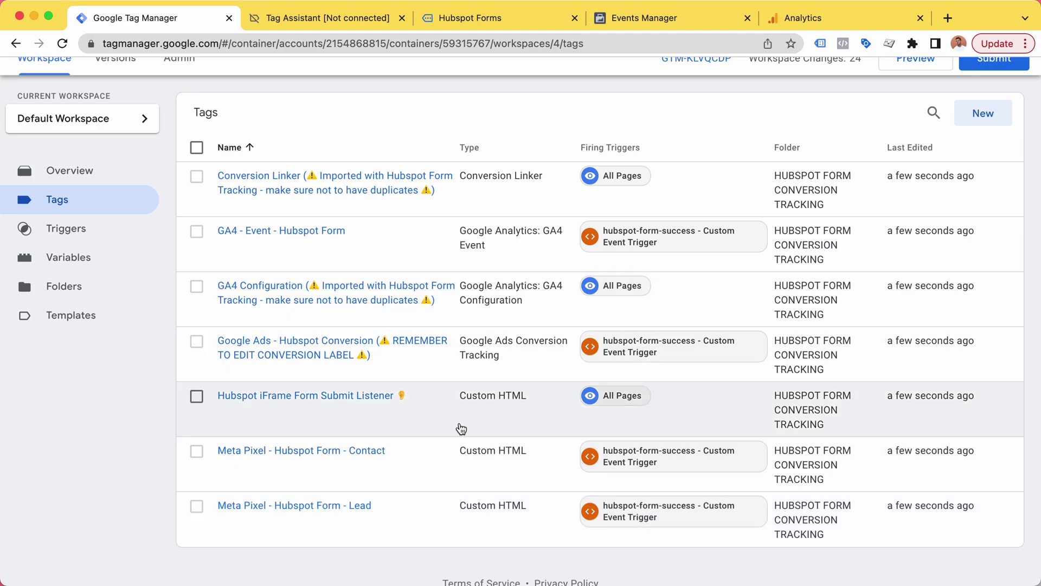
scroll(885, 269, up, 2)
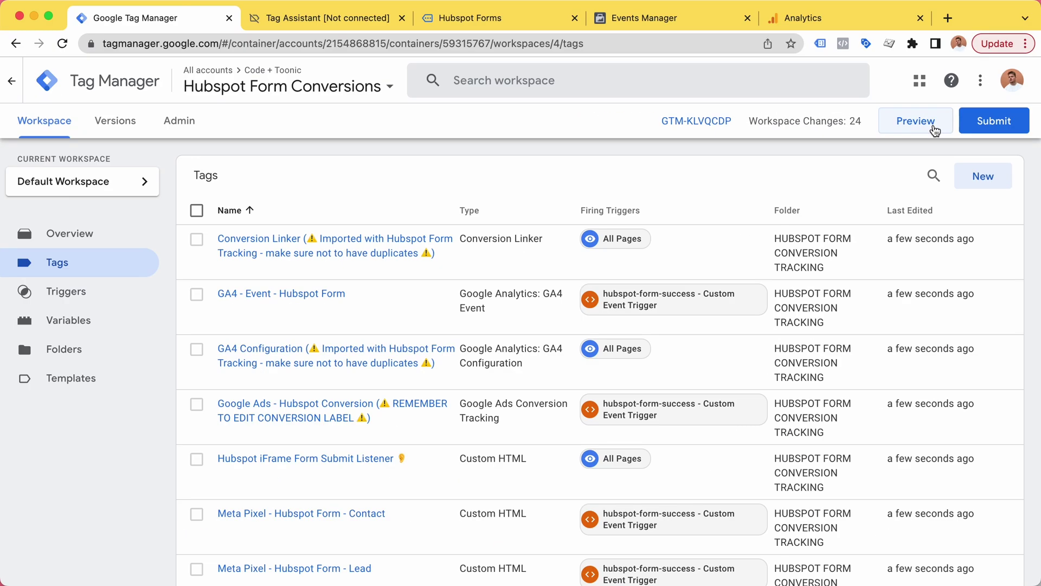
Preview the workspace on the site and review the tags fired on page load in Tag Assistant
click(935, 130)
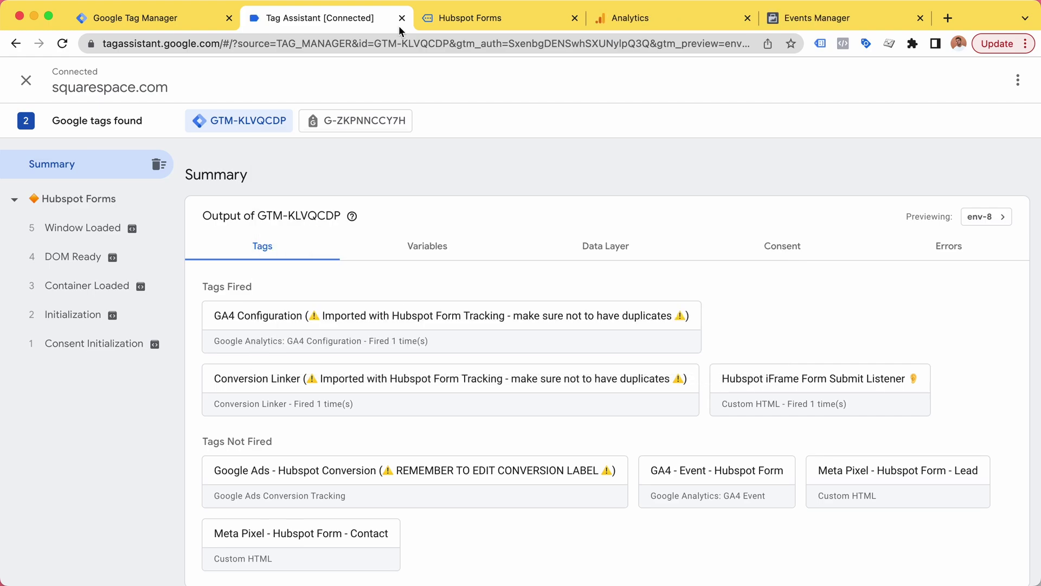
click(464, 24)
scroll(570, 333, up, 1)
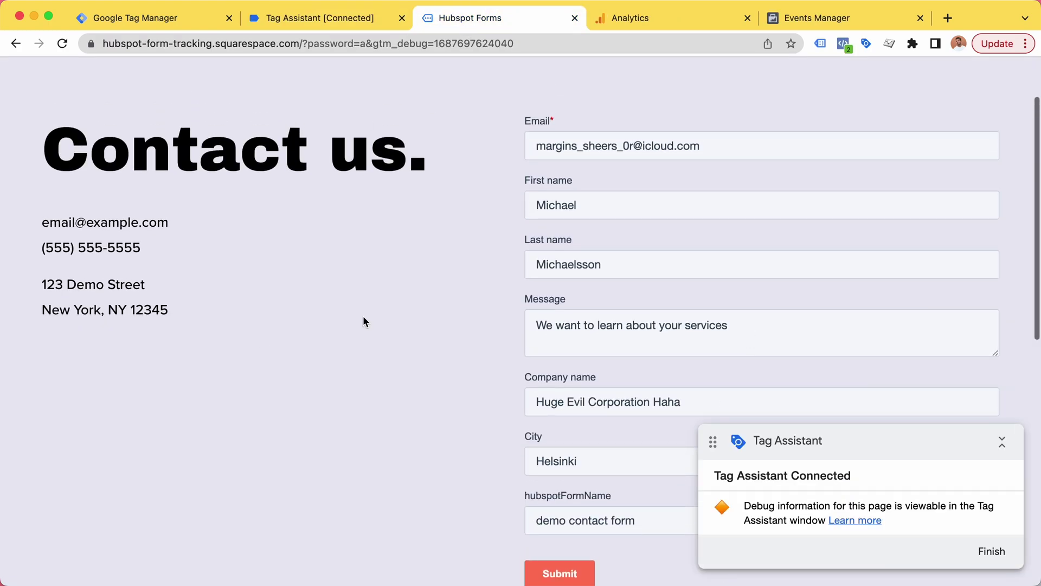
scroll(364, 309, down, 1)
click(344, 18)
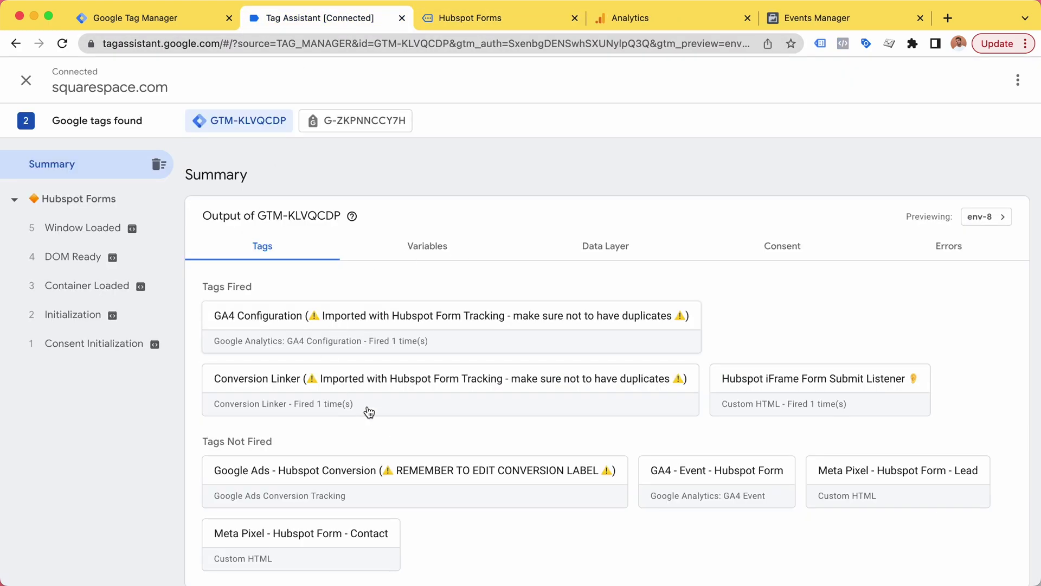
Check the GA4 DebugView stream and the Meta pixel's Test events in Events Manager
click(625, 20)
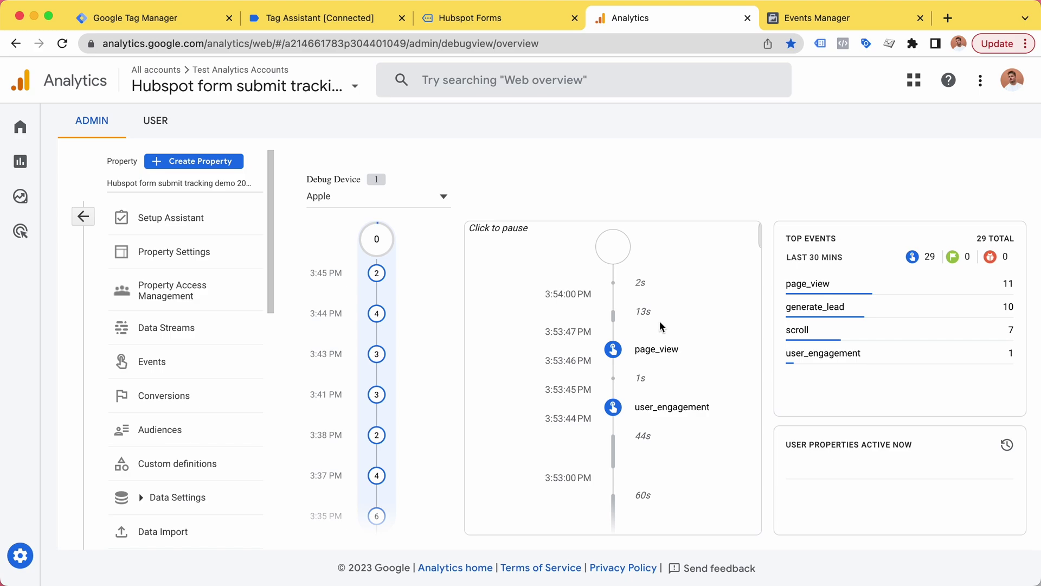
click(833, 25)
scroll(697, 291, up, 1)
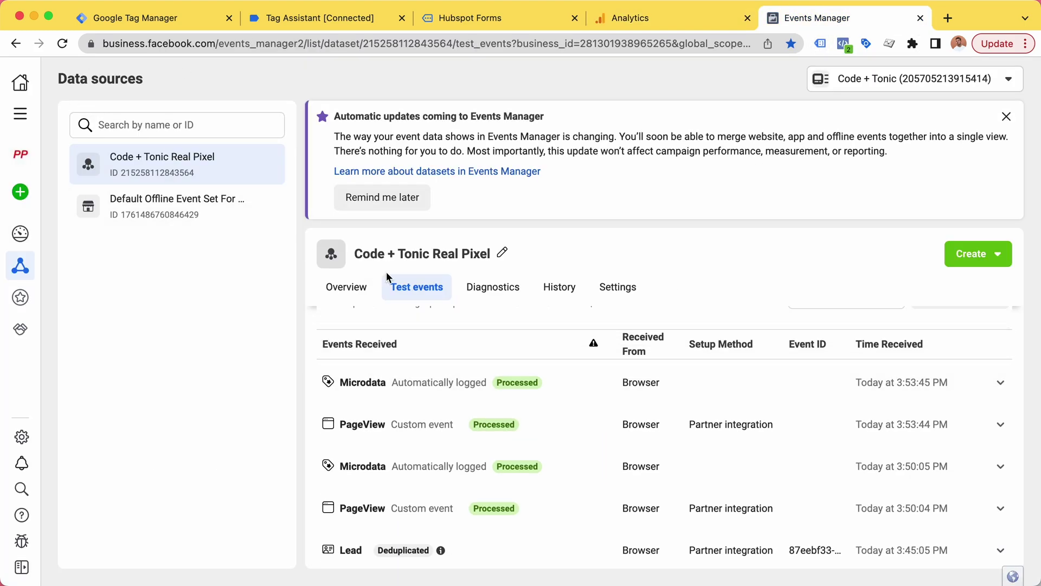
scroll(489, 320, up, 3)
scroll(646, 391, down, 2)
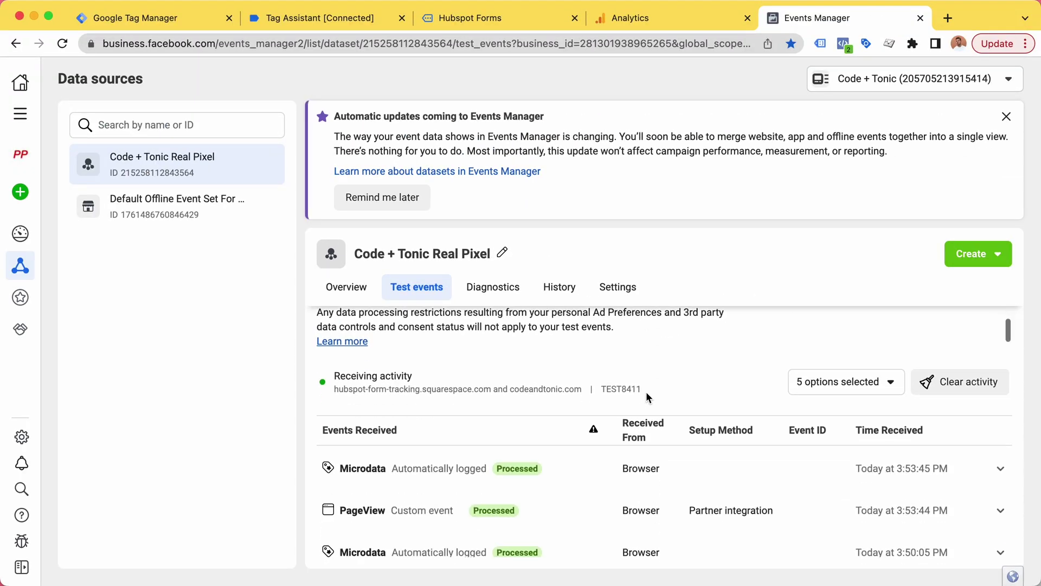
scroll(647, 391, down, 2)
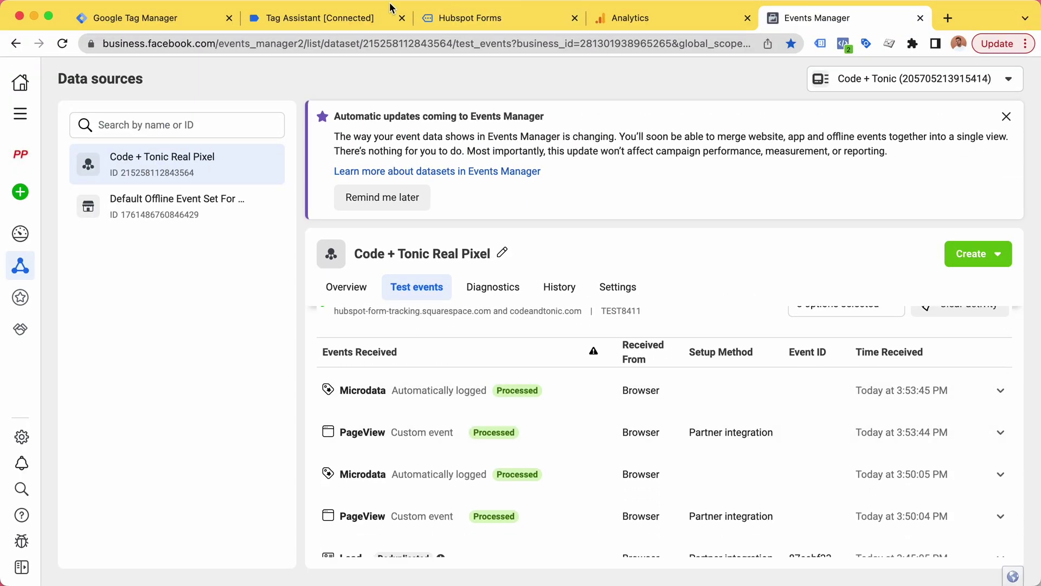
Submit the filled-in HubSpot contact form so the Thanks! message appears
click(455, 18)
scroll(724, 332, down, 1)
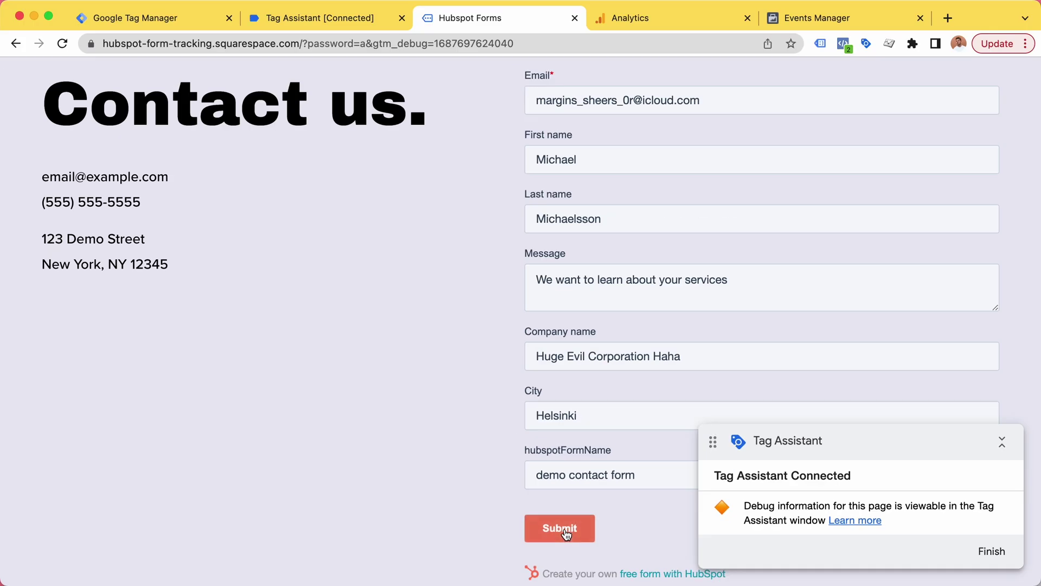
click(581, 537)
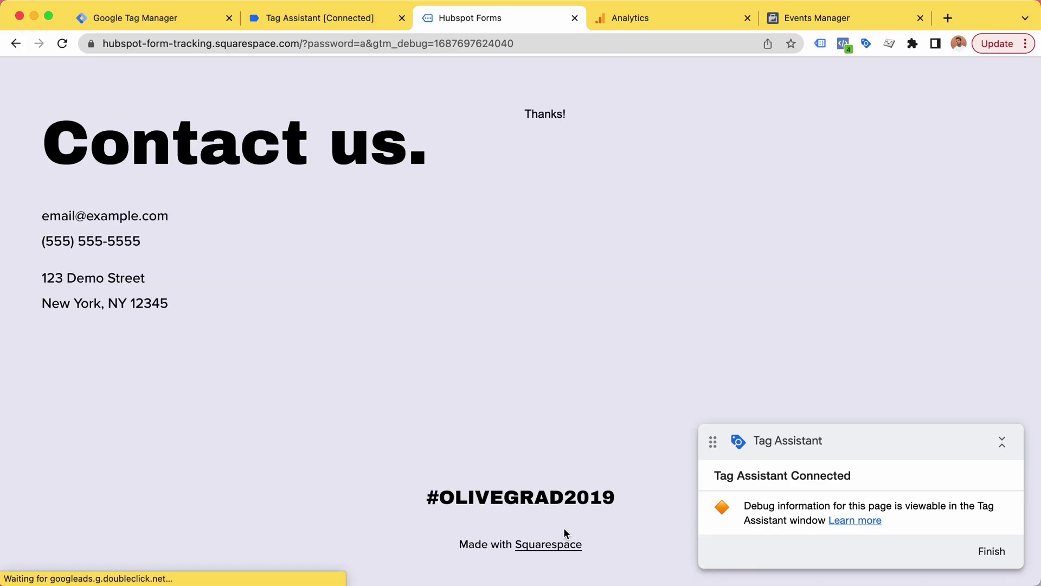
scroll(616, 347, up, 2)
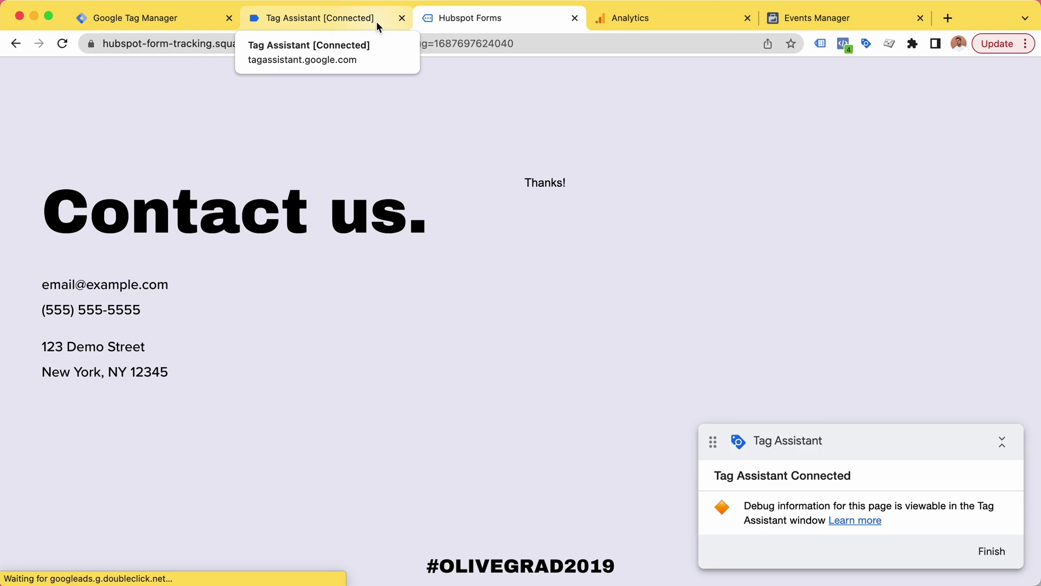
Select the hubspot-form-success event in Tag Assistant to see the Google Ads, GA4 and Meta tags it fired
click(377, 22)
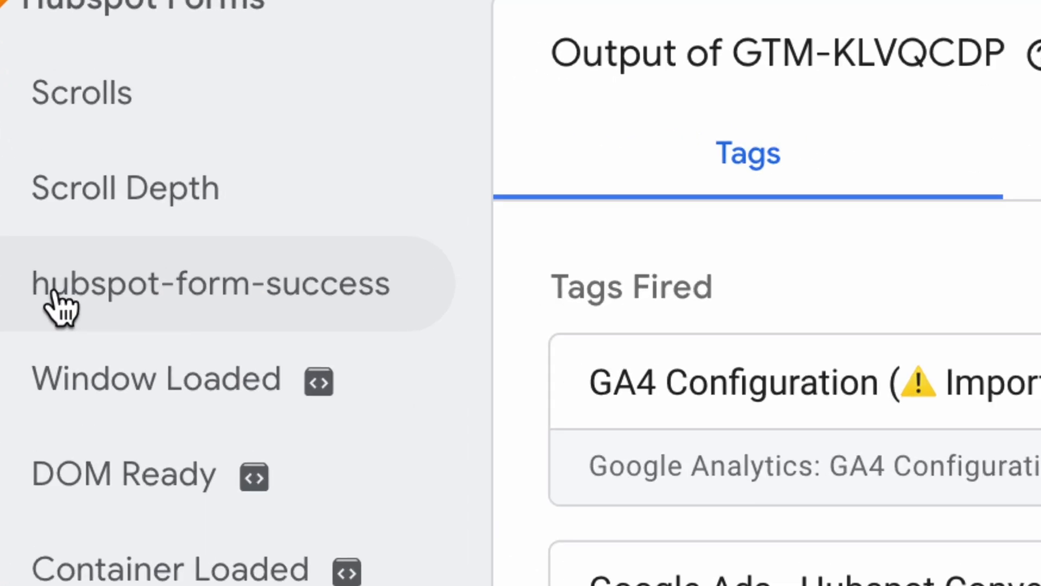
click(104, 307)
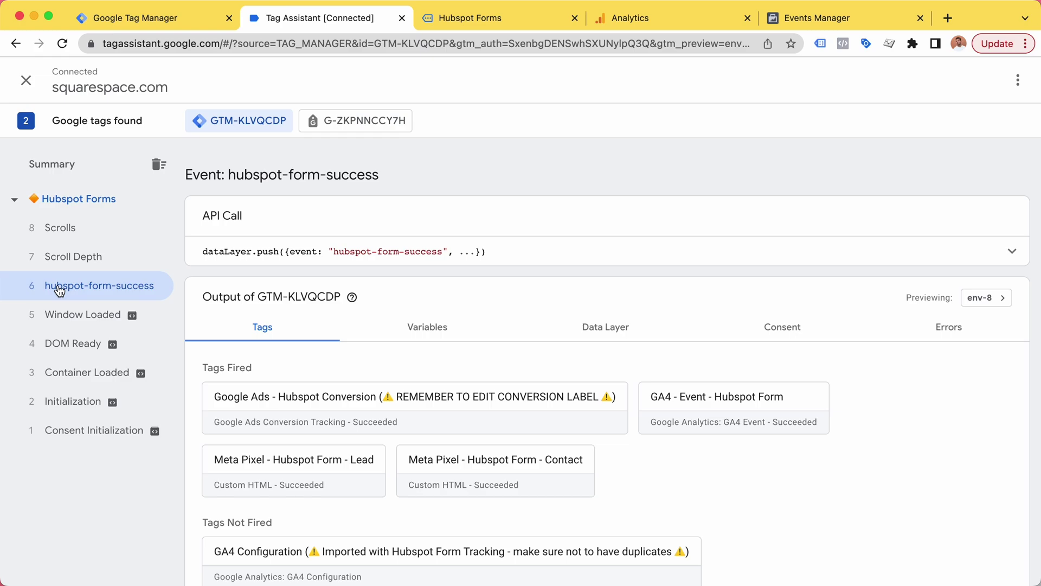
scroll(492, 302, down, 1)
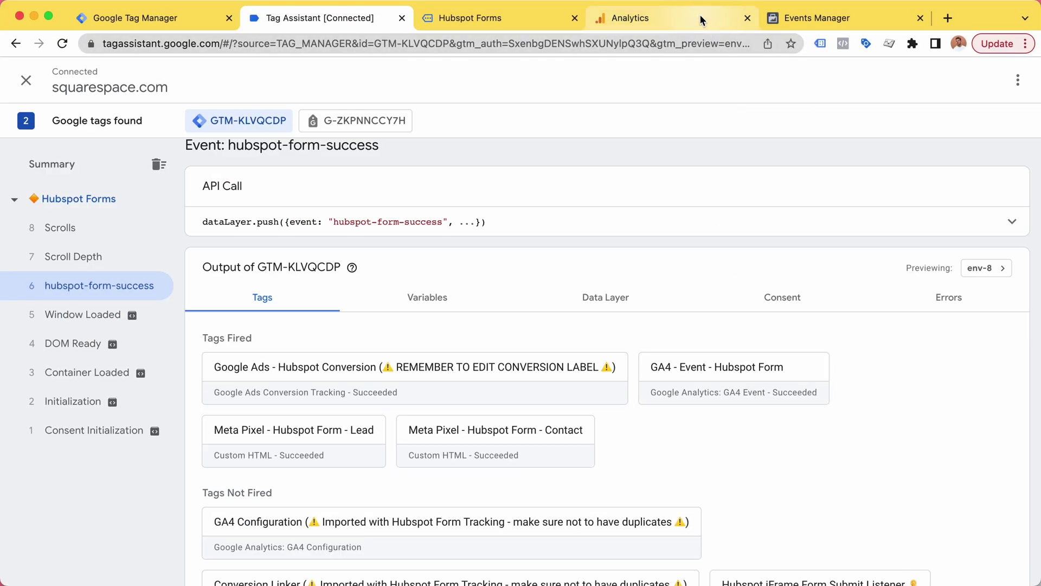
Inspect the generate_lead event in DebugView and select its hubspot:formid parameter value
click(700, 17)
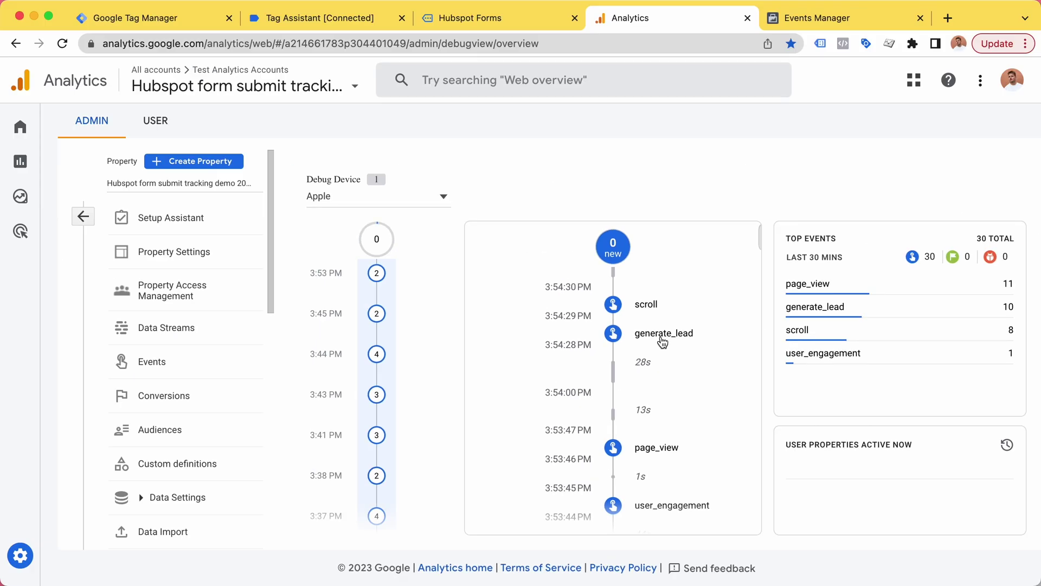
click(663, 341)
scroll(667, 338, down, 1)
scroll(610, 383, down, 1)
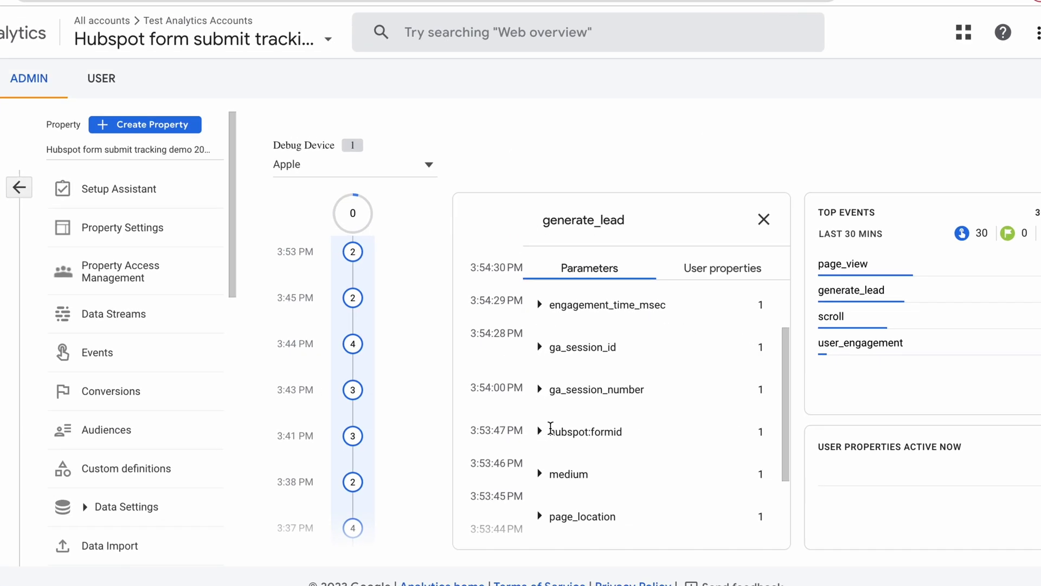
click(539, 431)
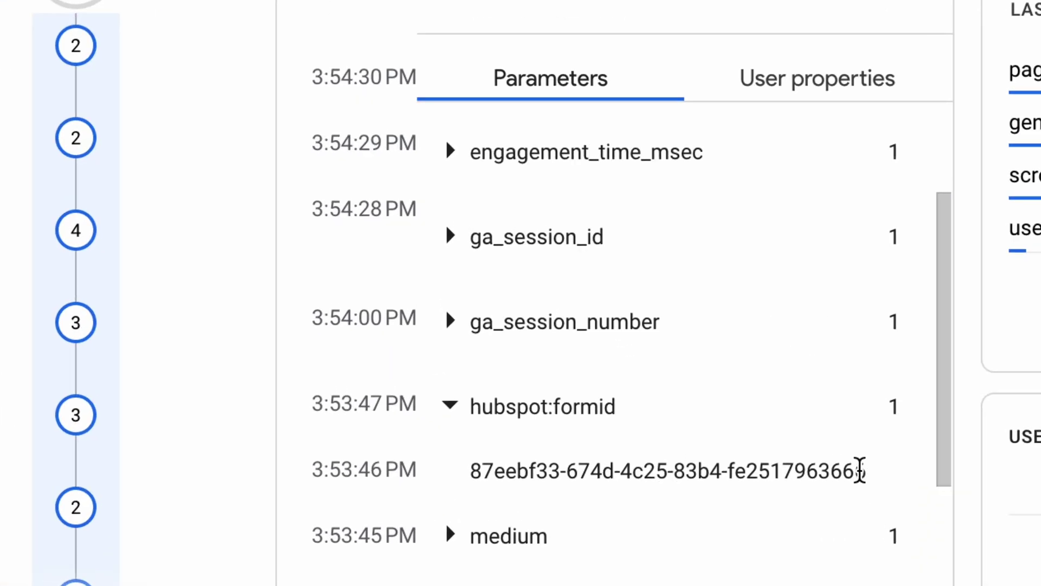
drag(860, 471, 470, 474)
Close the generate_lead details and return to the Tag Manager tags list
click(450, 407)
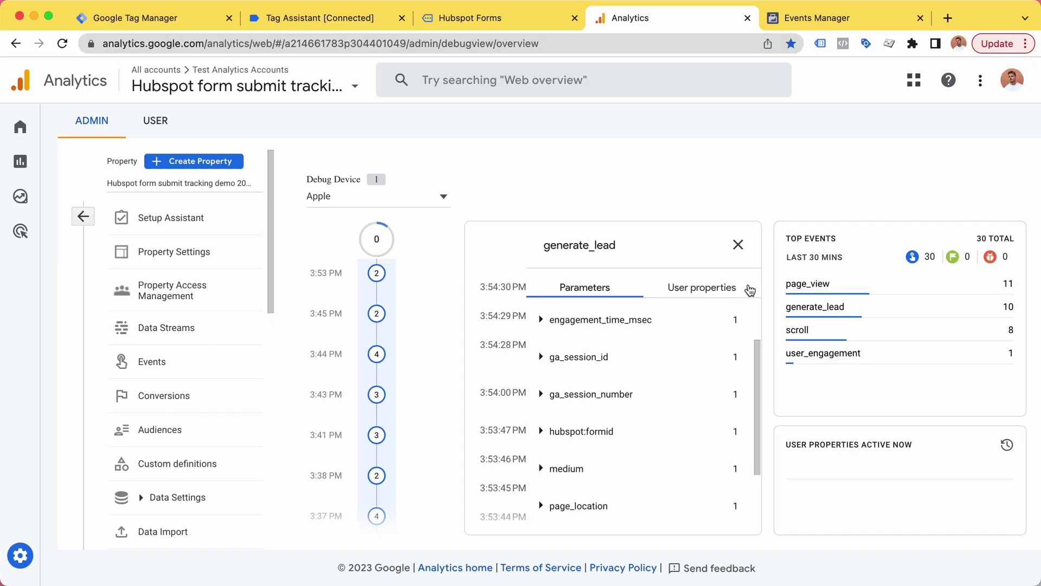
click(738, 244)
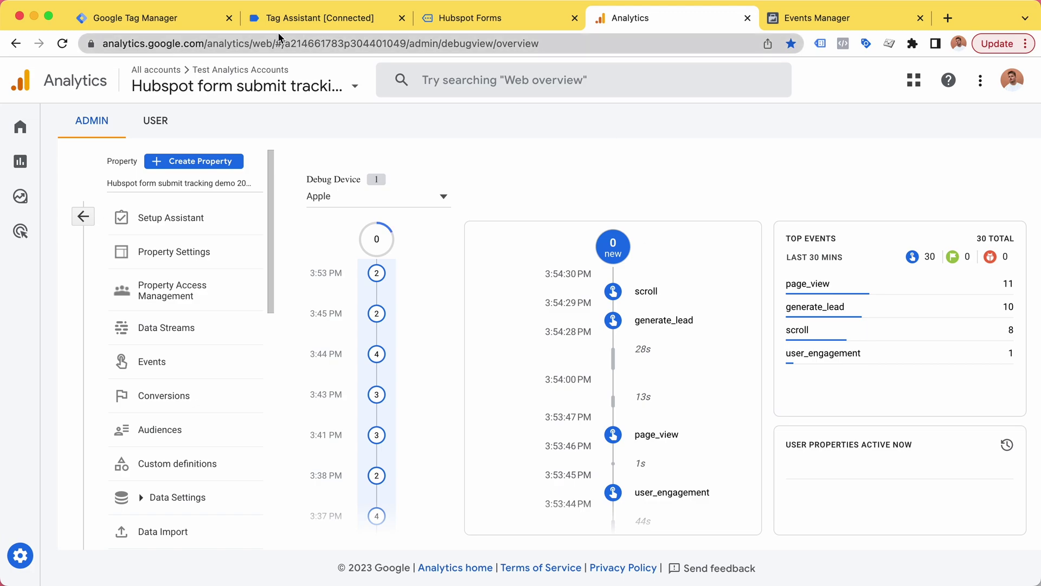
click(204, 21)
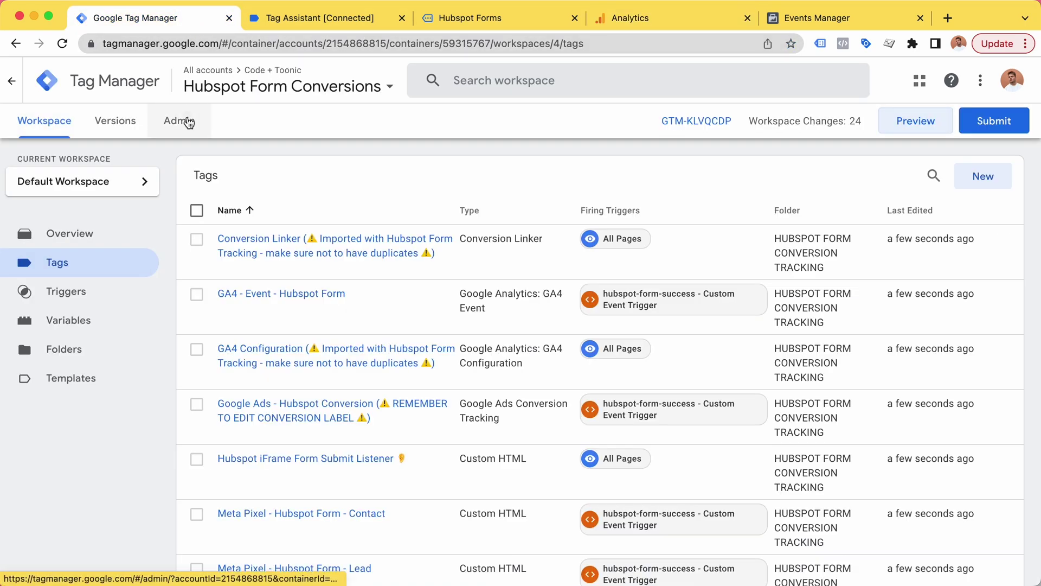
Review the container Admin options, then return to the Workspace overview of 12 added and 12 deleted items
click(178, 120)
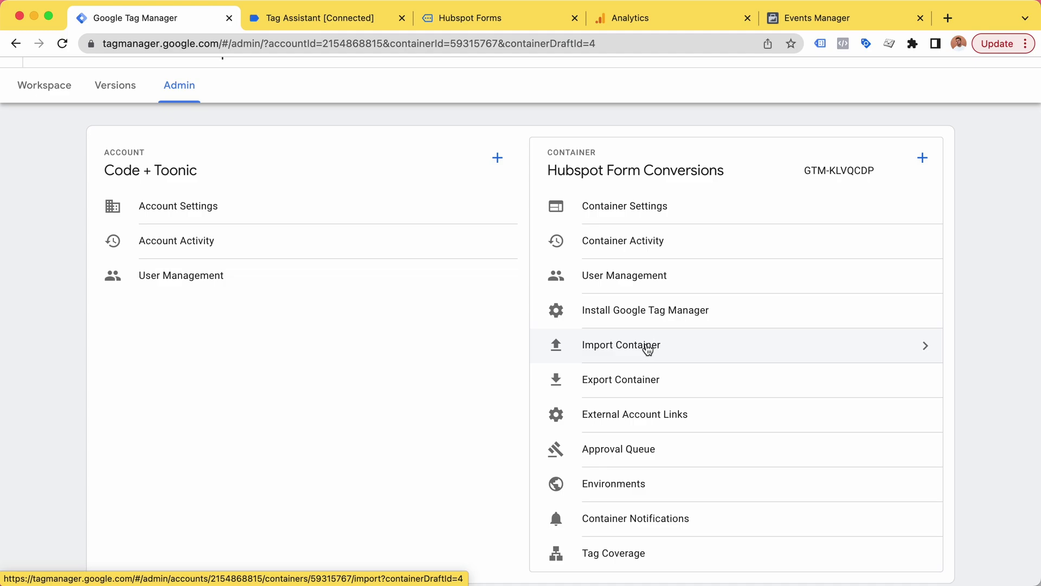
click(49, 87)
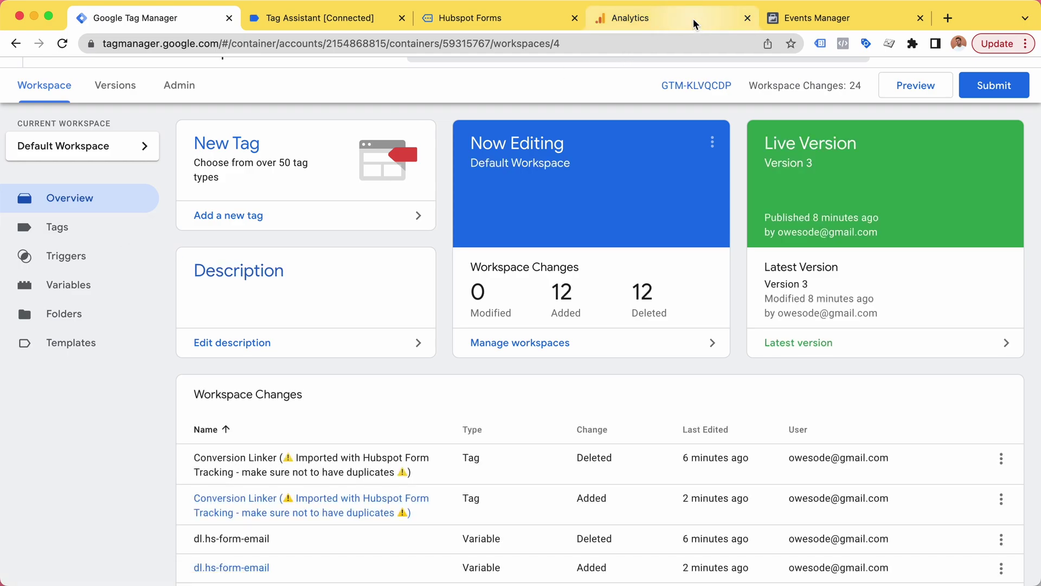
Select the web stream measurement ID G-ZKPNNCCY7H in GA4 Admin, then go to the GA4 - Event - Hubspot Form tag
click(631, 20)
mouse_move(20, 556)
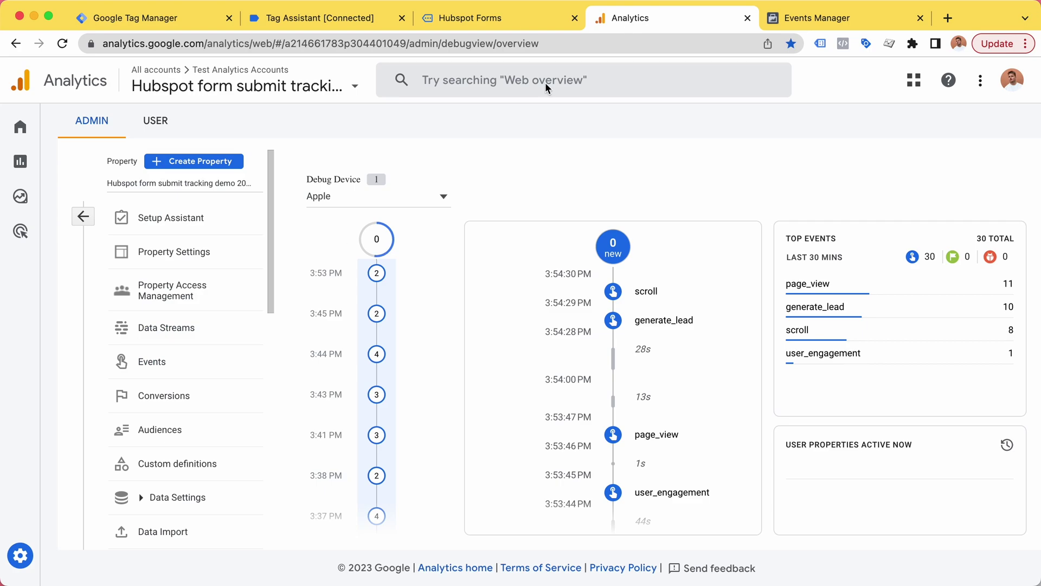
click(78, 567)
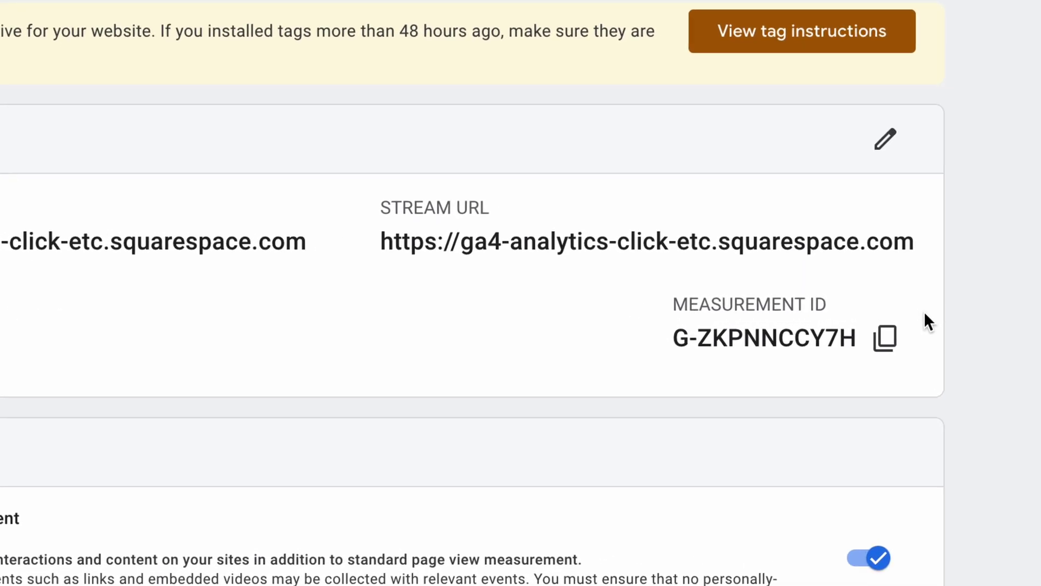
drag(661, 337, 856, 342)
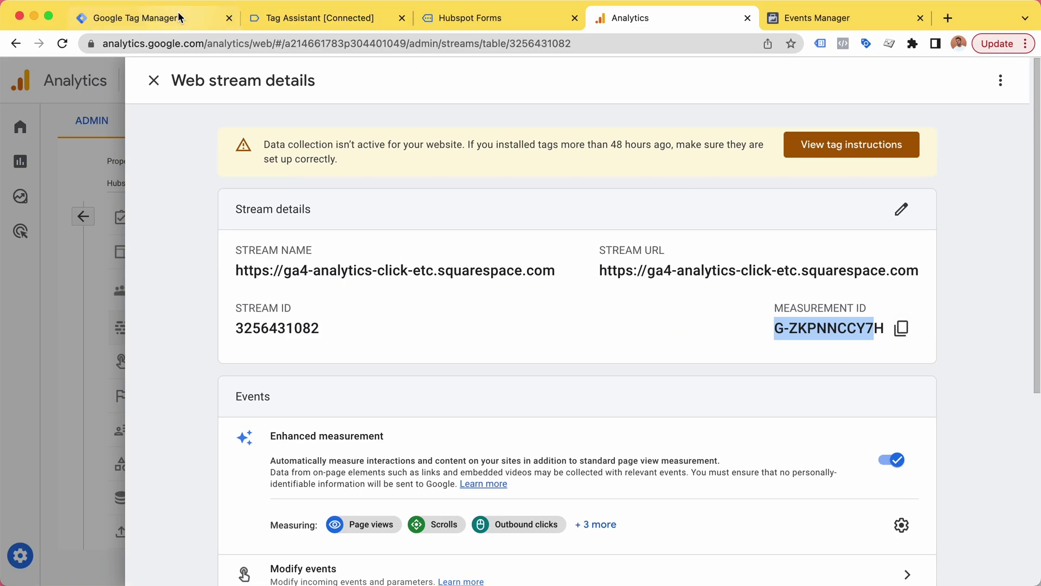
click(179, 12)
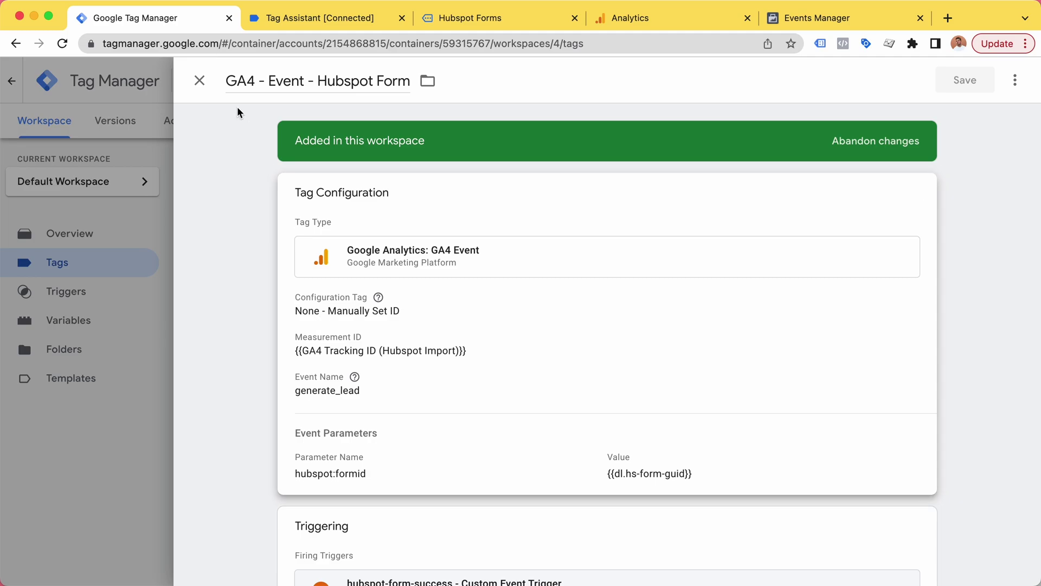
Close the GA4 - Event - Hubspot Form tag editor back to the tags list
click(200, 81)
scroll(277, 331, down, 2)
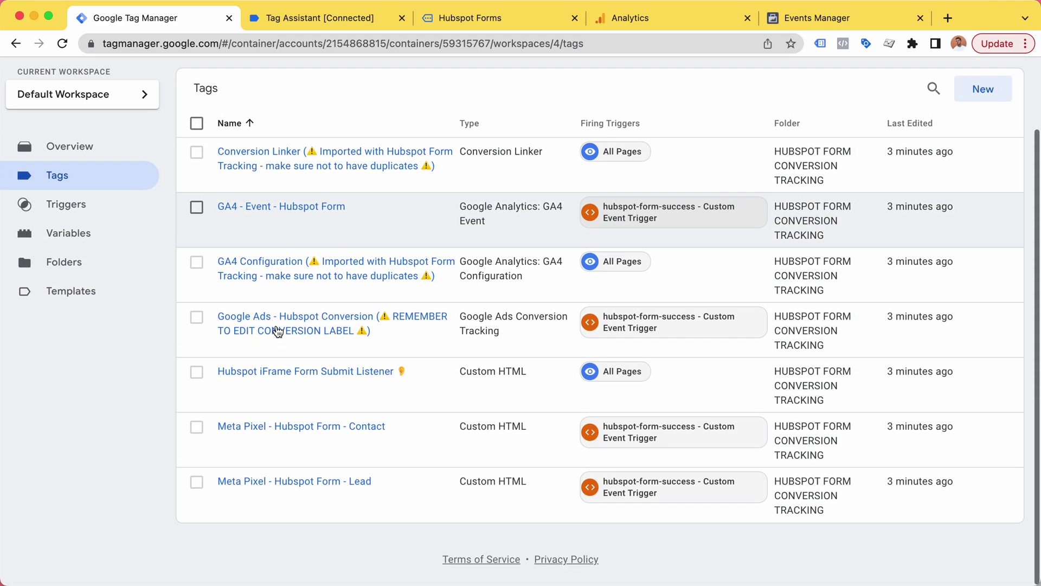
scroll(277, 331, up, 2)
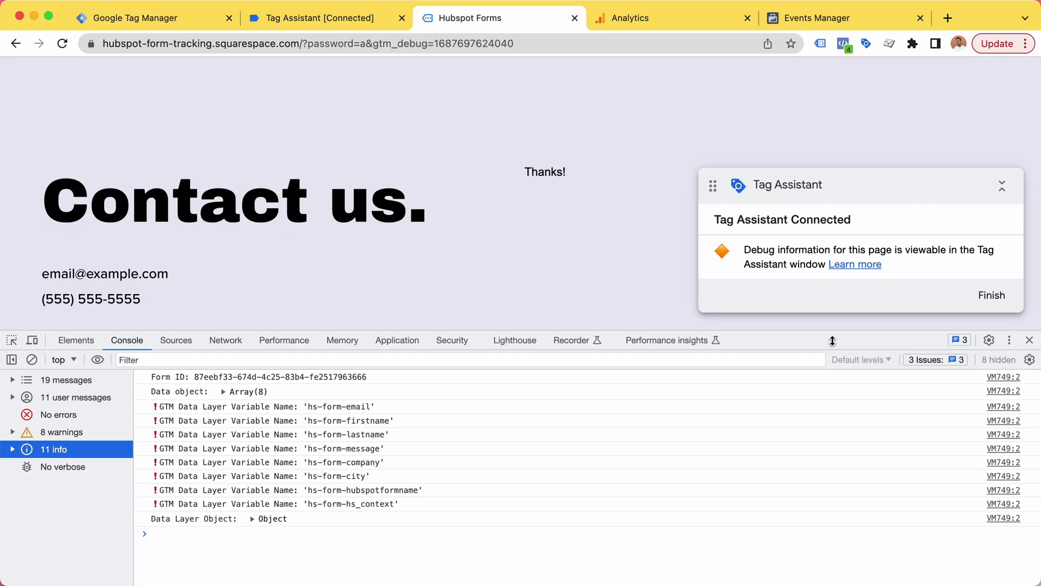
drag(832, 341, 831, 352)
scroll(633, 238, down, 2)
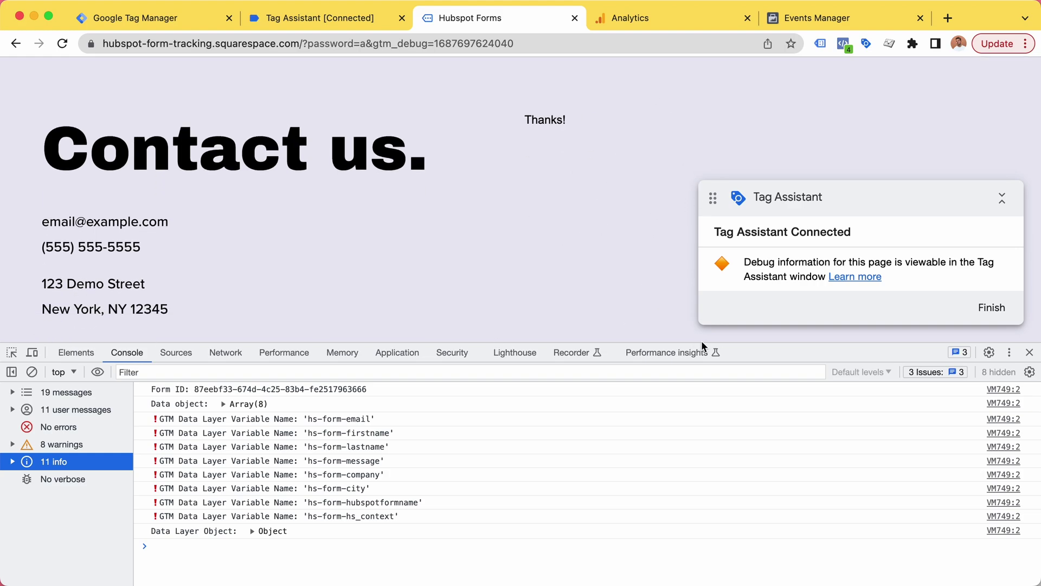
drag(703, 345, 702, 359)
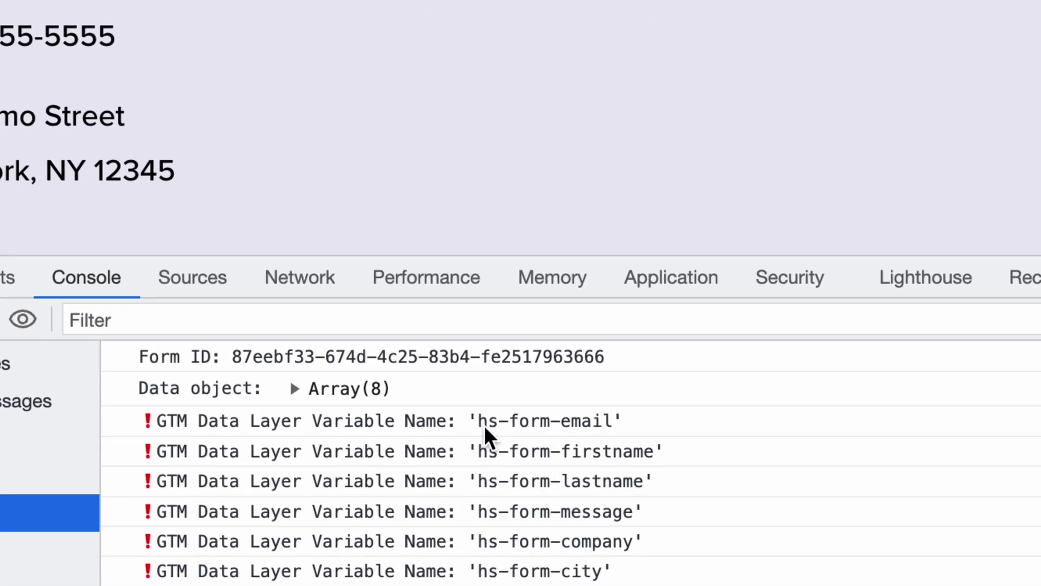
drag(480, 424, 575, 438)
drag(480, 452, 632, 452)
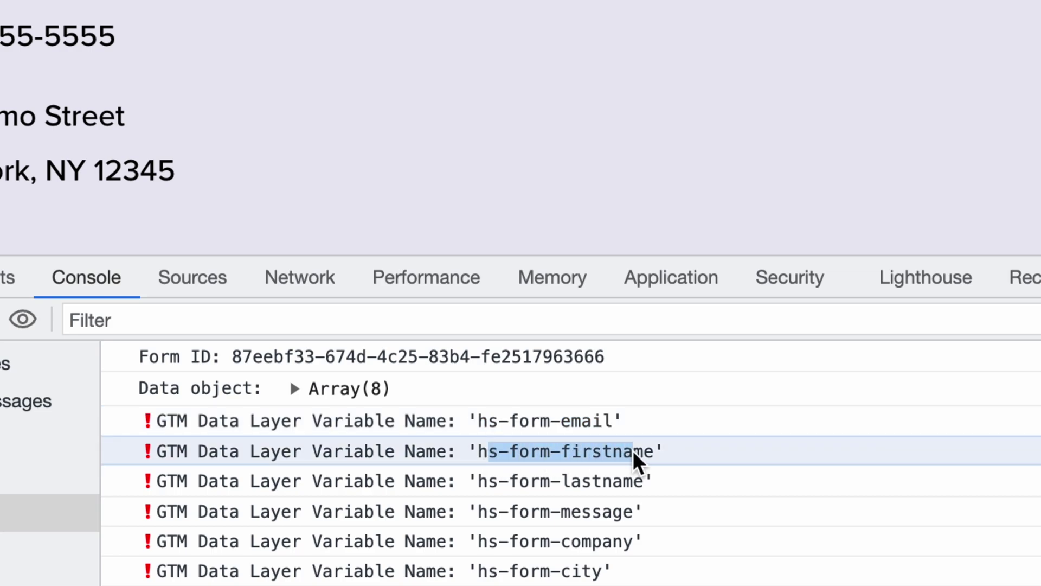
drag(493, 481, 651, 481)
drag(509, 511, 643, 511)
drag(509, 541, 642, 543)
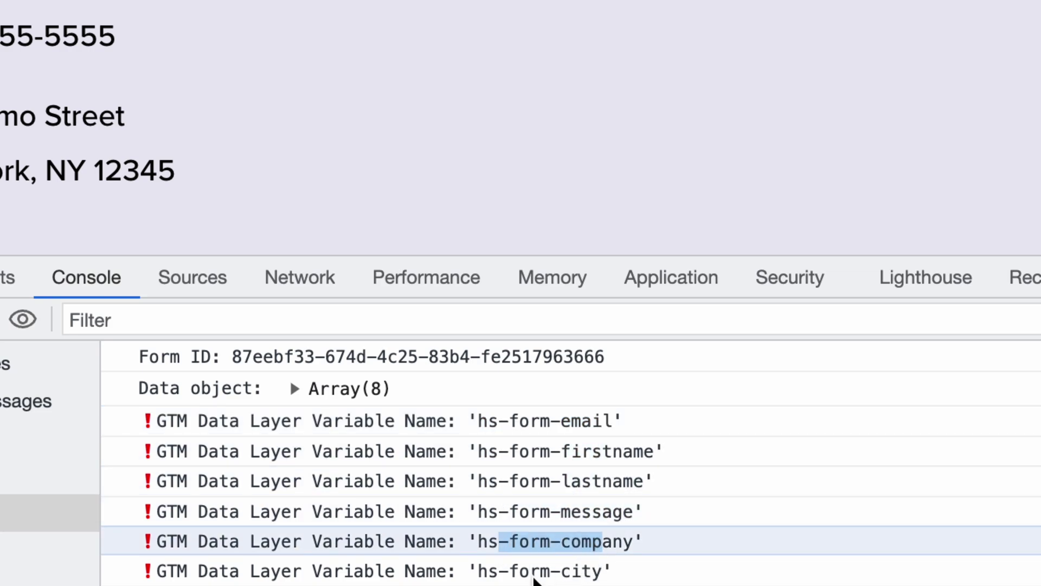
drag(509, 571, 657, 582)
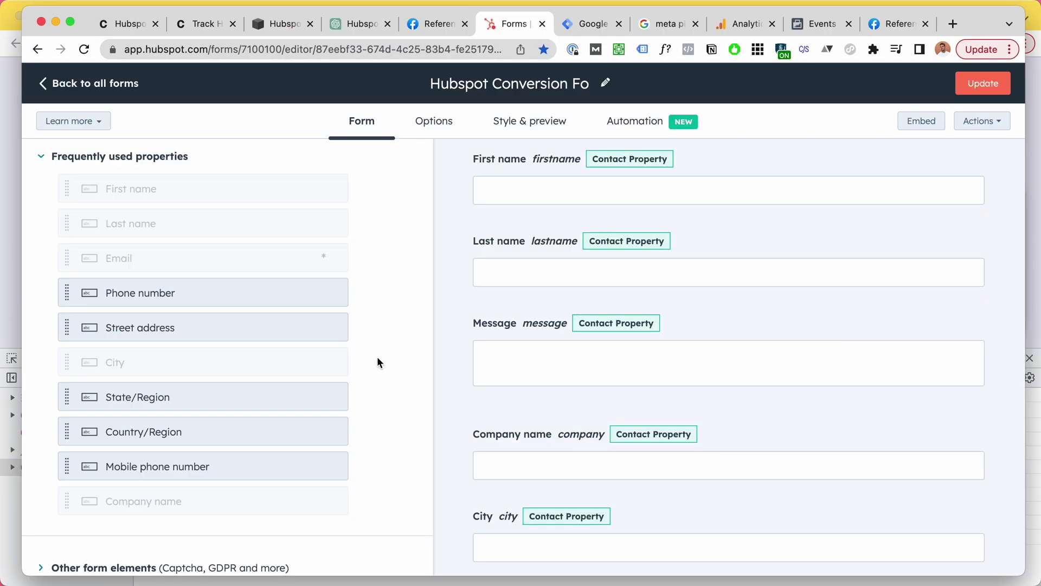
scroll(163, 383, up, 1)
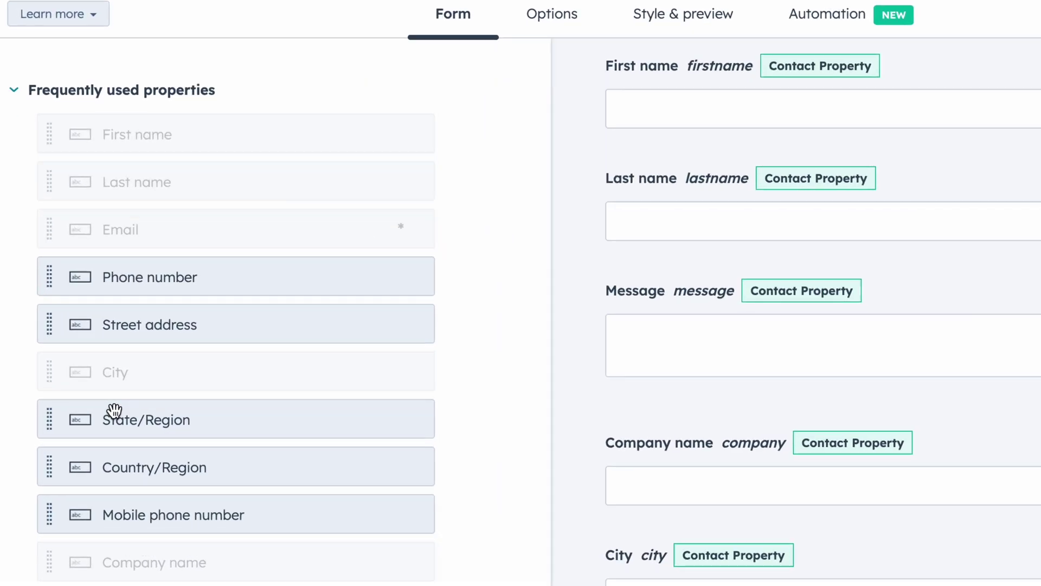
scroll(114, 409, down, 1)
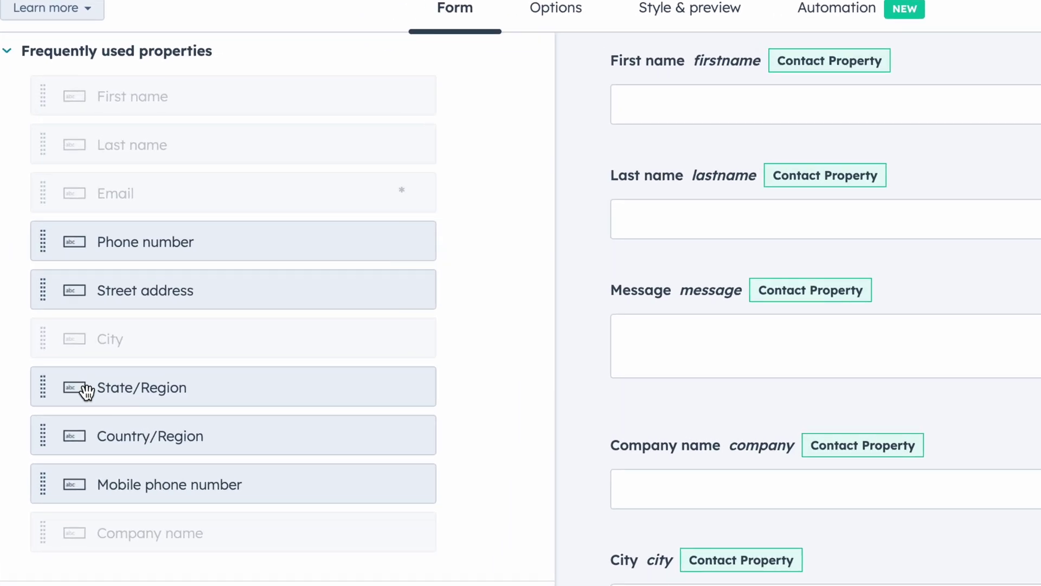
Add a State/Region field below Last name in the HubSpot form and publish the update
drag(86, 391, 763, 262)
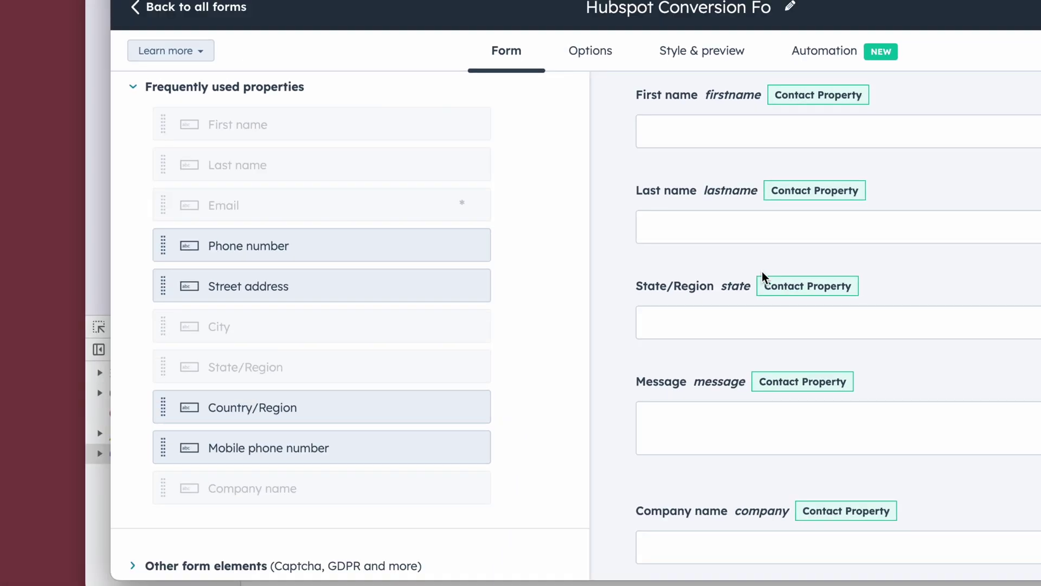
click(984, 87)
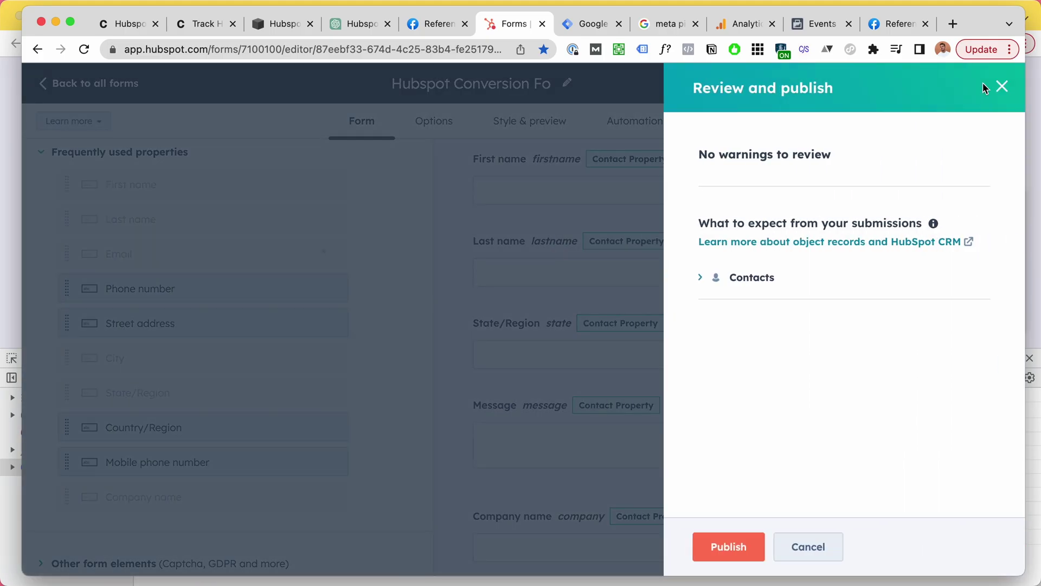
click(731, 547)
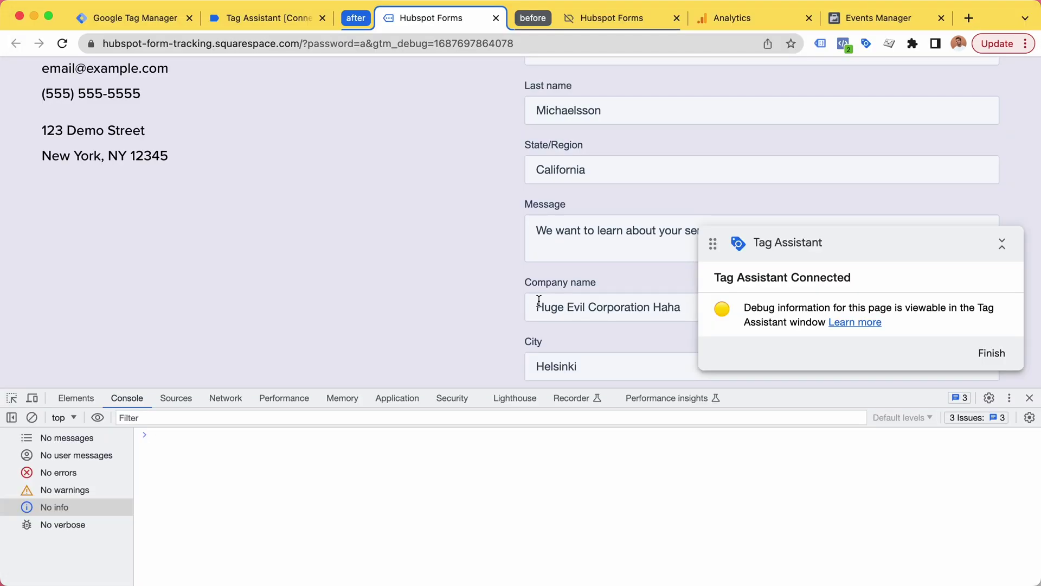
scroll(579, 296, down, 1)
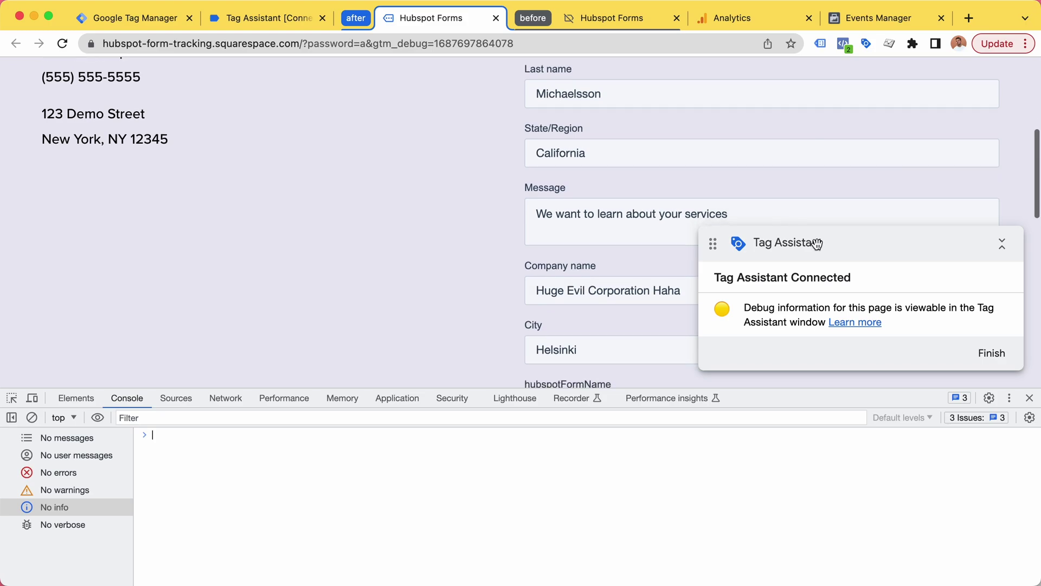
drag(819, 241, 208, 237)
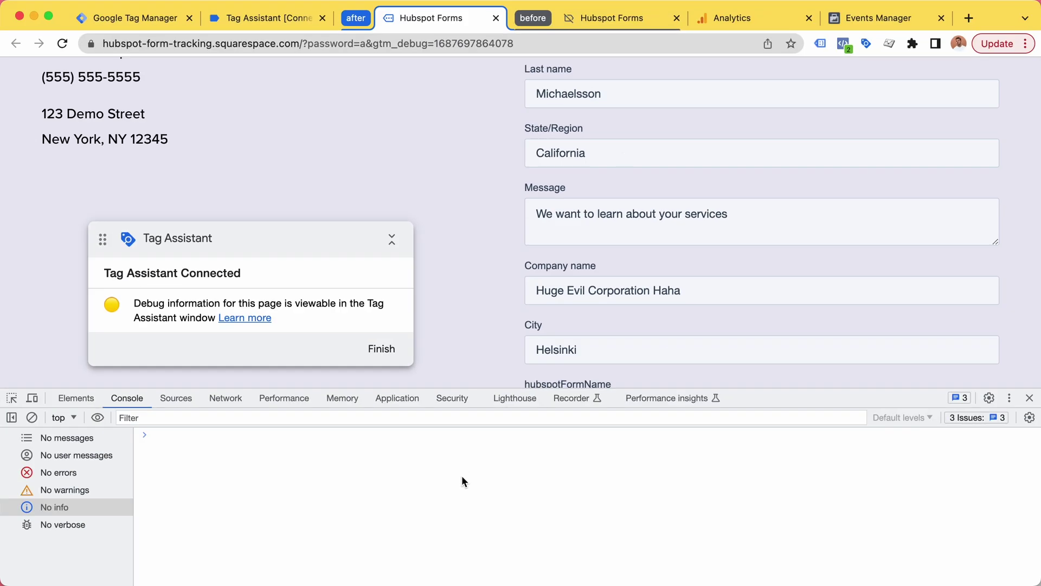
Submit the filled-in test form and view the logged data layer messages in the Console
click(461, 476)
scroll(695, 295, down, 3)
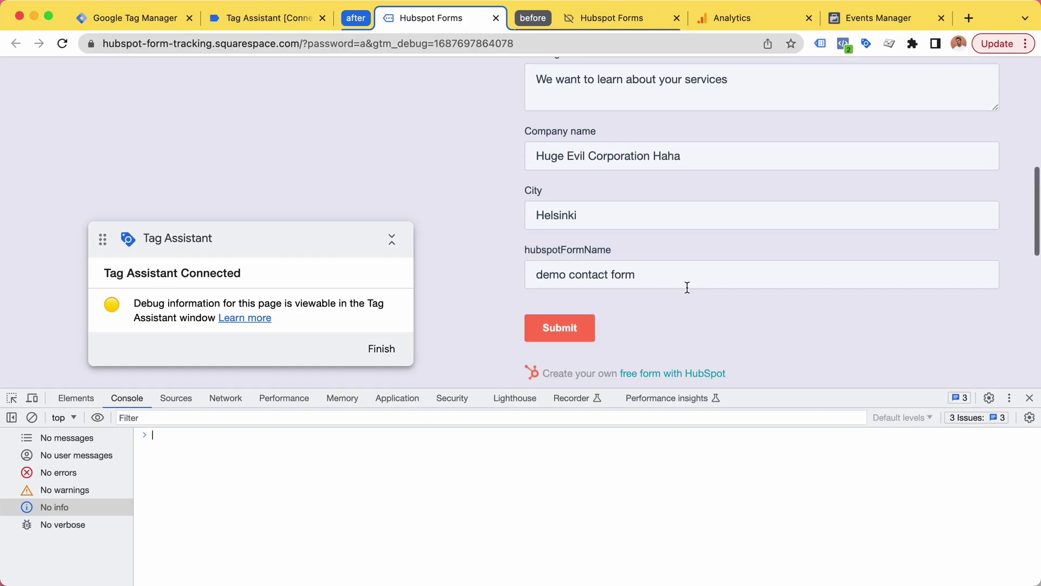
click(572, 328)
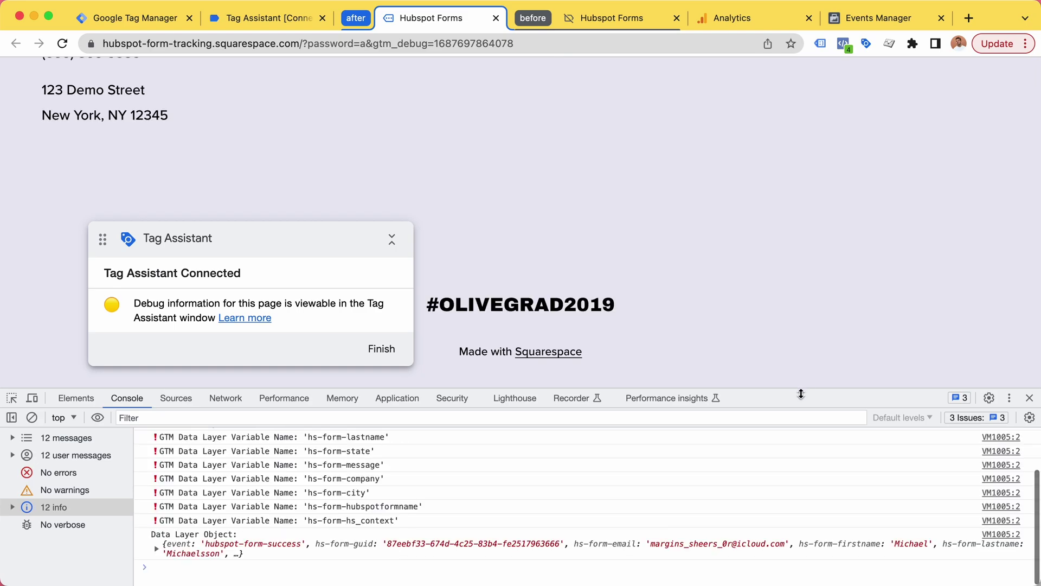
drag(452, 389, 452, 375)
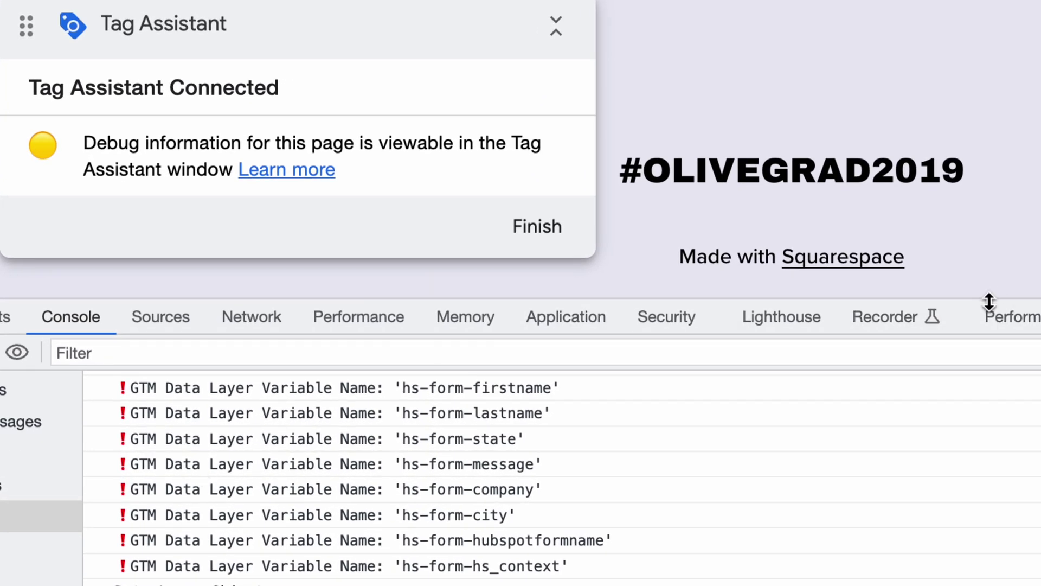
click(1001, 316)
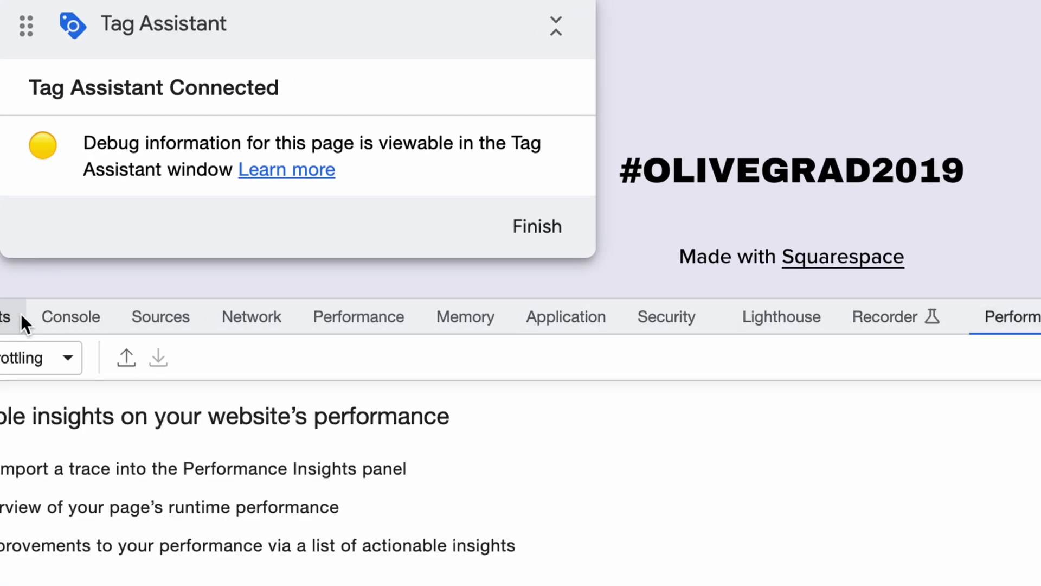
click(71, 316)
scroll(367, 439, up, 1)
scroll(368, 430, up, 1)
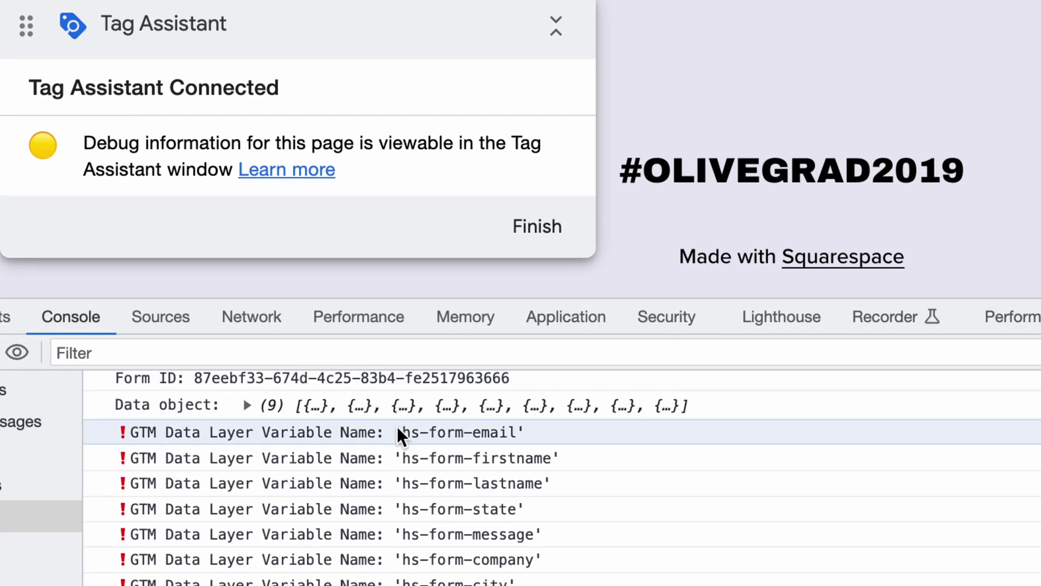
drag(402, 432, 496, 435)
scroll(441, 482, down, 1)
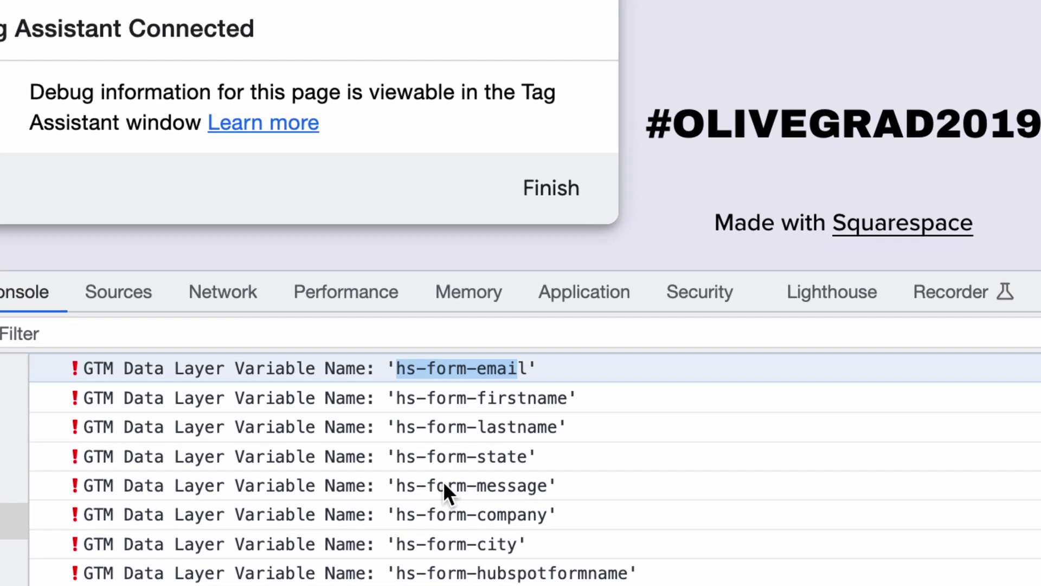
Review the logged variable names hs-form-lastname, hs-form-state, hs-form-message, hs-form-company and hs-form-city
drag(398, 432, 548, 436)
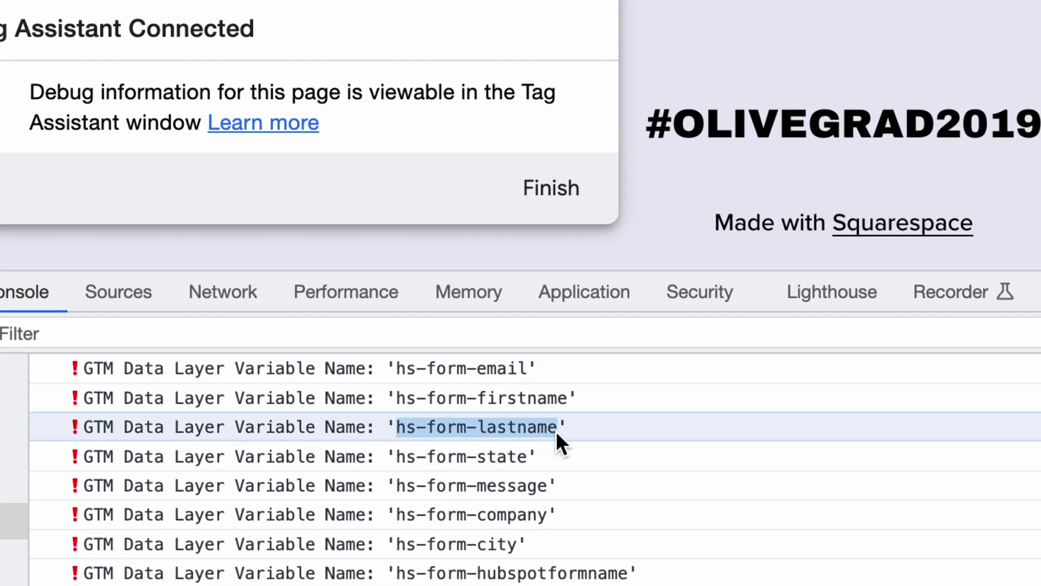
drag(396, 459, 522, 455)
key(ctrl+c)
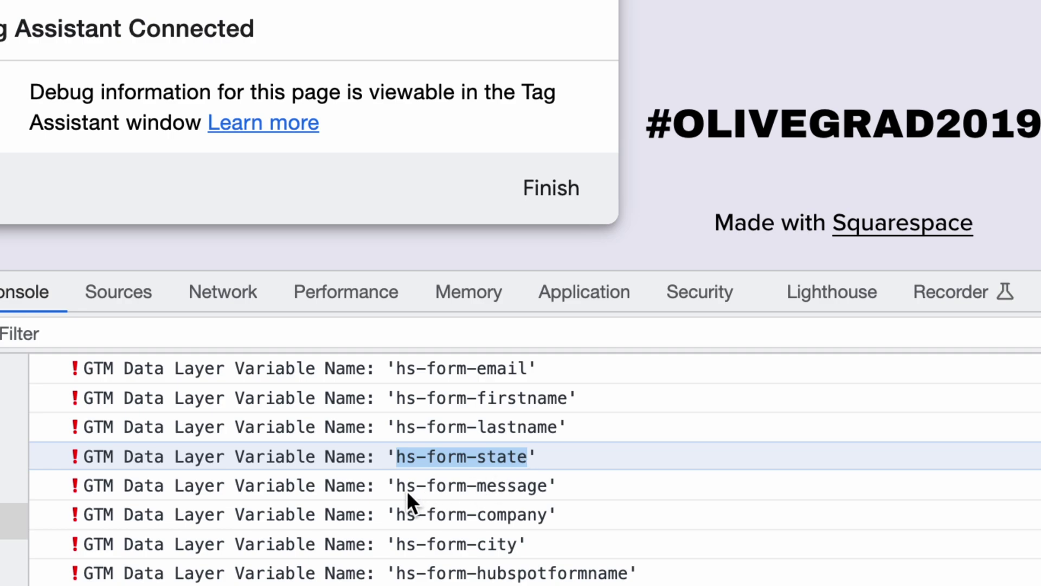
drag(398, 487, 543, 482)
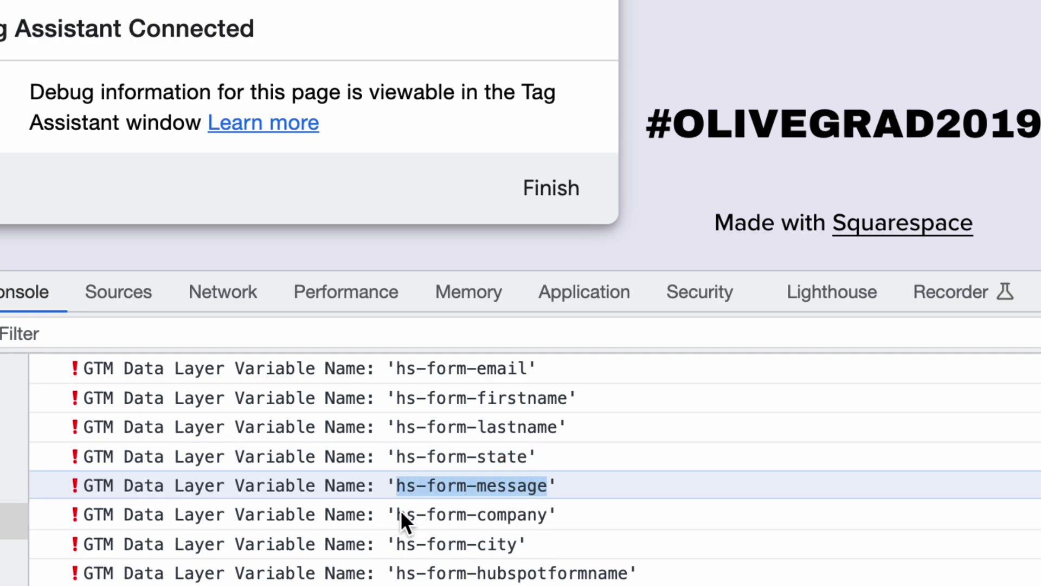
drag(398, 514, 517, 514)
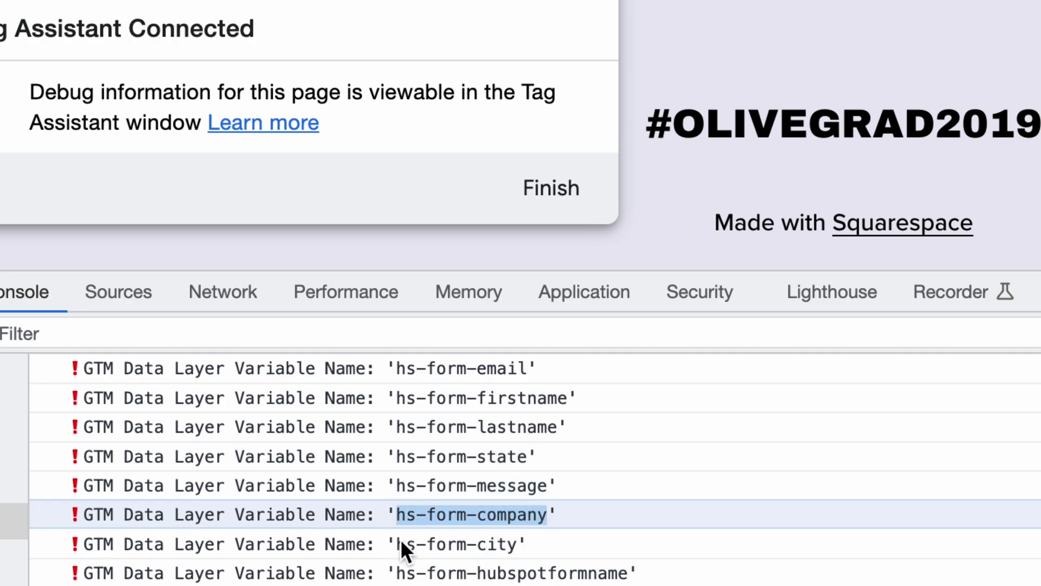
mouse_move(399, 544)
mouse_down()
mouse_move(495, 543)
mouse_move(399, 547)
mouse_up()
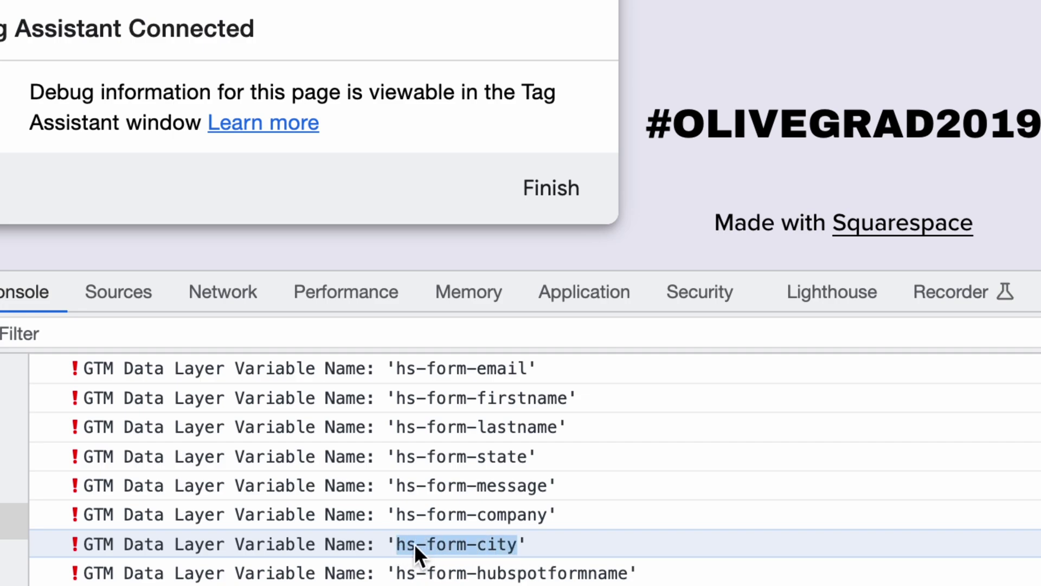
scroll(422, 544, down, 1)
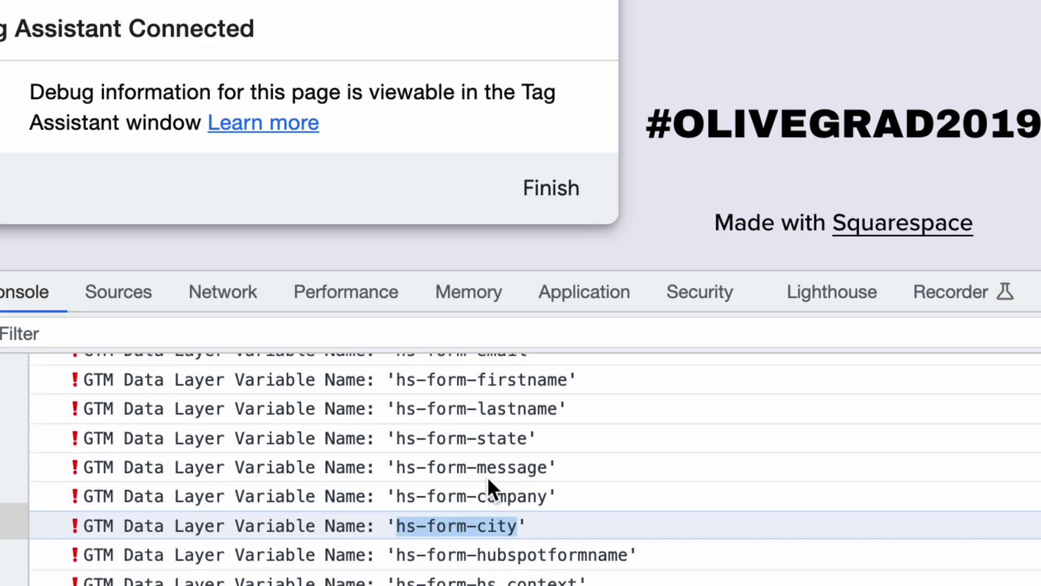
double_click(525, 438)
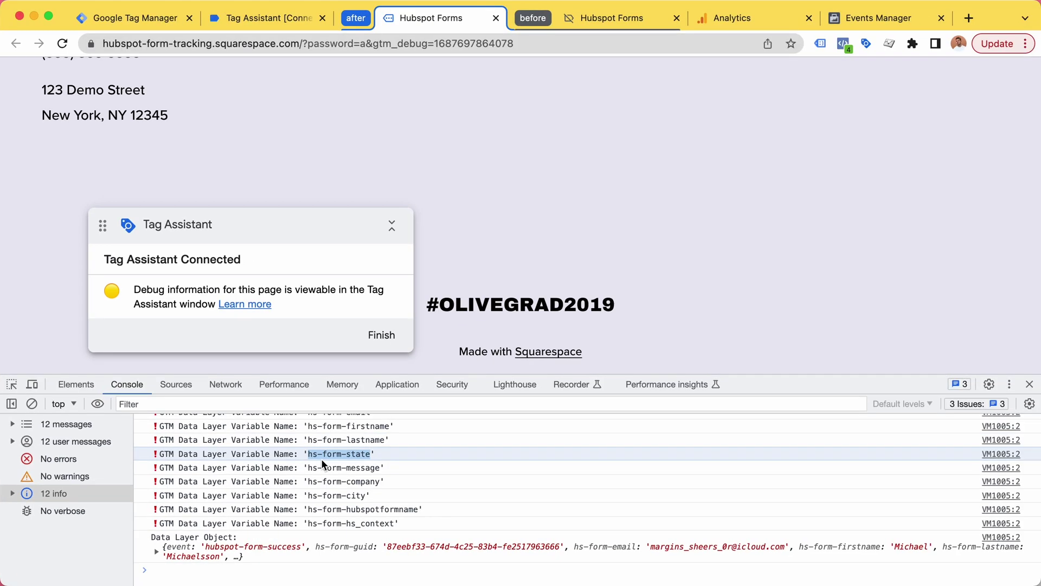
Start a new Data Layer Variable in Tag Manager reading the hs-form-state key
key(super+1)
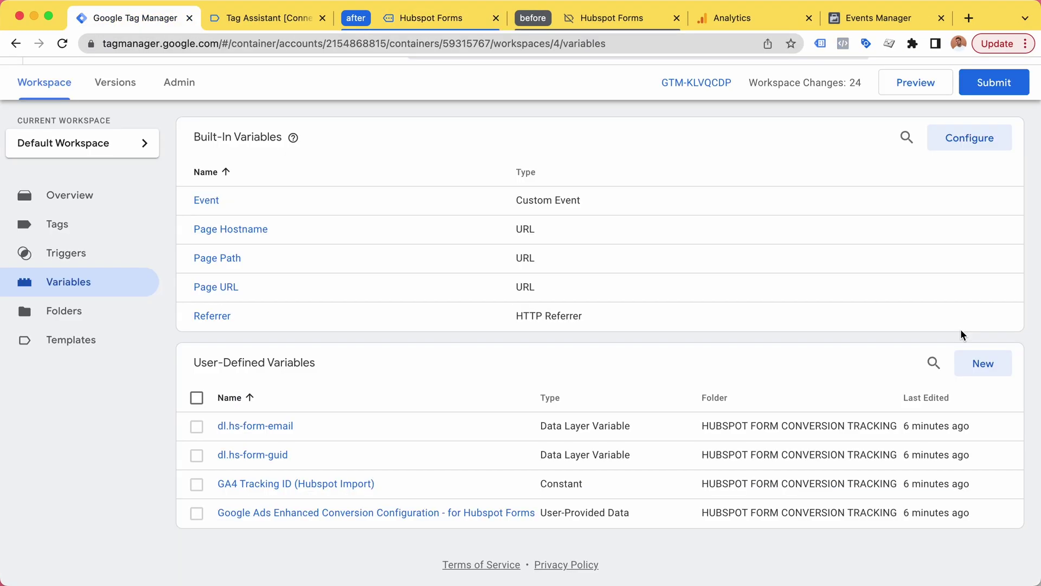
click(988, 371)
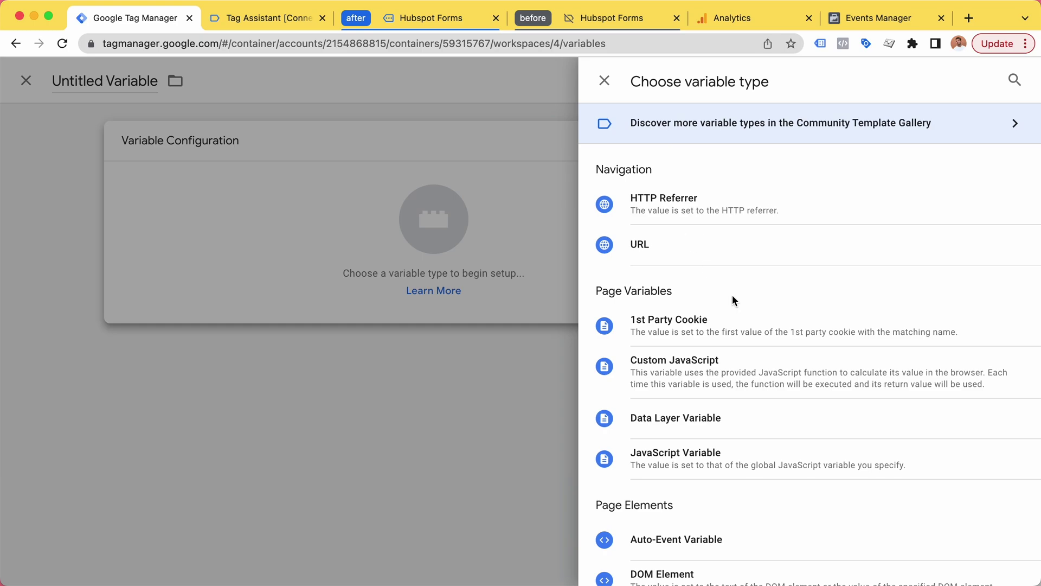
scroll(732, 295, down, 1)
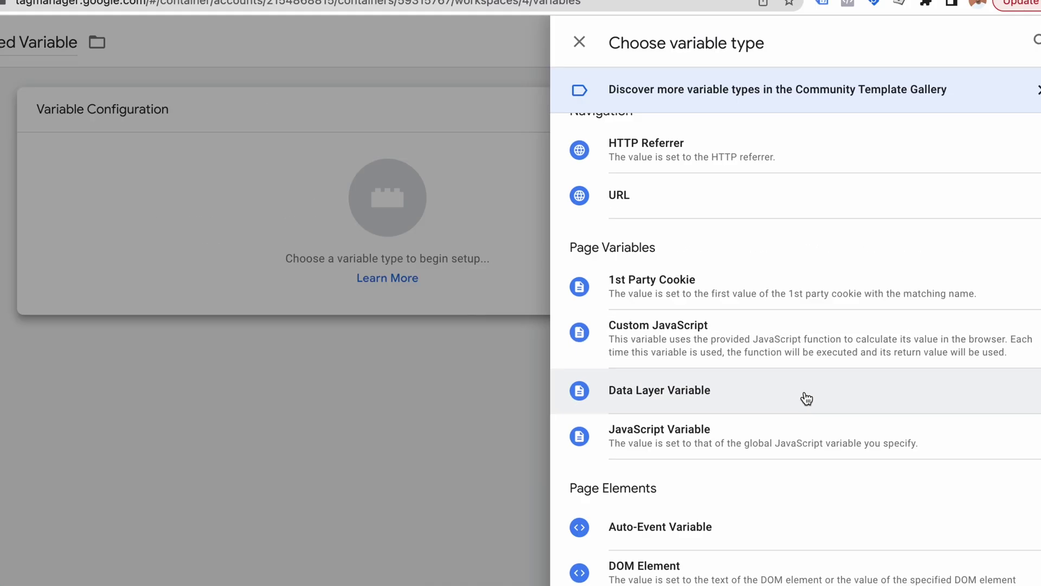
click(807, 401)
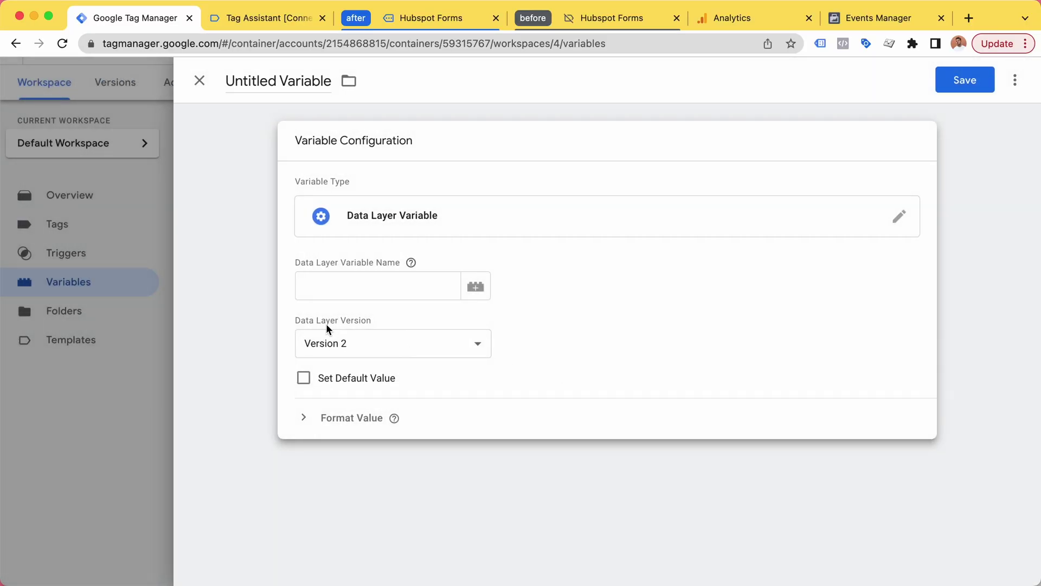
click(326, 286)
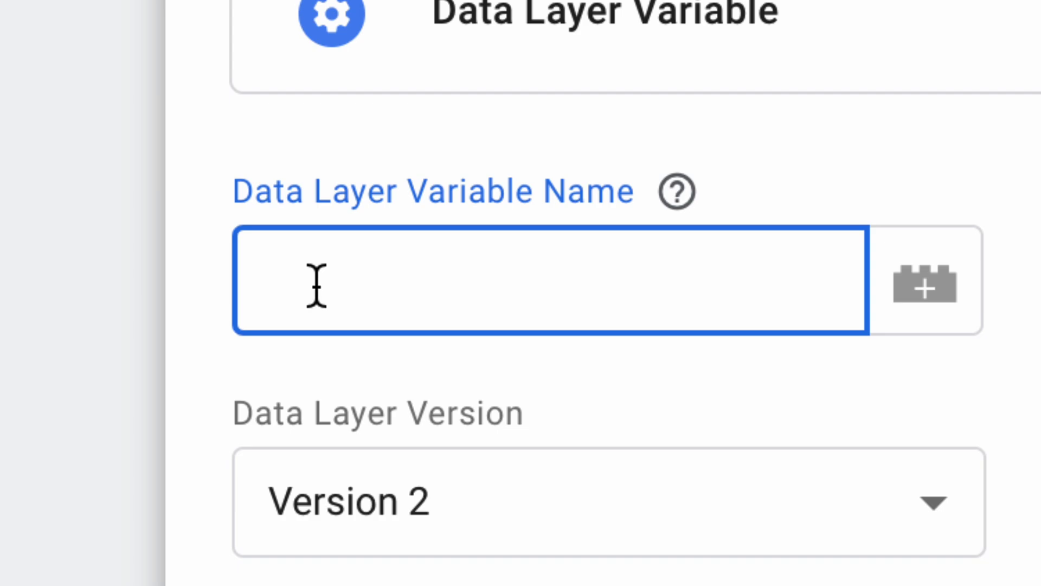
text(hs-form-state)
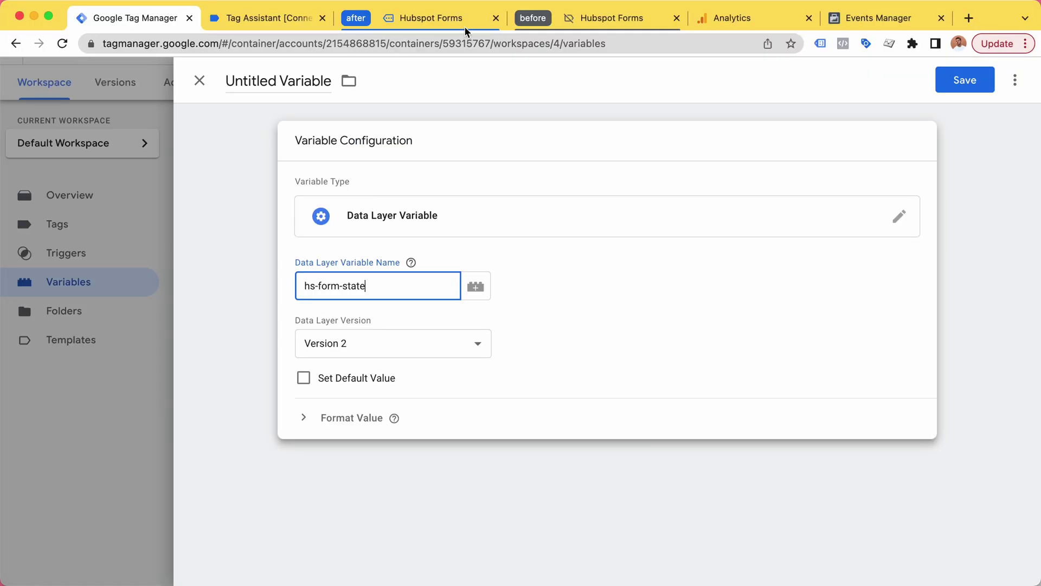
click(443, 18)
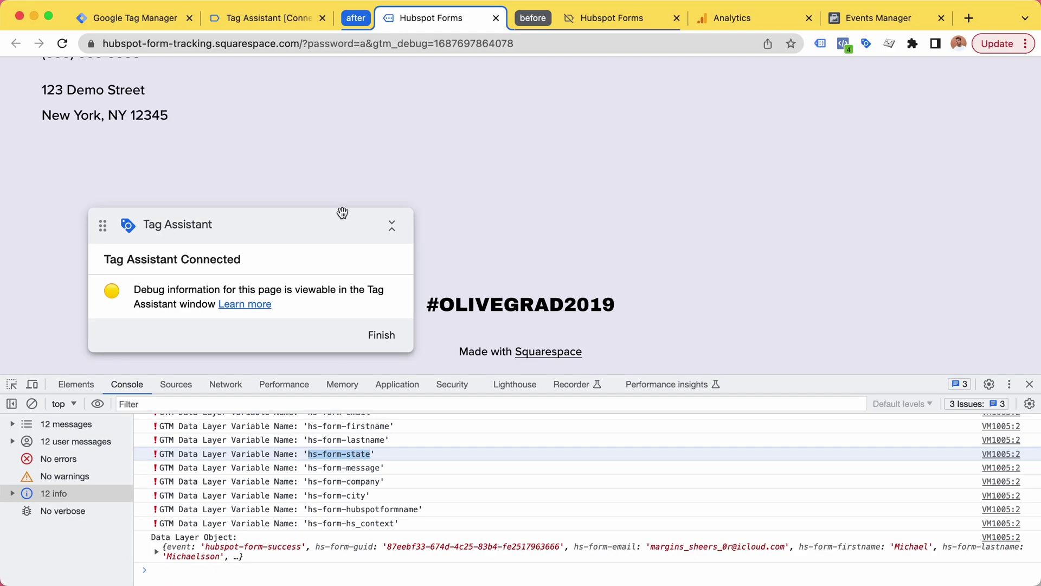
Name the variable hs-form-state and save it
click(142, 17)
click(298, 80)
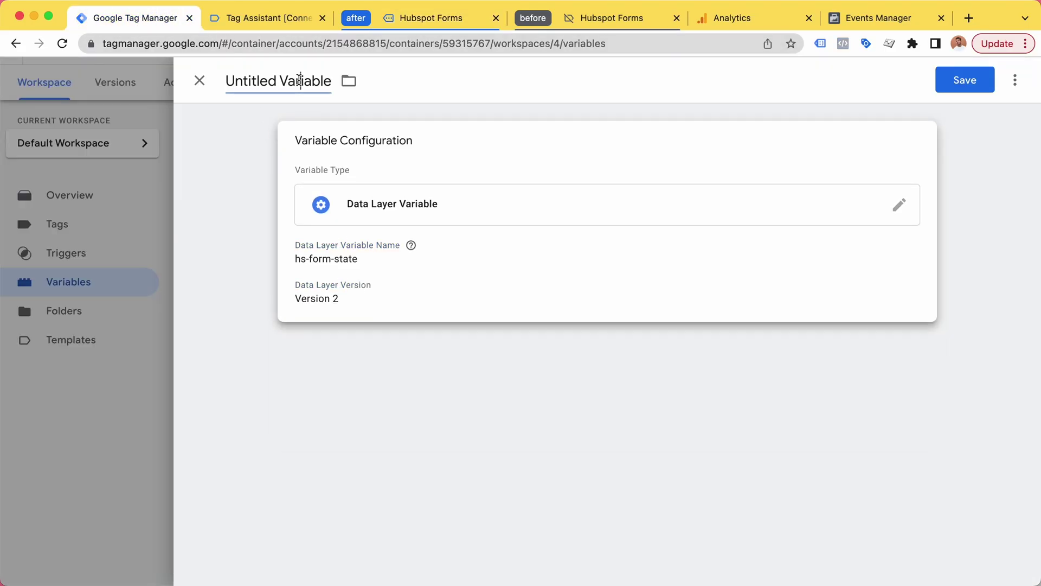
key(ctrl+v)
click(955, 85)
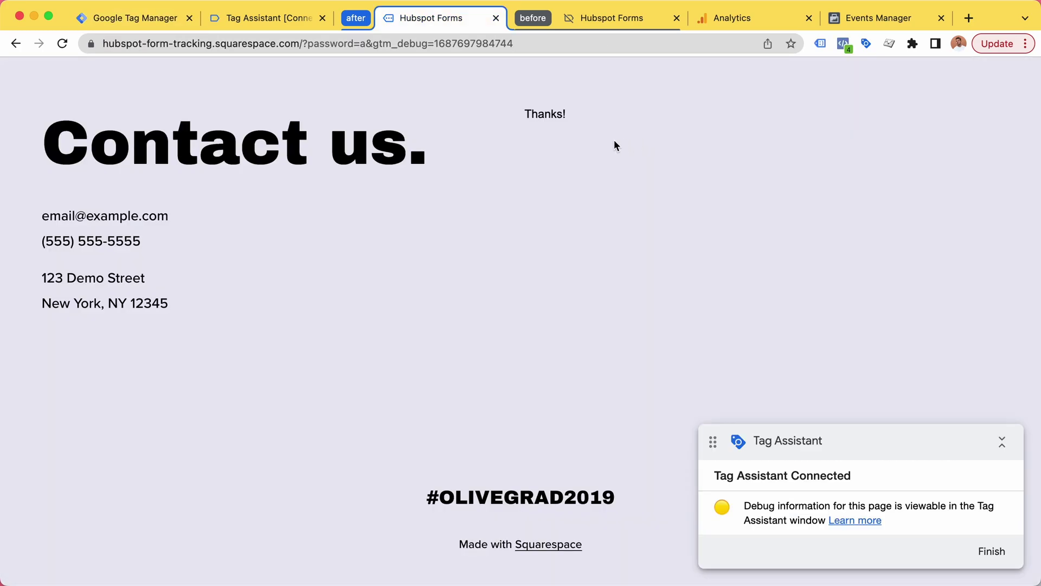
Check Tag Assistant's variables for the hubspot-form-success event, confirming the State value California
drag(530, 137, 593, 149)
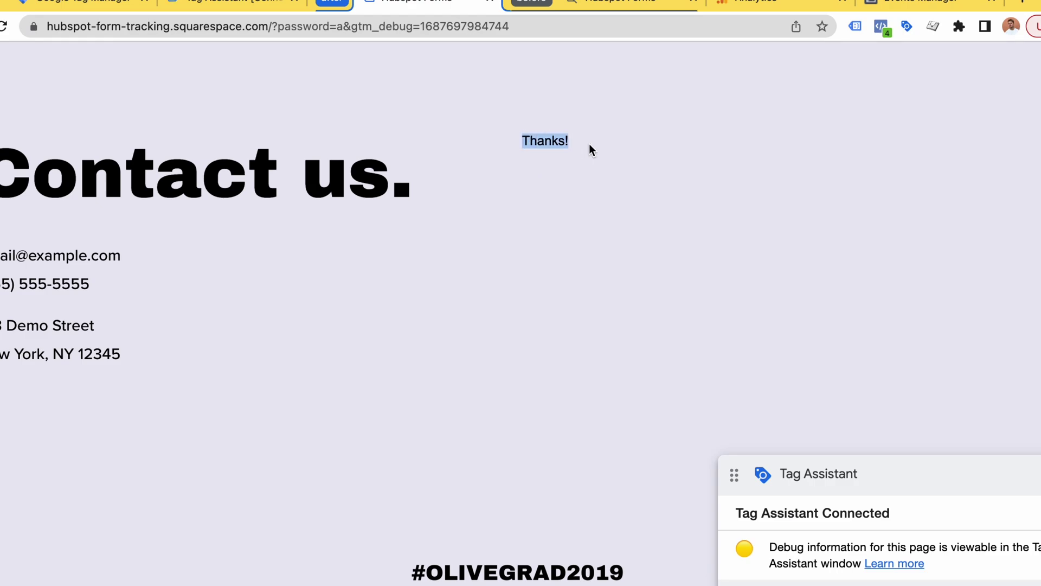
click(266, 7)
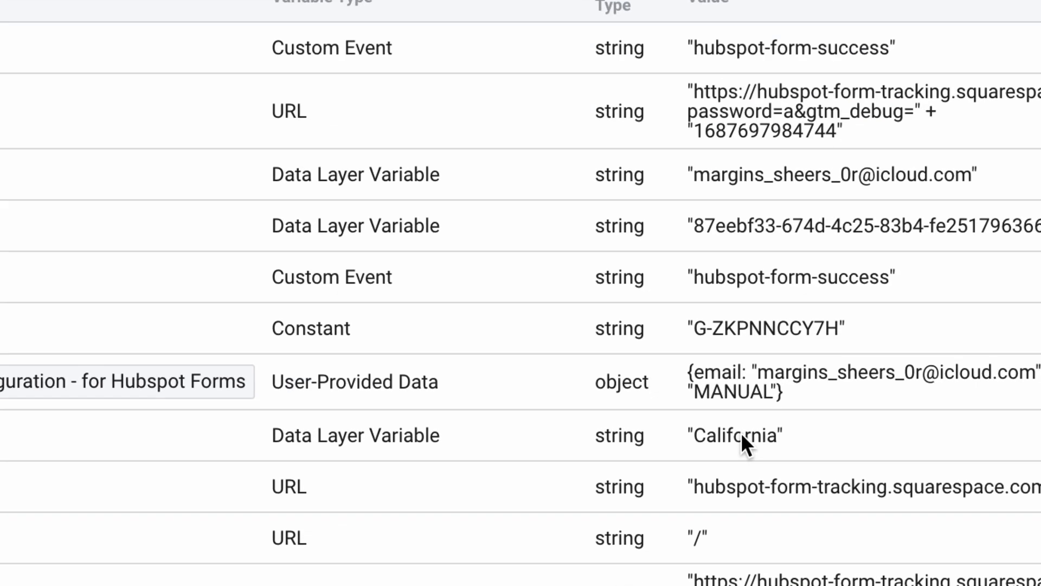
drag(798, 440, 664, 444)
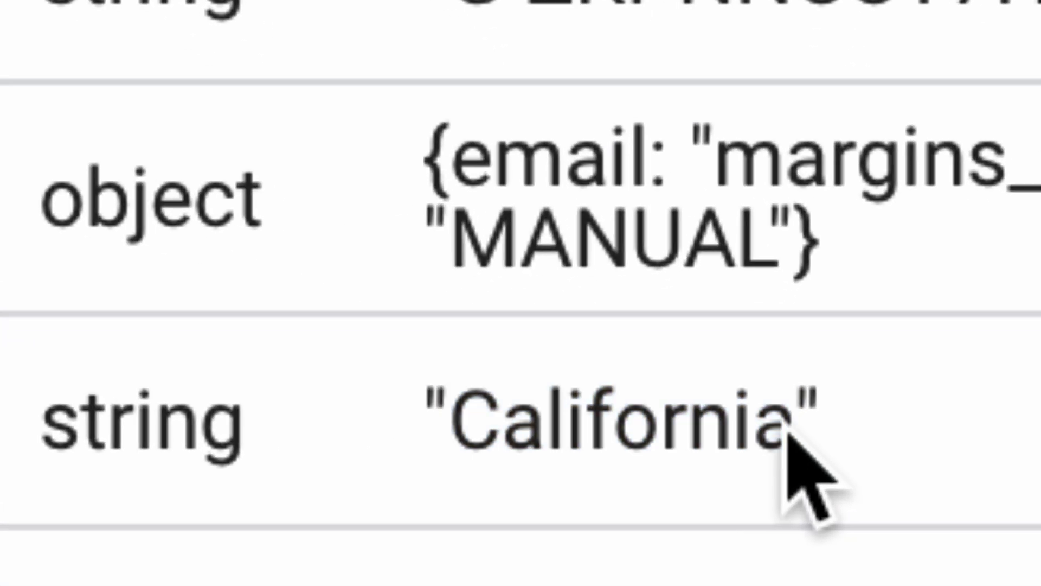
drag(758, 437, 726, 437)
drag(517, 431, 468, 427)
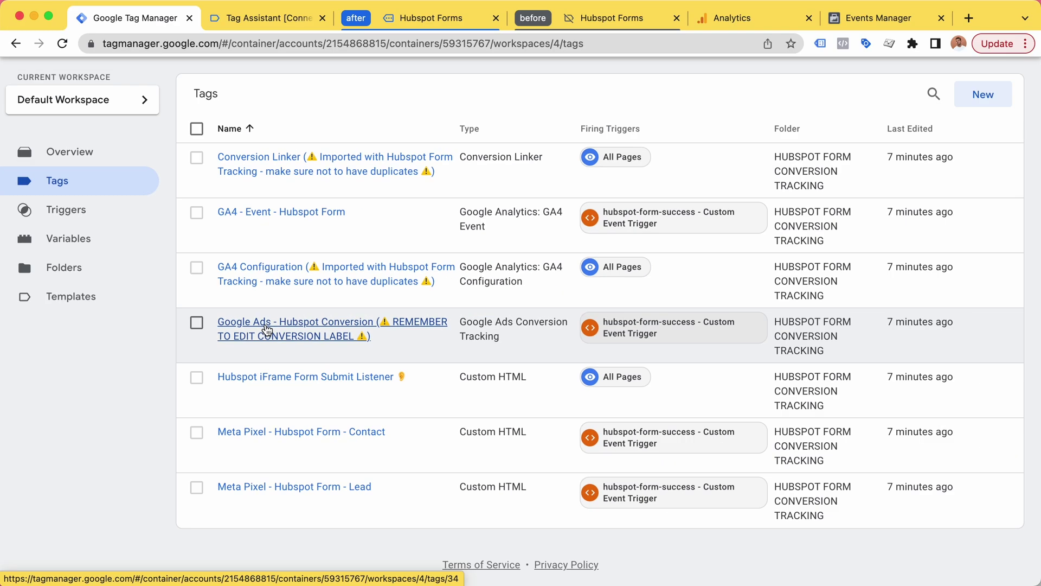
click(266, 329)
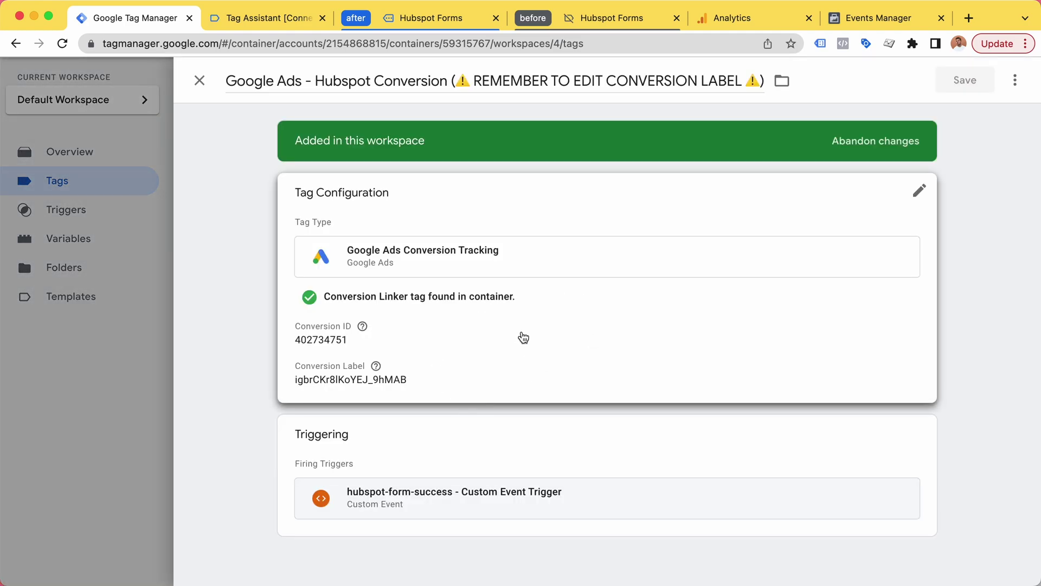
mouse_move(553, 325)
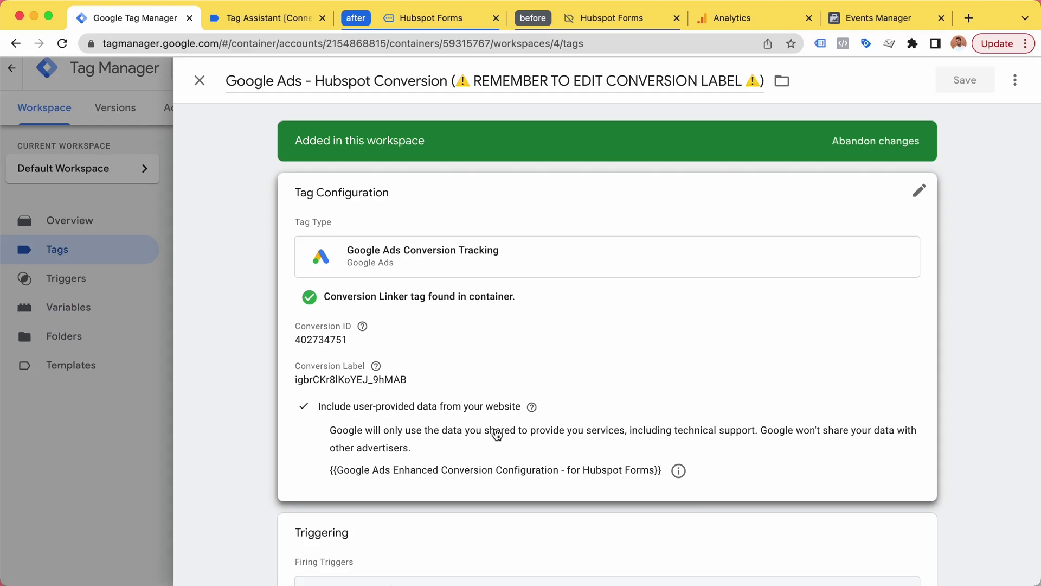
click(496, 434)
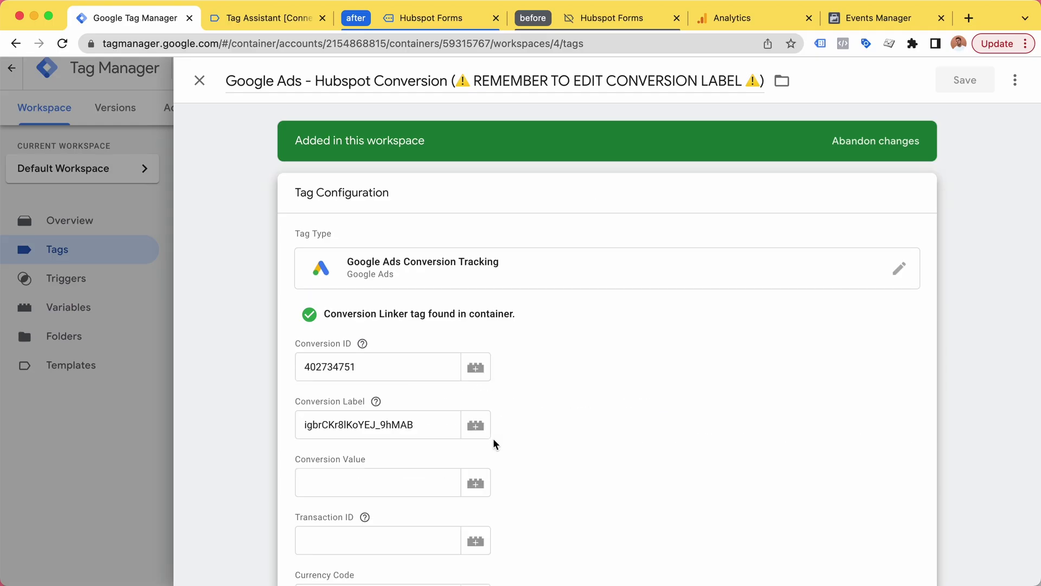
scroll(452, 417, down, 5)
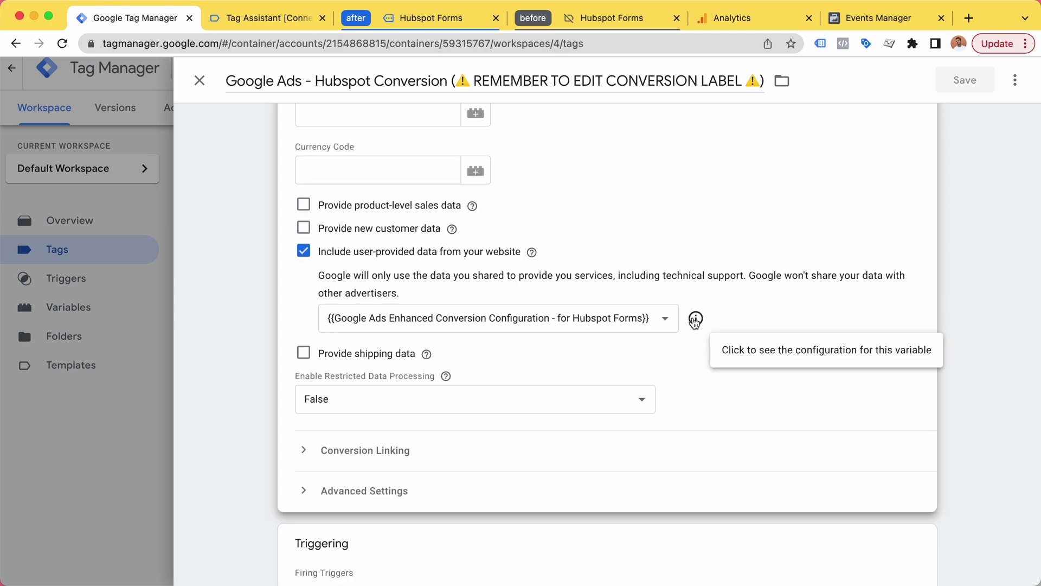
click(695, 319)
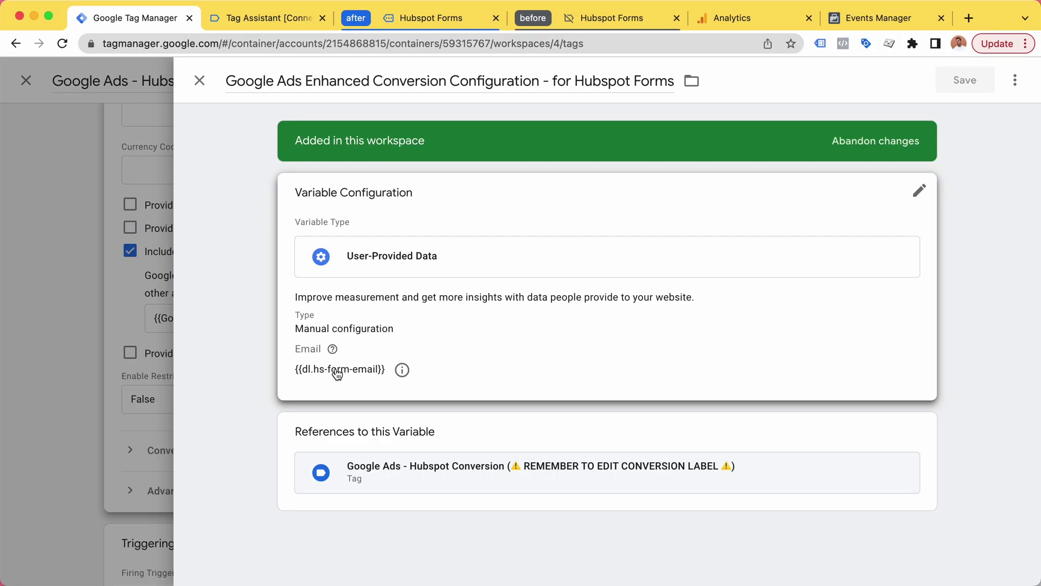
click(200, 78)
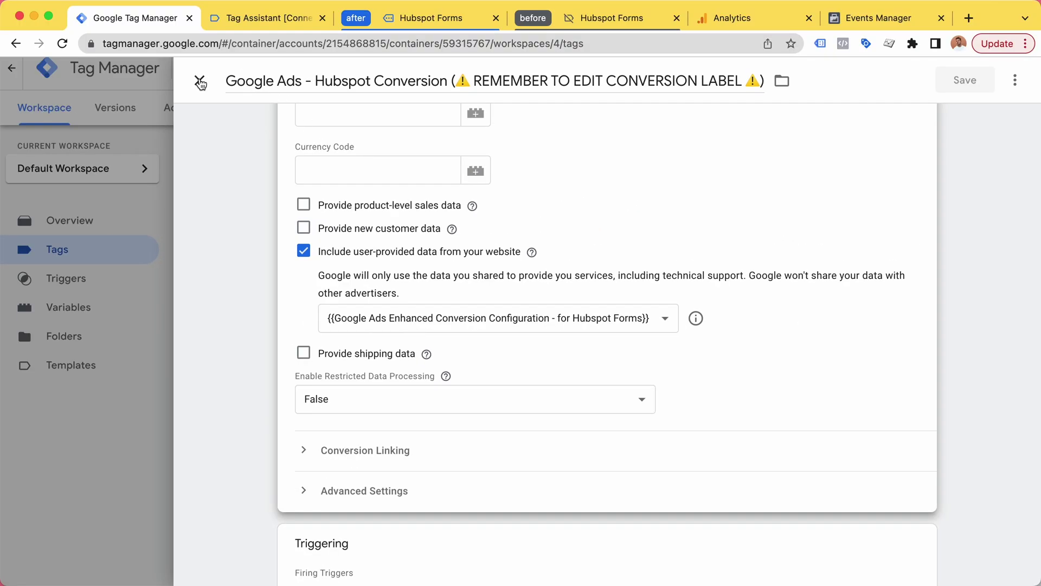
click(200, 82)
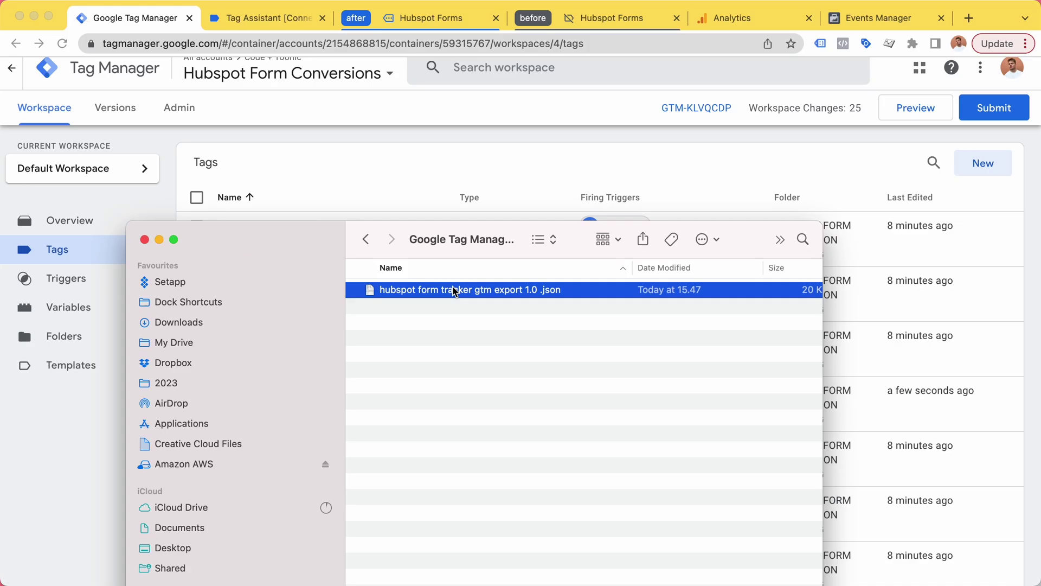
click(448, 144)
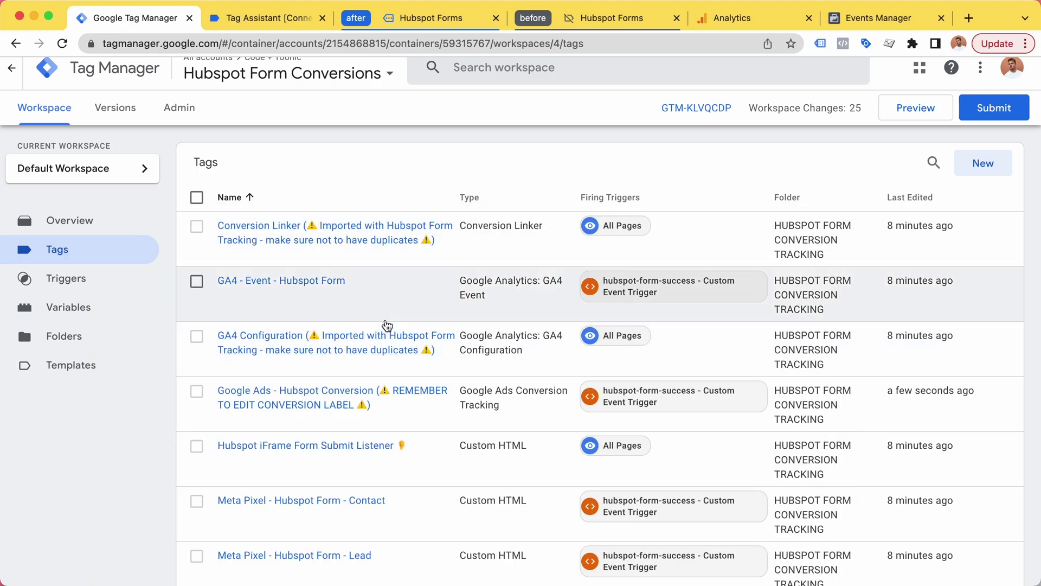
scroll(393, 314, down, 2)
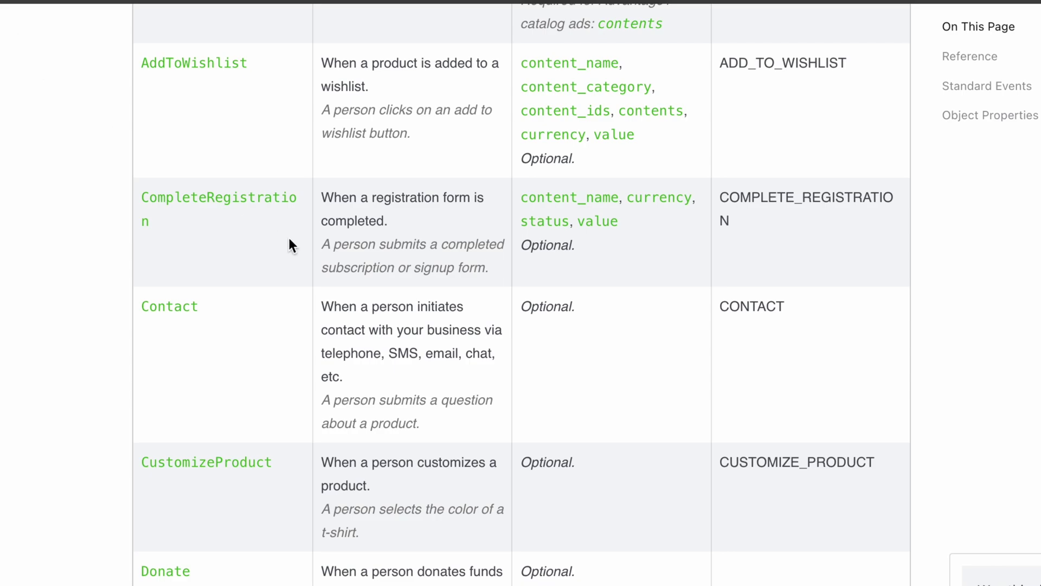
scroll(289, 244, down, 2)
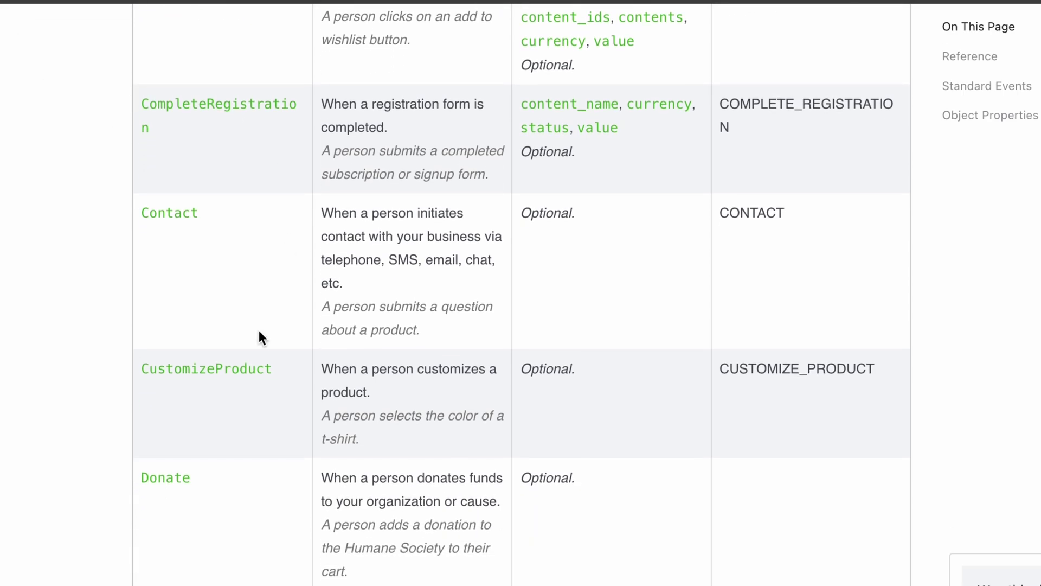
scroll(265, 335, down, 1)
scroll(265, 335, down, 7)
scroll(258, 360, down, 1)
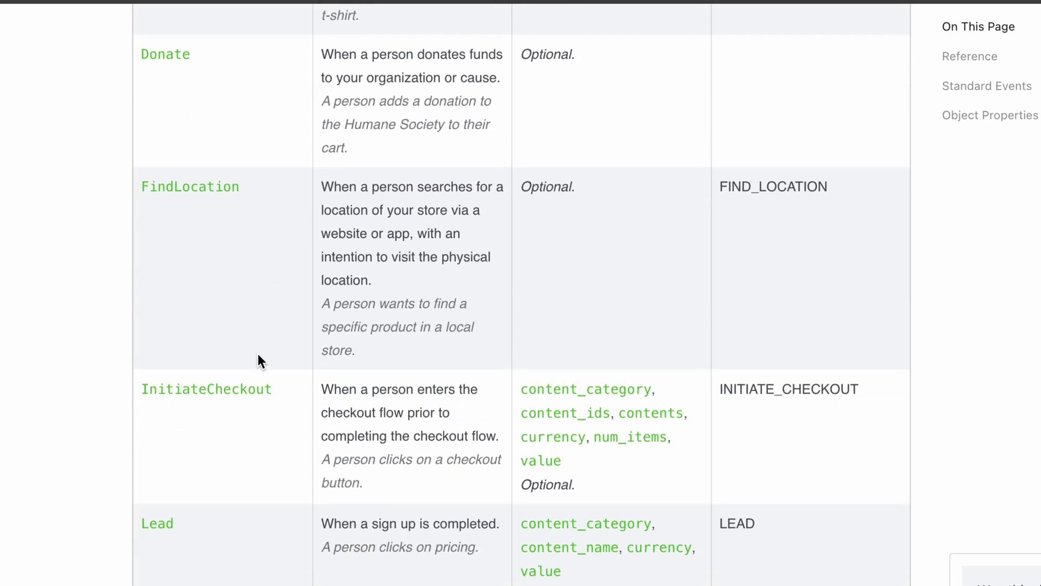
scroll(275, 362, down, 1)
drag(275, 361, 169, 358)
scroll(168, 355, down, 1)
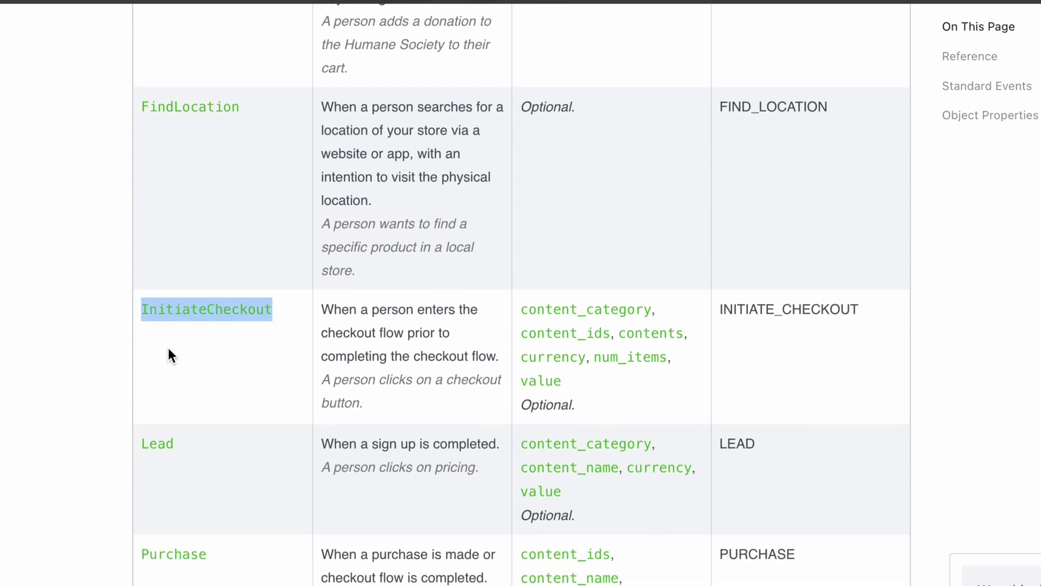
scroll(168, 352, down, 4)
scroll(204, 285, down, 7)
drag(207, 204, 145, 210)
click(205, 228)
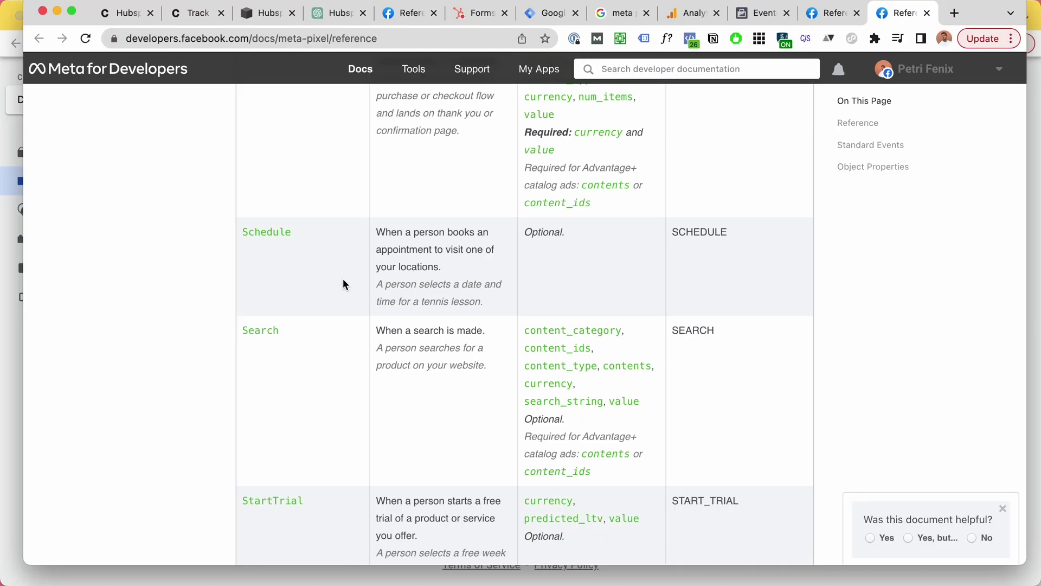
scroll(342, 284, up, 4)
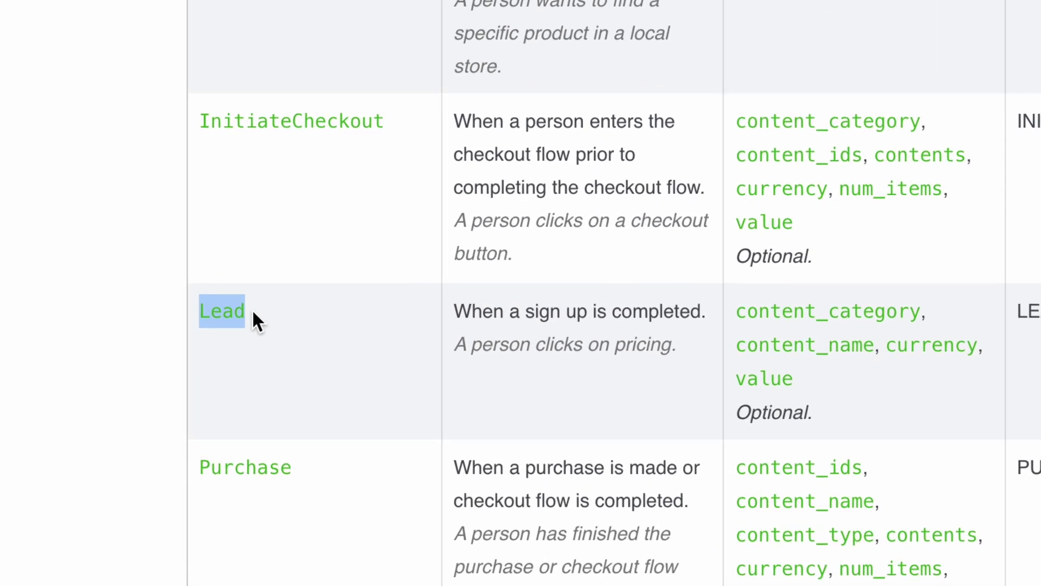
click(271, 314)
drag(247, 315, 215, 315)
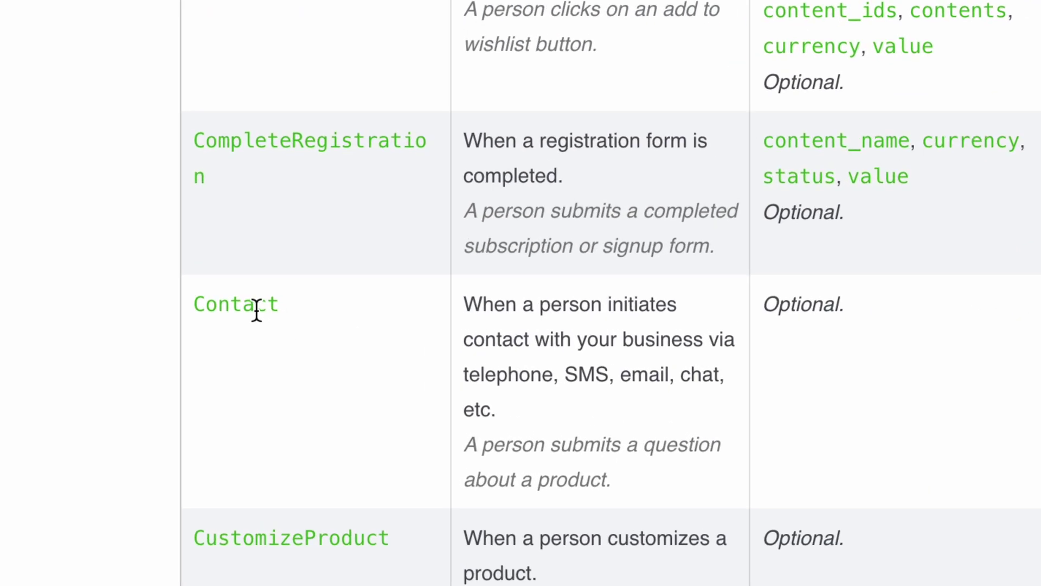
drag(193, 304, 284, 307)
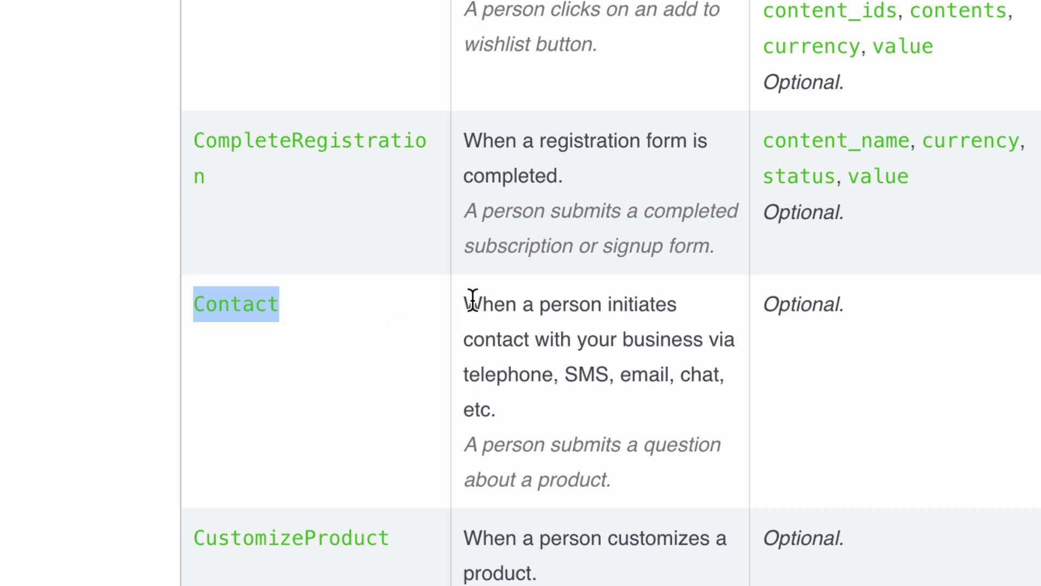
mouse_move(472, 298)
mouse_down()
mouse_move(548, 407)
mouse_move(467, 301)
mouse_up()
click(554, 416)
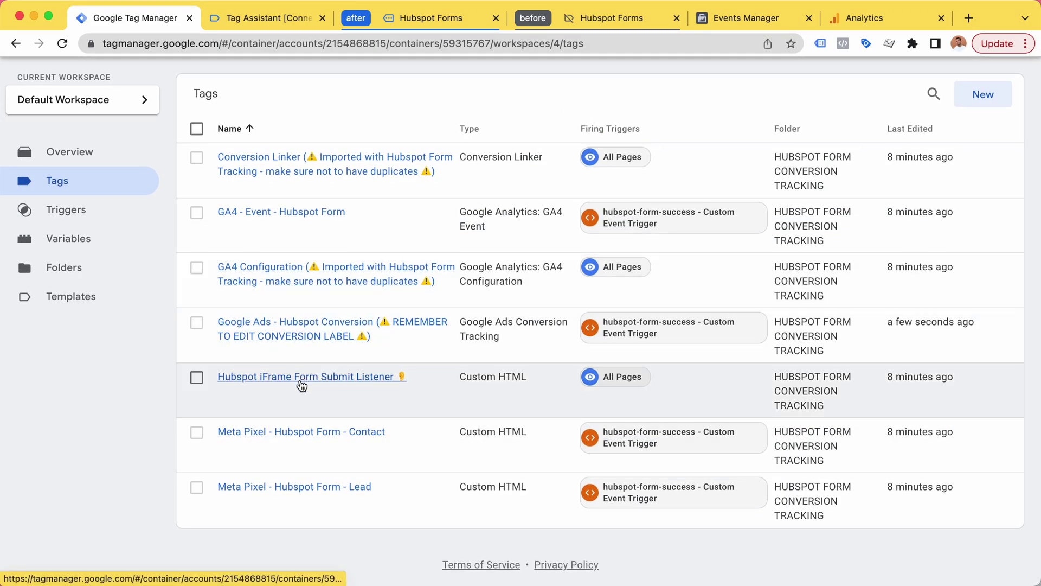
Review the Meta Pixel Contact tag script, then bring up the Meta Pixel Lead tag
click(237, 432)
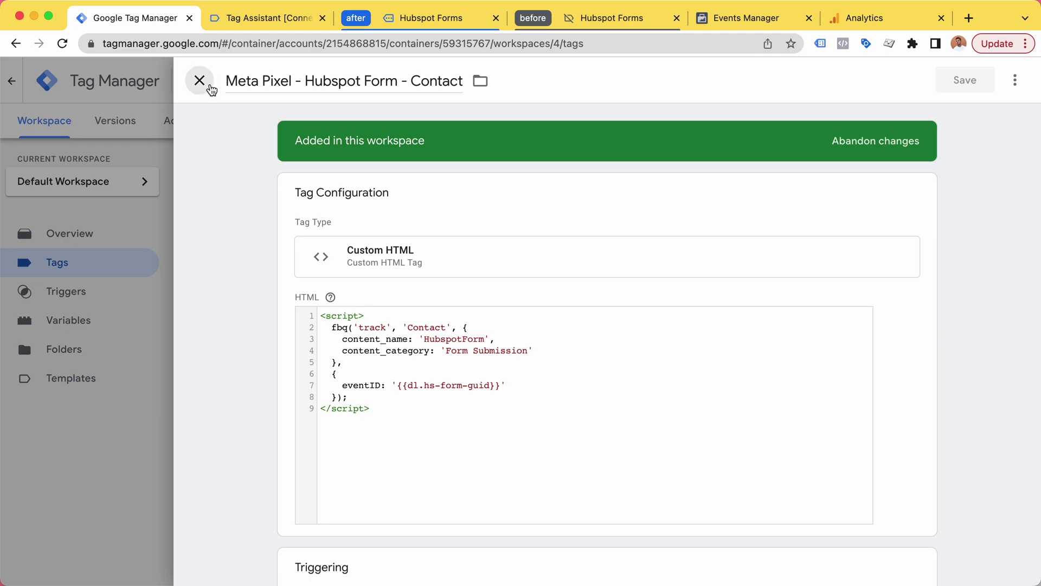
click(200, 80)
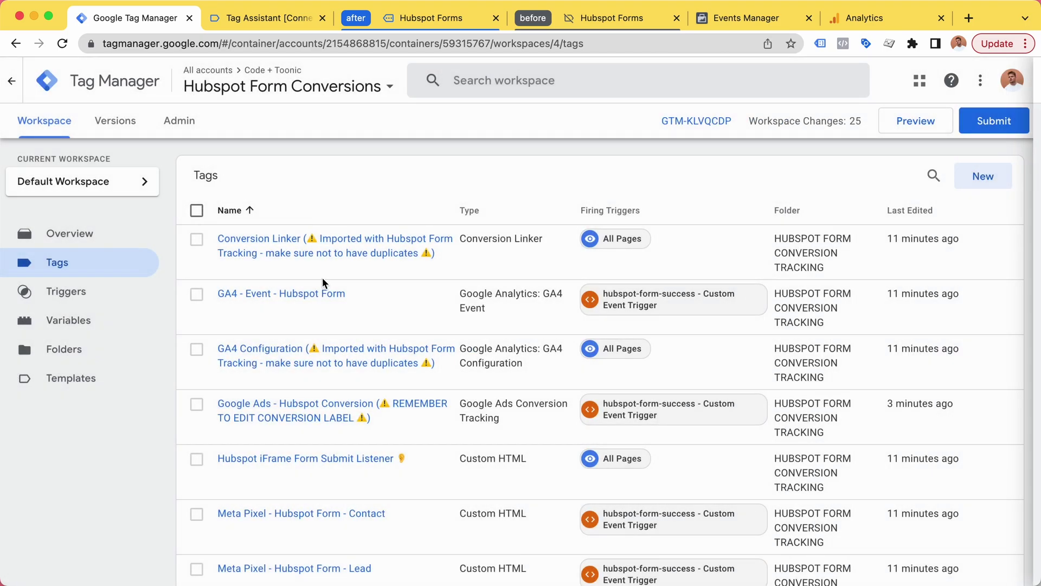
scroll(318, 358, down, 2)
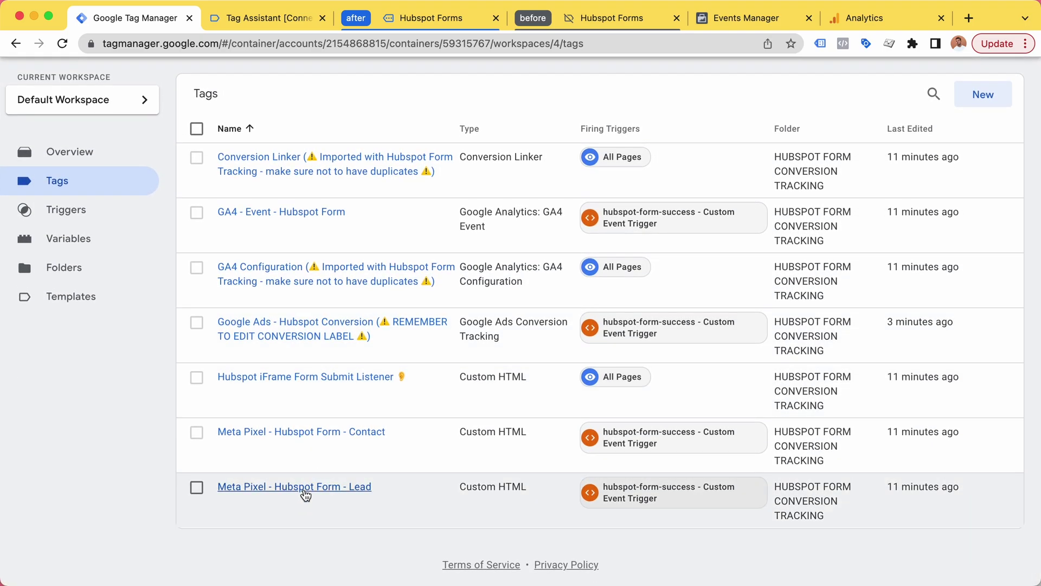
click(303, 492)
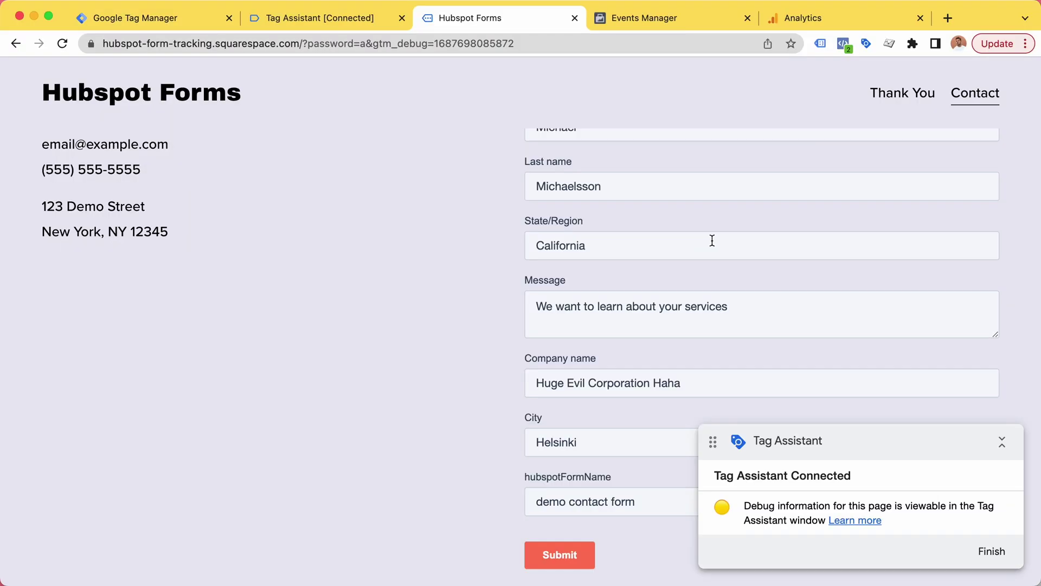
scroll(712, 241, down, 2)
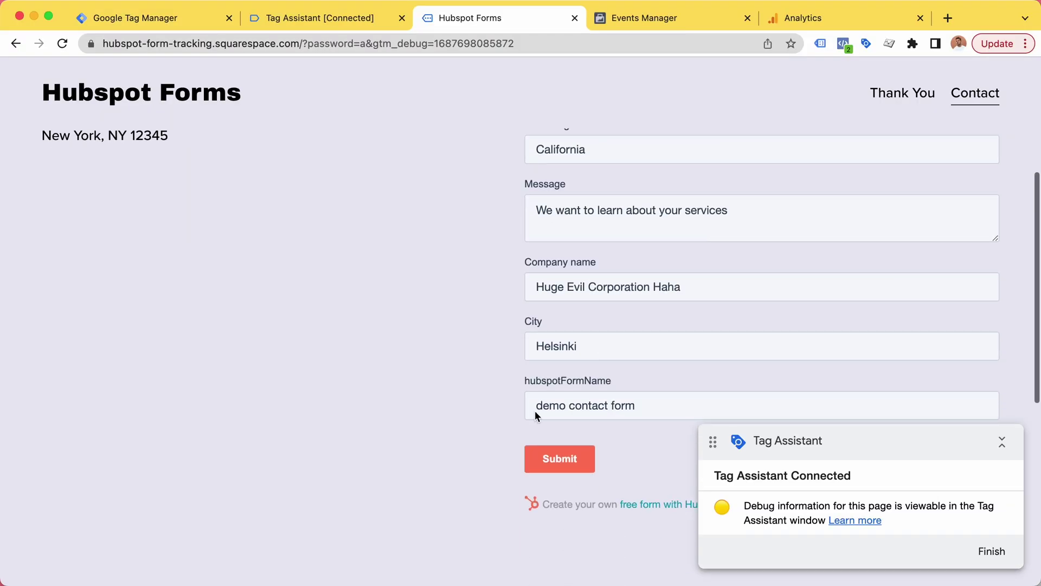
Submit the contact form, then bring up Google Analytics DebugView listing generate_lead events
click(568, 466)
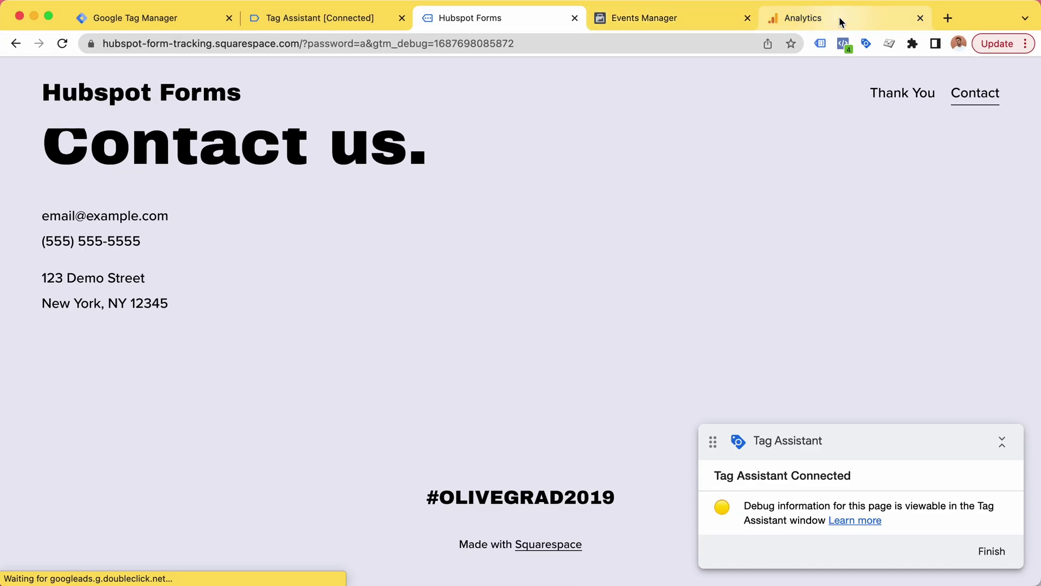
click(828, 22)
click(153, 80)
mouse_move(20, 556)
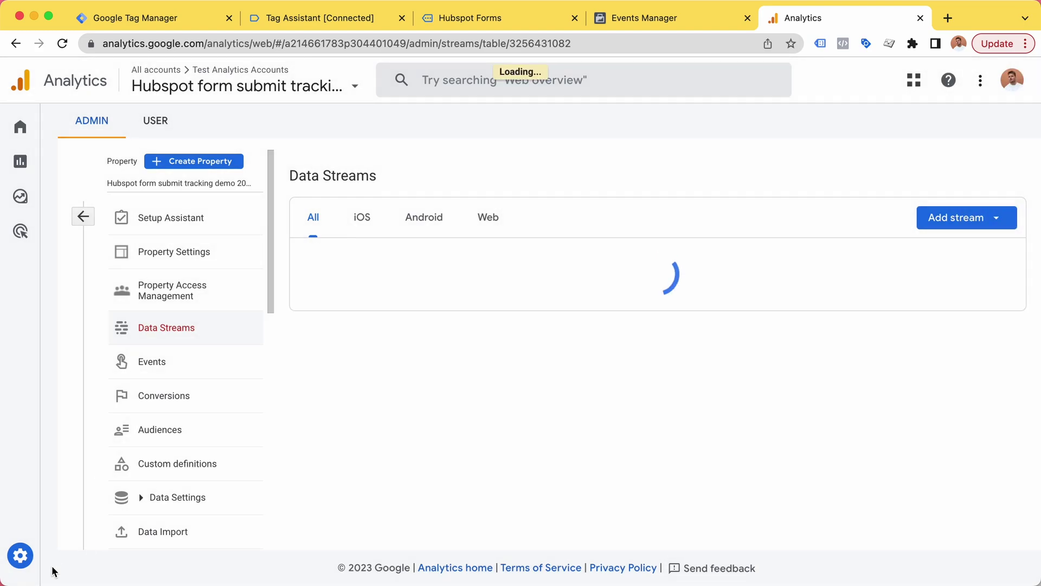
click(51, 559)
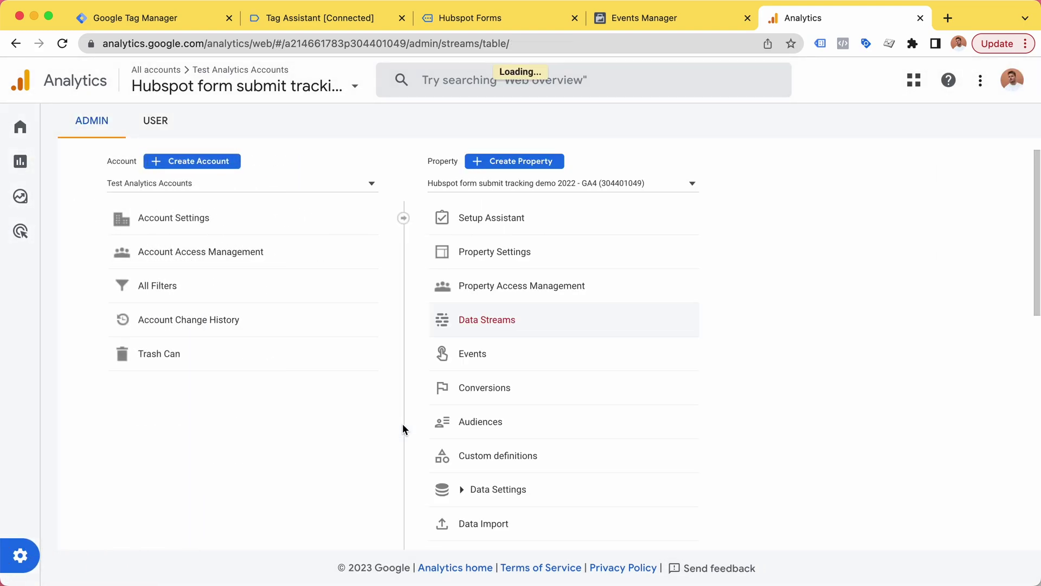
scroll(402, 424, down, 3)
scroll(470, 444, down, 1)
click(469, 444)
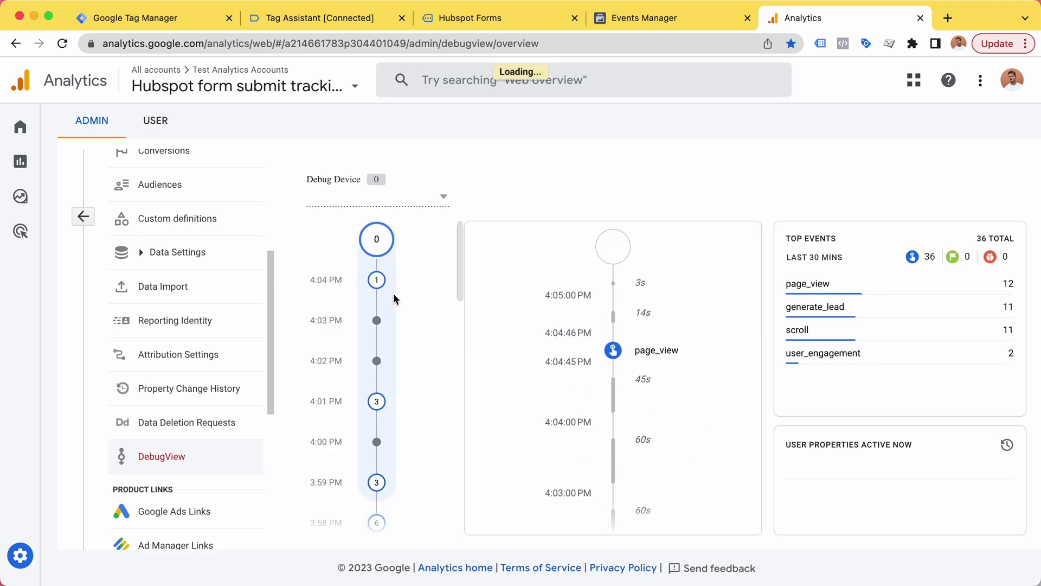
Review Meta Events Manager test events, expanding the deduplicated Contact event details
click(671, 19)
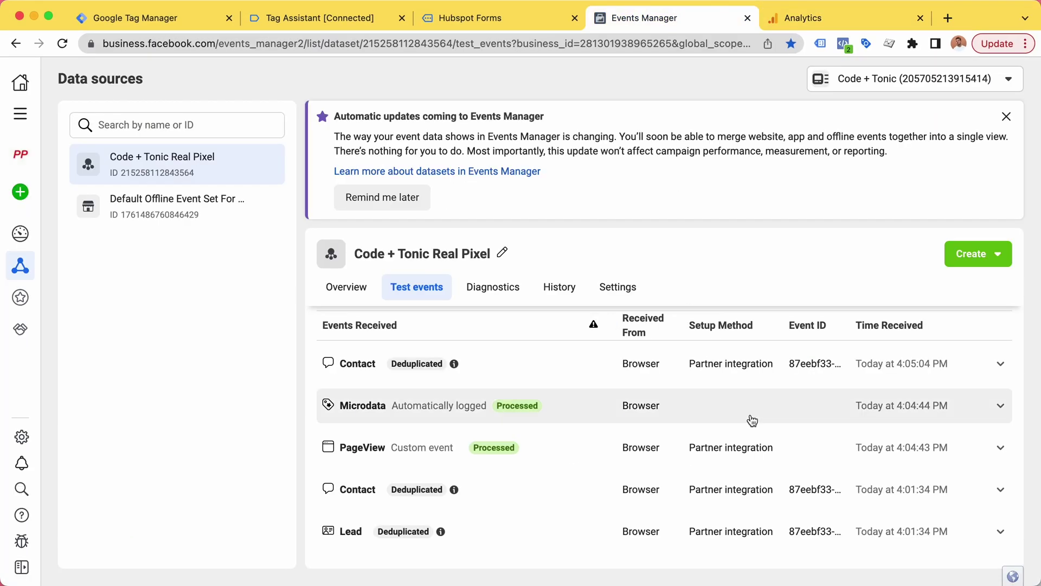
scroll(921, 382, up, 1)
scroll(920, 382, down, 2)
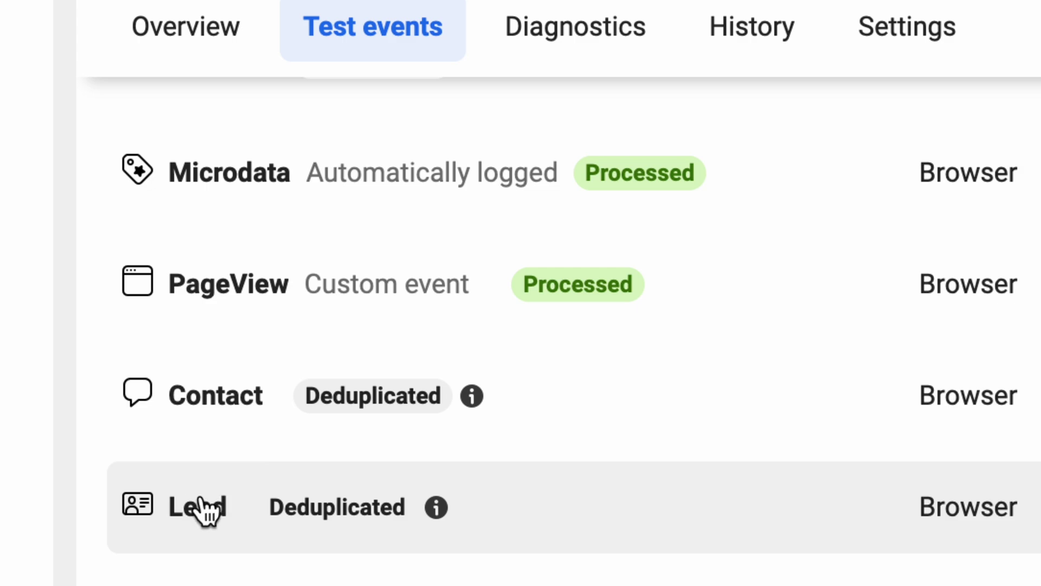
click(420, 378)
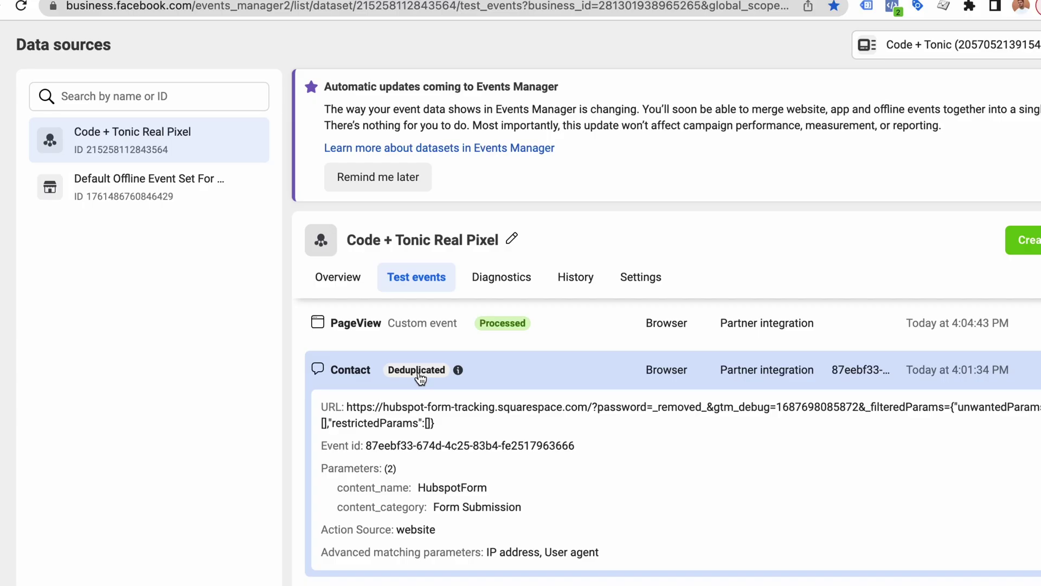
scroll(420, 379, up, 1)
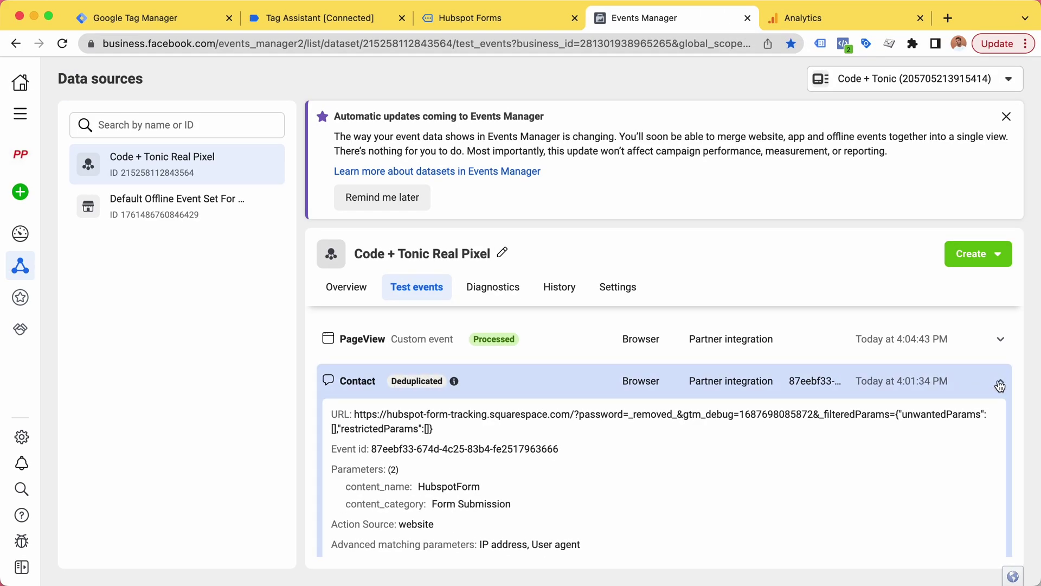
click(1000, 385)
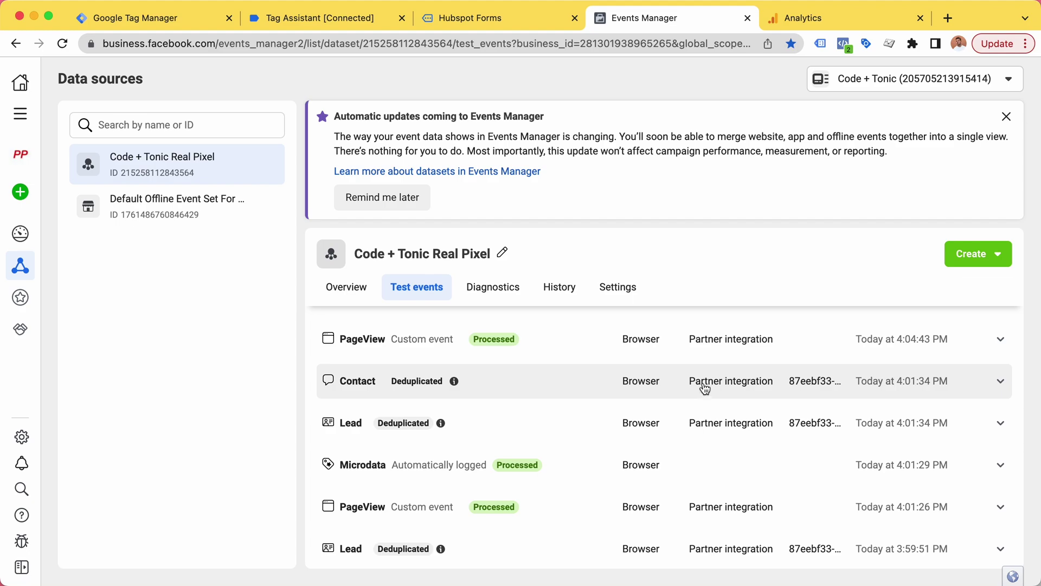
scroll(704, 388, down, 1)
scroll(701, 388, down, 4)
scroll(701, 391, down, 2)
scroll(600, 447, down, 2)
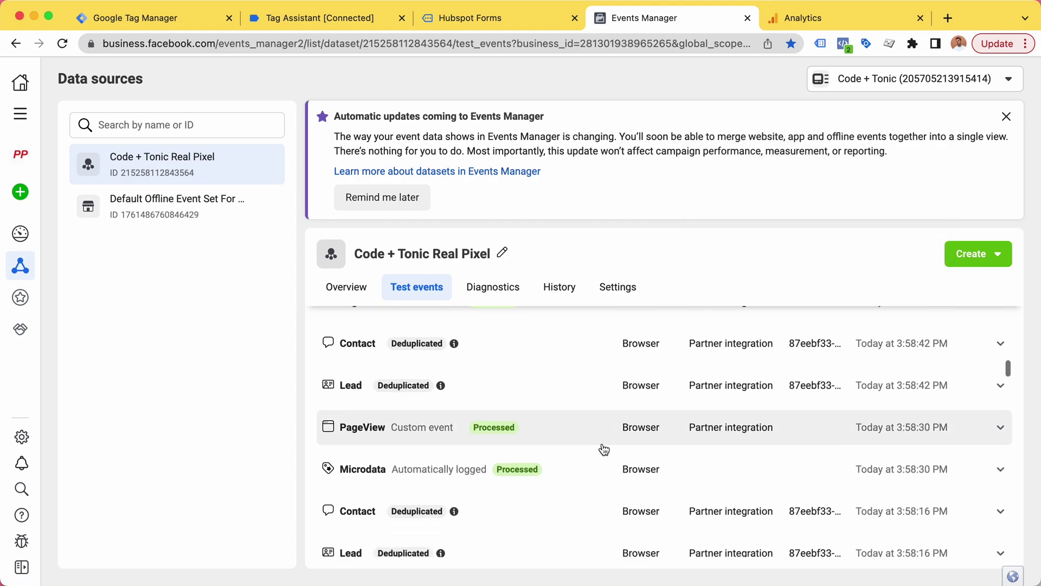
scroll(581, 356, down, 2)
scroll(559, 394, down, 1)
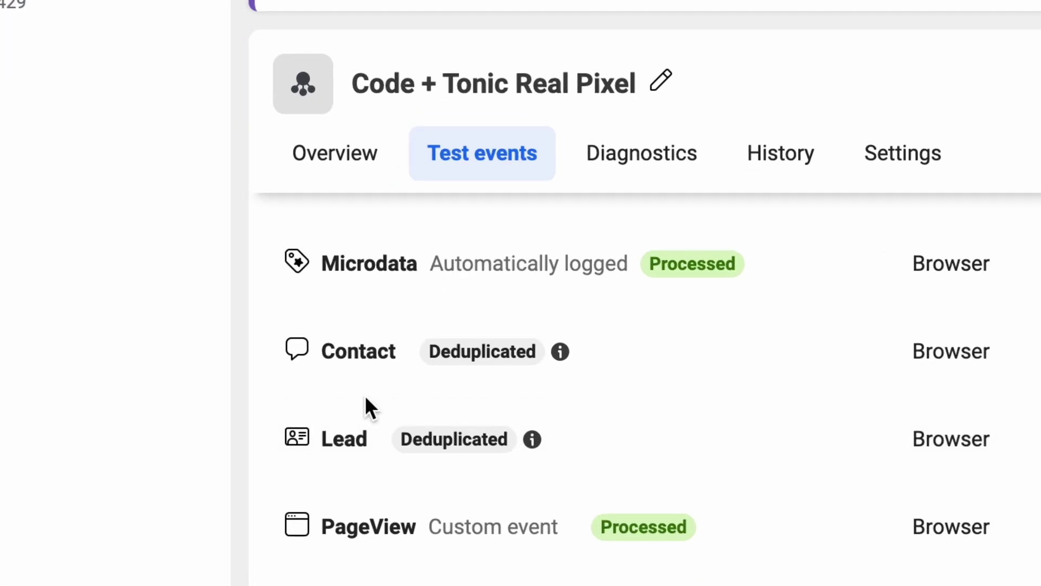
scroll(362, 408, down, 2)
scroll(361, 410, down, 2)
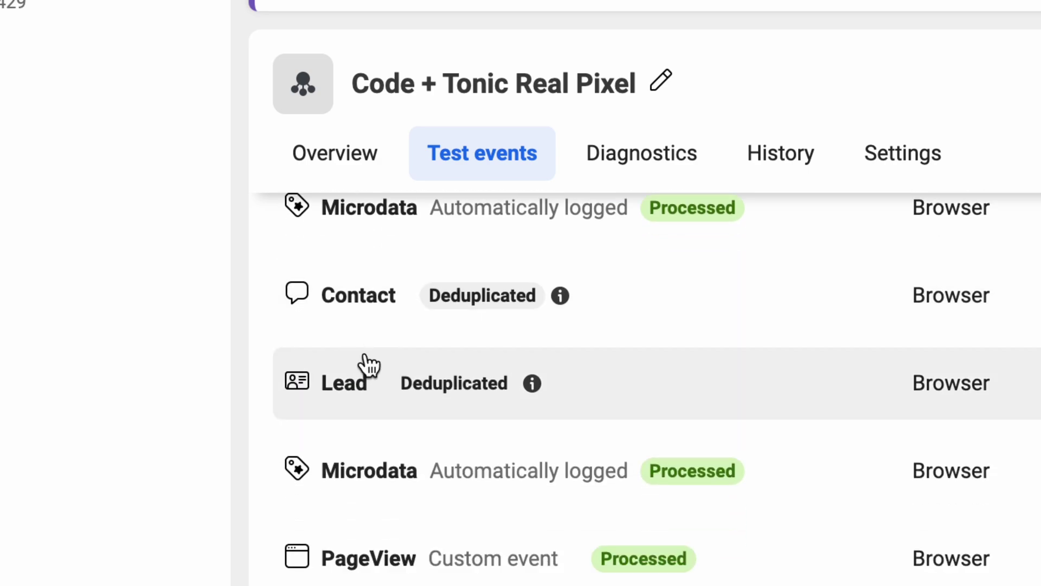
scroll(366, 366, down, 3)
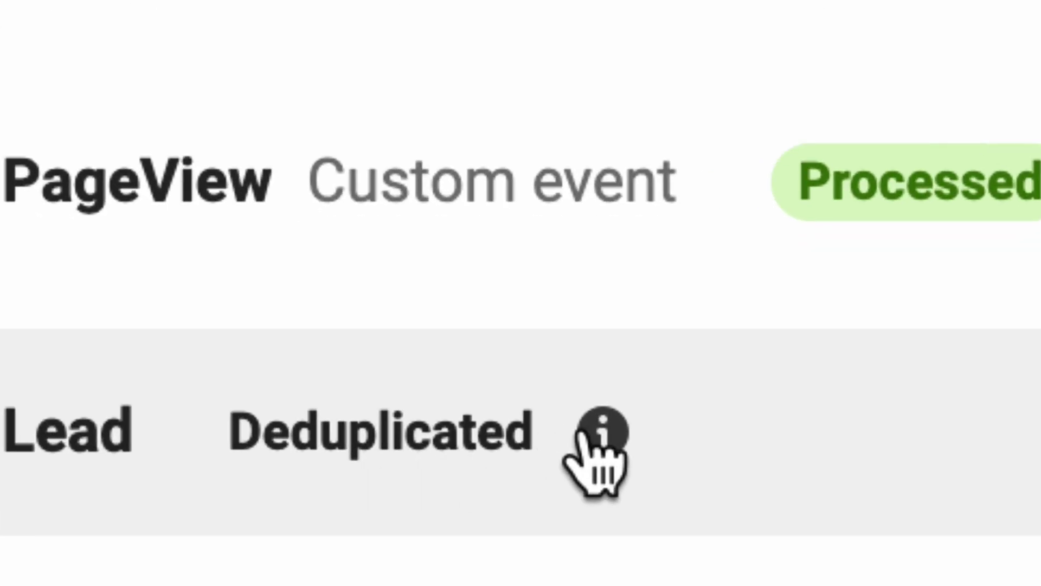
mouse_move(532, 383)
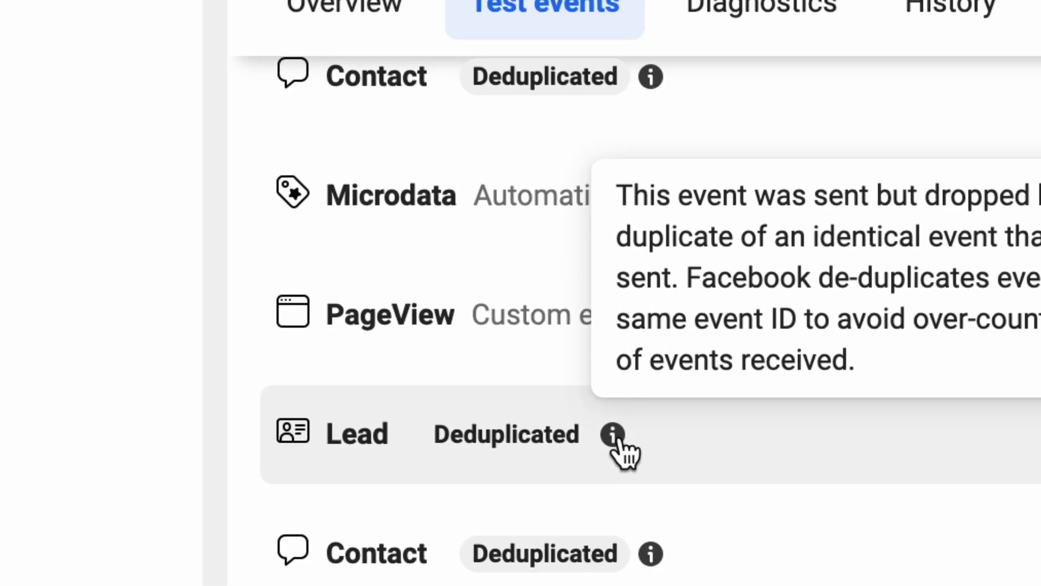
click(616, 438)
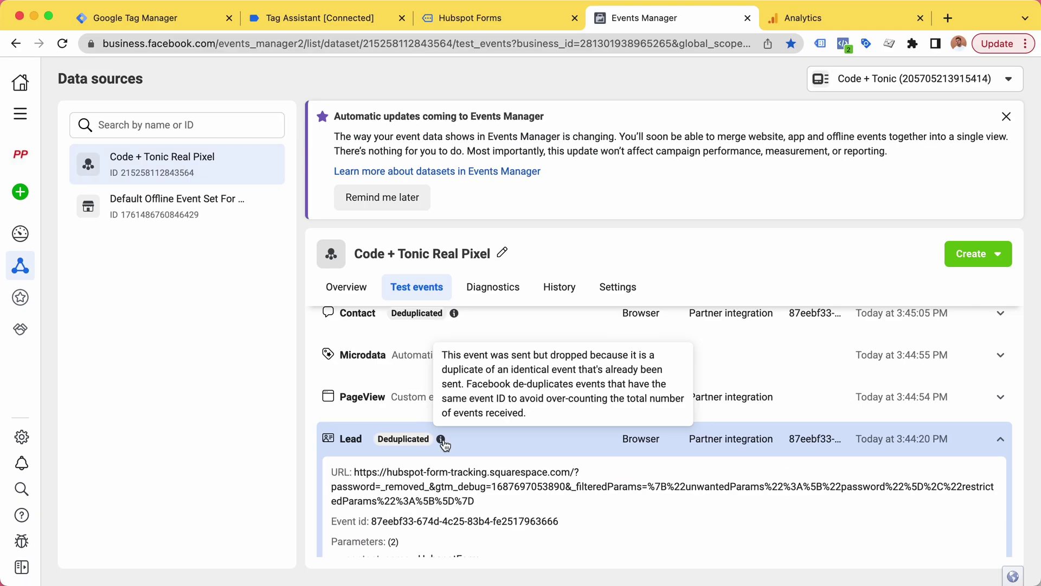
scroll(446, 444, down, 3)
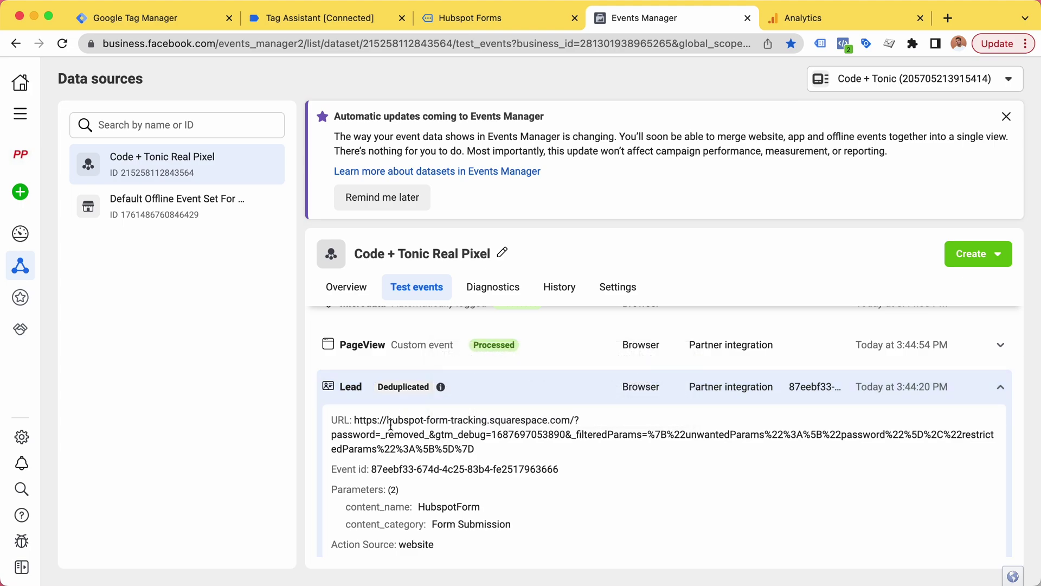
scroll(391, 425, down, 1)
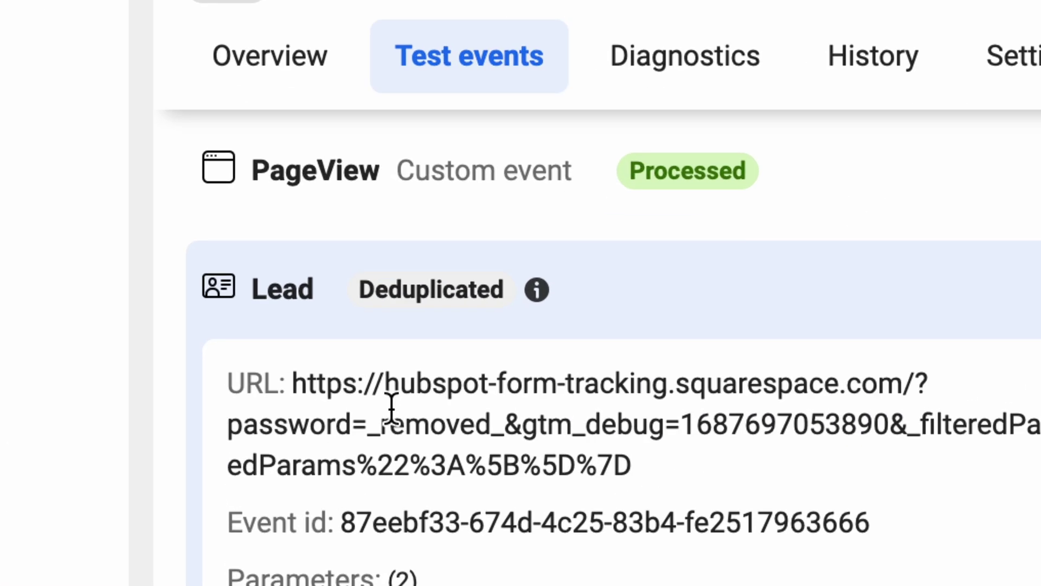
scroll(391, 409, down, 1)
mouse_move(340, 434)
mouse_down()
mouse_move(695, 417)
mouse_move(883, 435)
mouse_move(345, 443)
mouse_up()
click(391, 436)
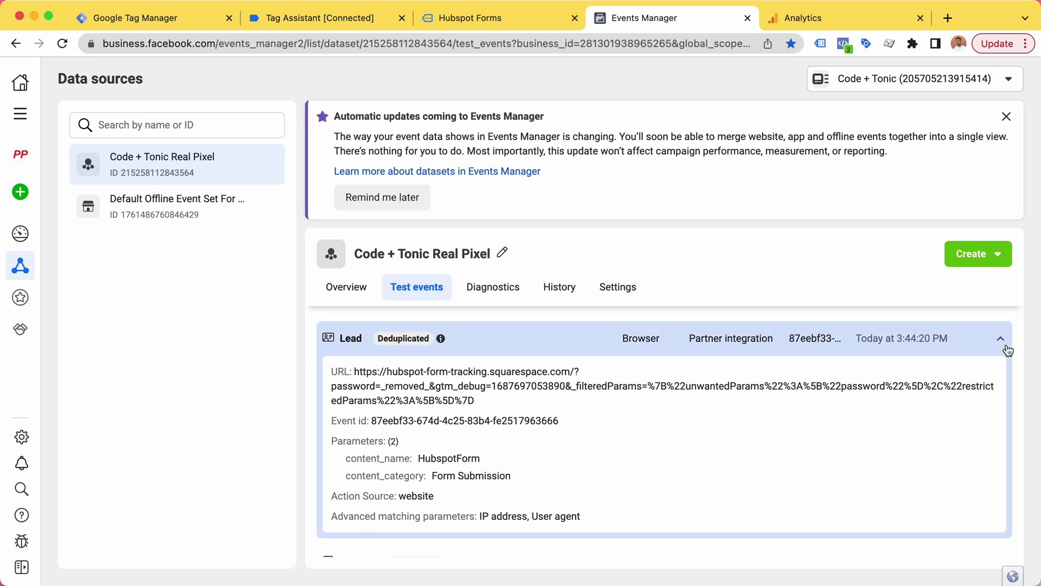
click(1006, 346)
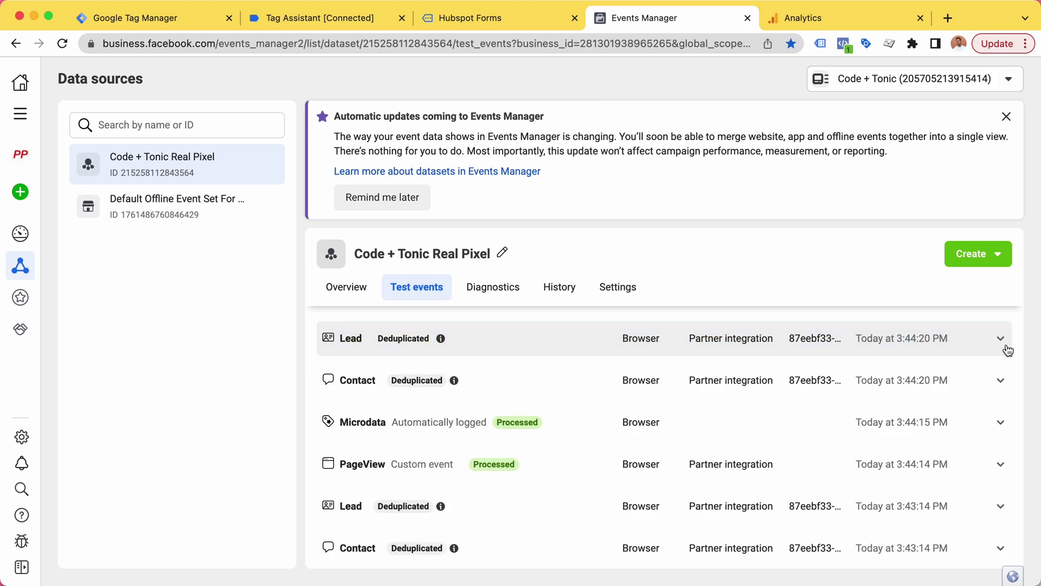
scroll(802, 414, up, 3)
scroll(802, 414, up, 3)
scroll(802, 411, up, 5)
scroll(803, 417, up, 2)
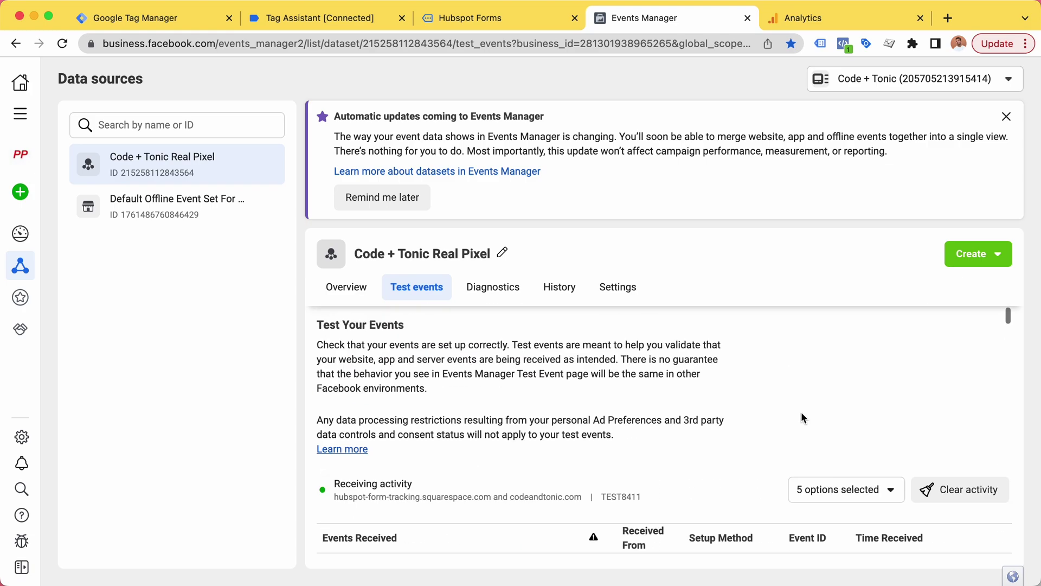
scroll(802, 418, down, 2)
scroll(803, 418, down, 5)
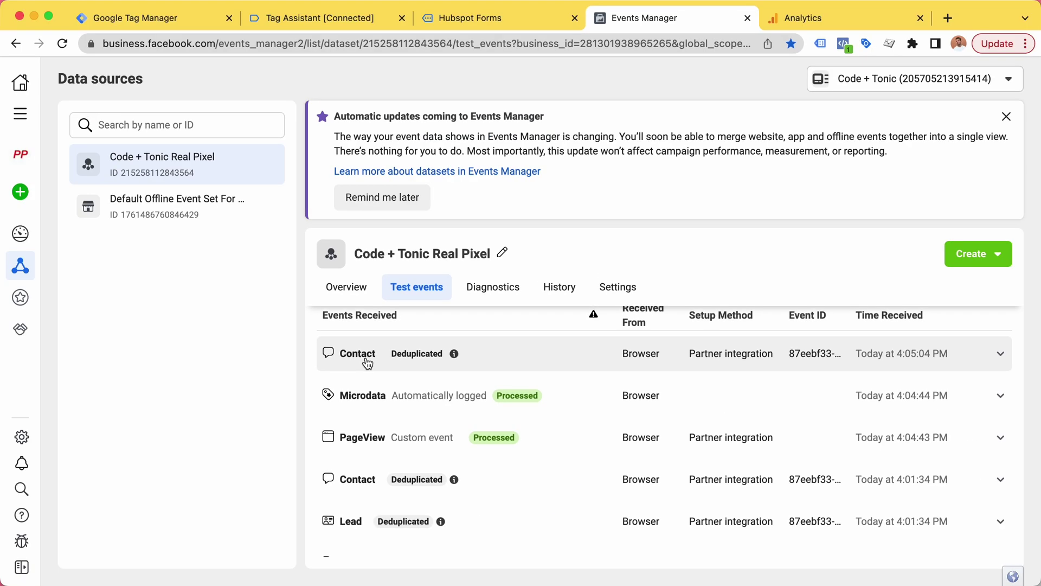
scroll(366, 359, down, 2)
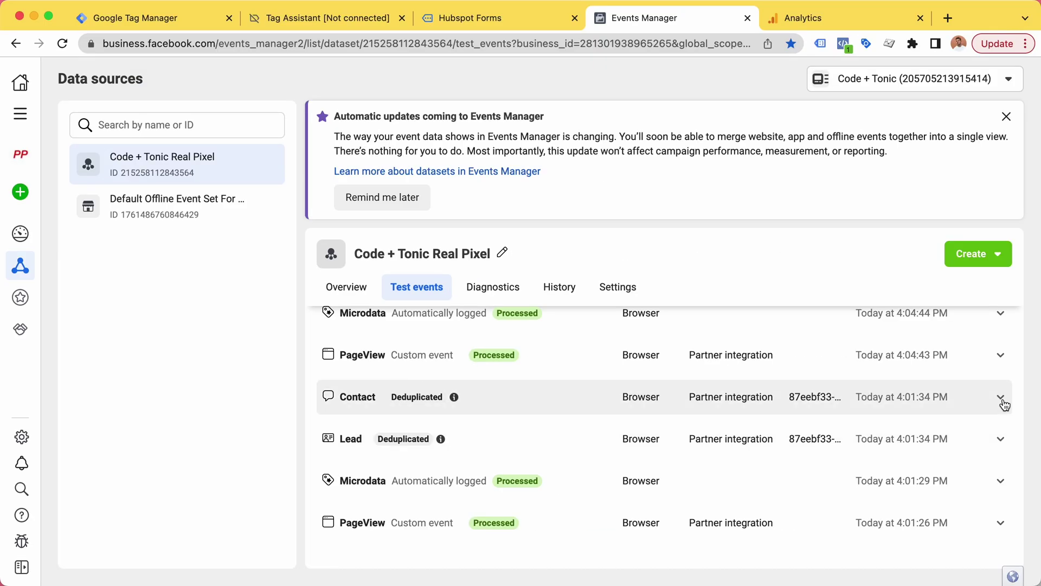
click(1001, 396)
scroll(436, 422, down, 2)
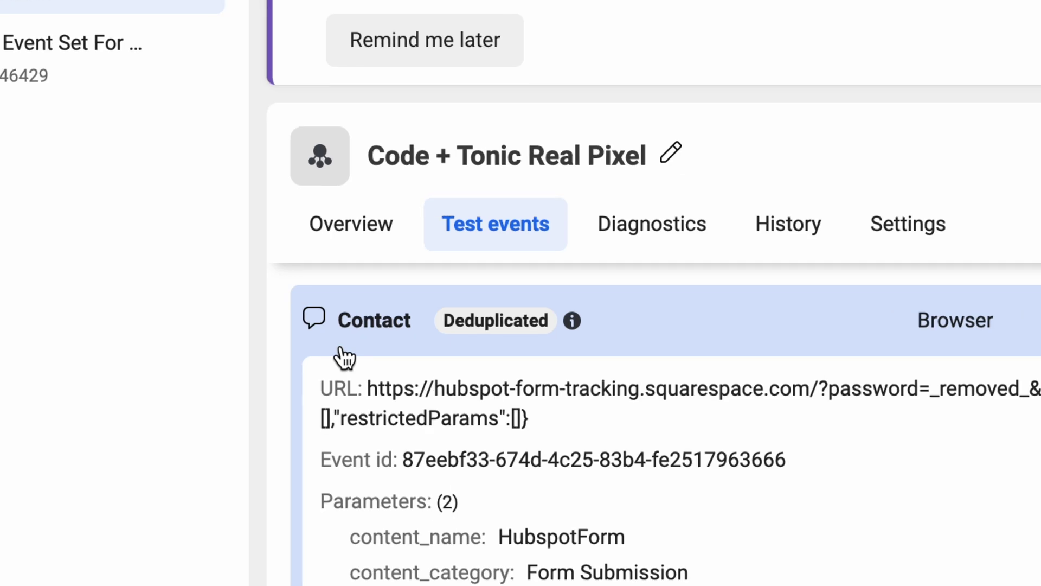
scroll(370, 401, down, 1)
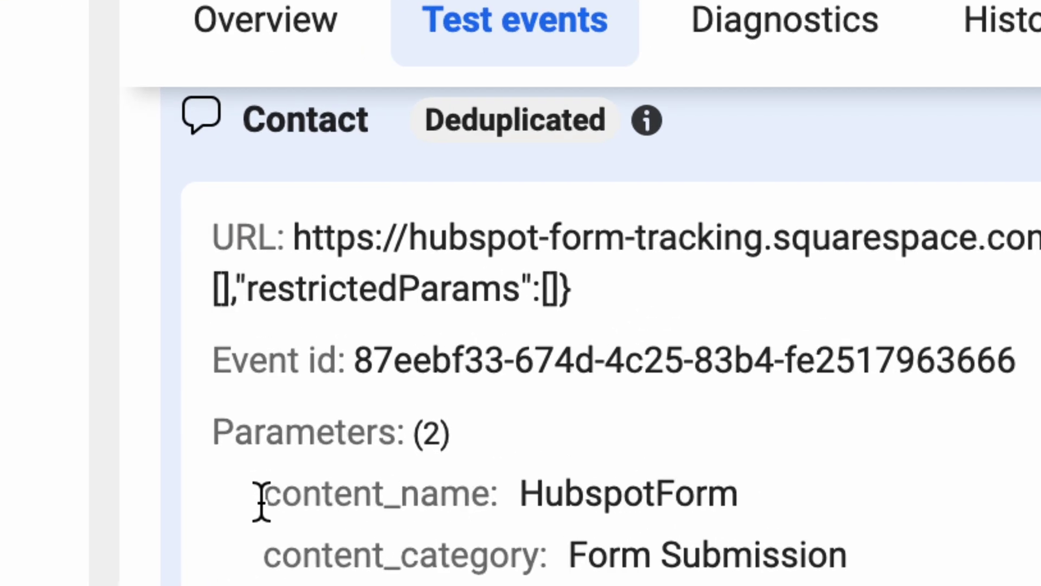
drag(263, 495, 488, 495)
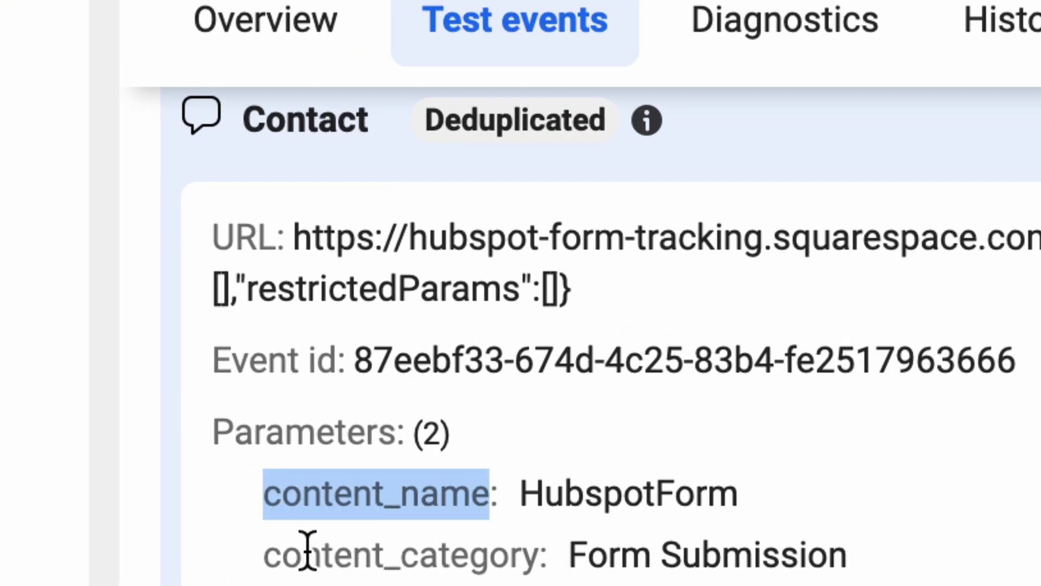
drag(264, 553, 546, 555)
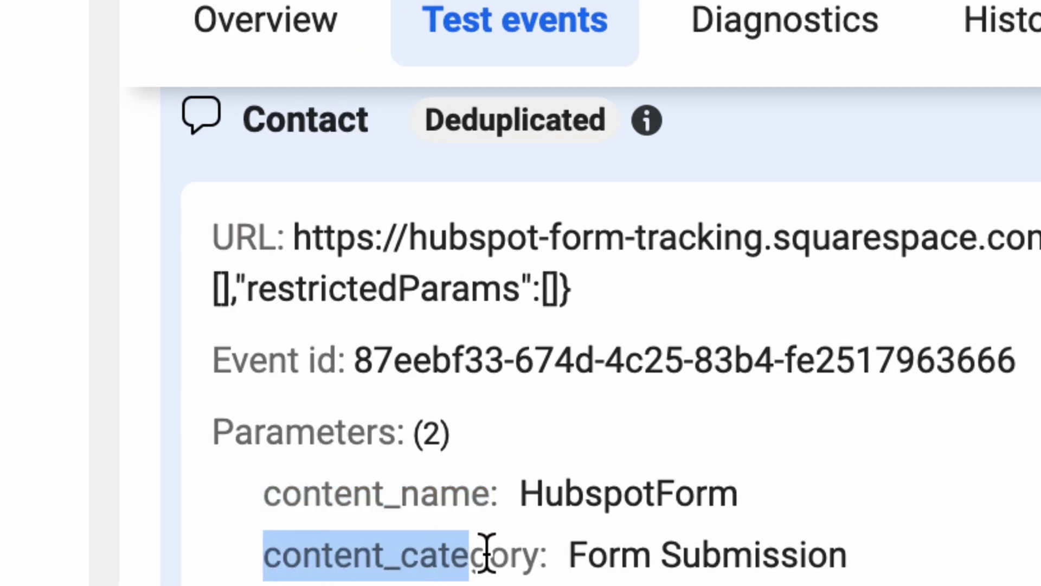
click(546, 554)
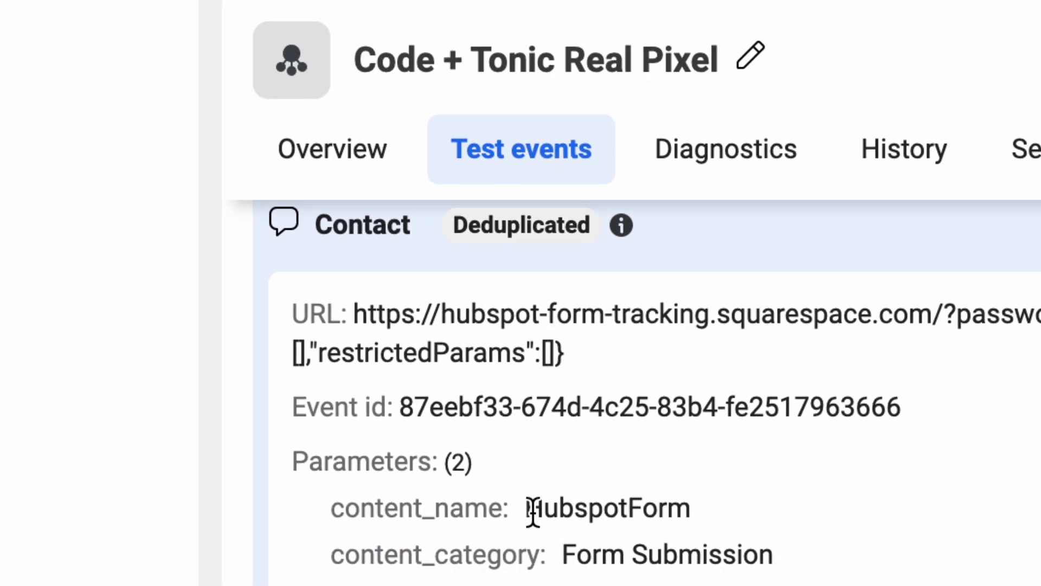
drag(533, 511, 707, 521)
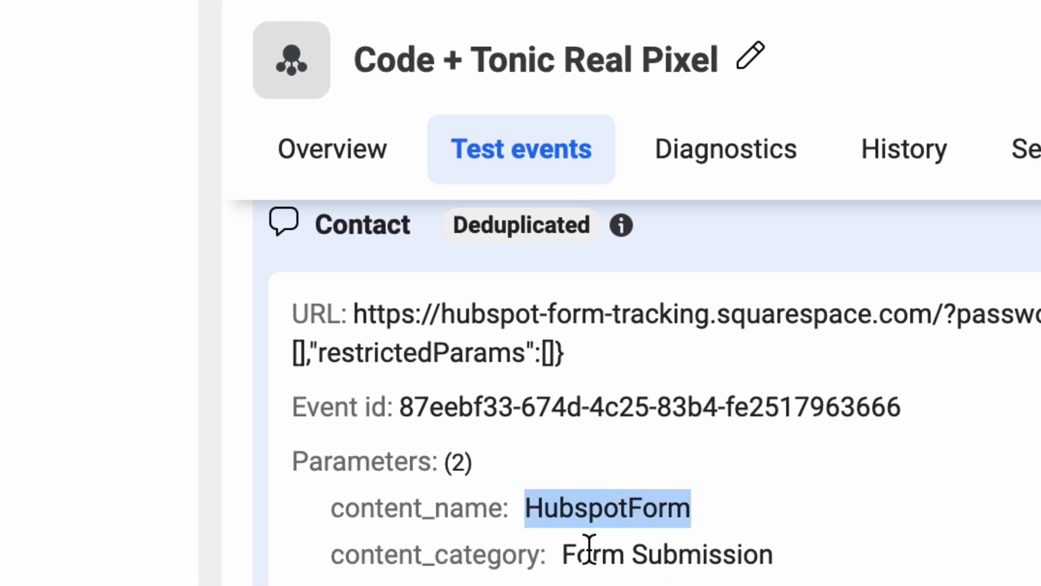
drag(564, 553, 772, 547)
mouse_move(705, 514)
mouse_down()
mouse_move(542, 521)
mouse_move(736, 510)
mouse_up()
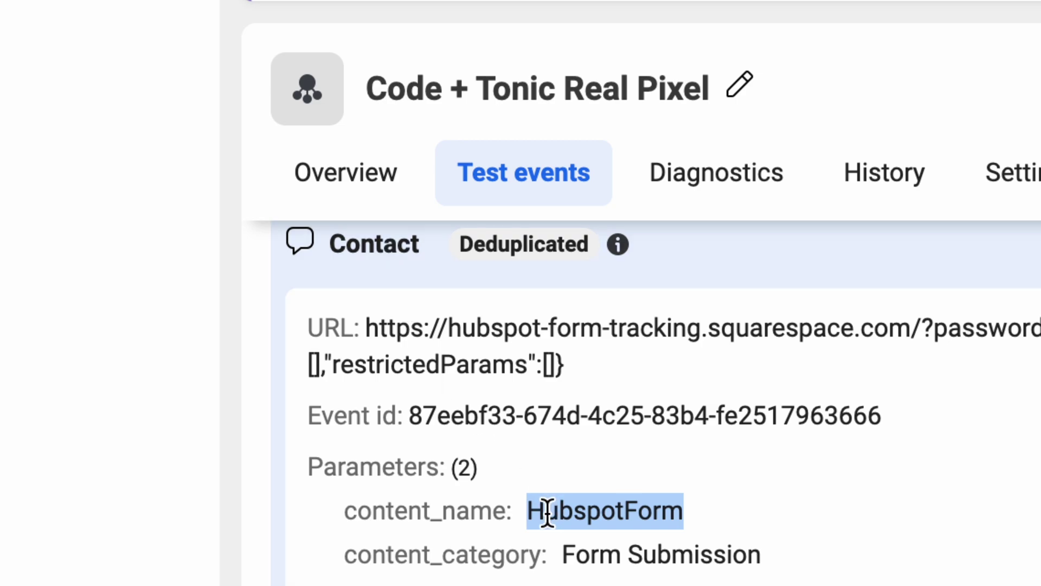
click(411, 270)
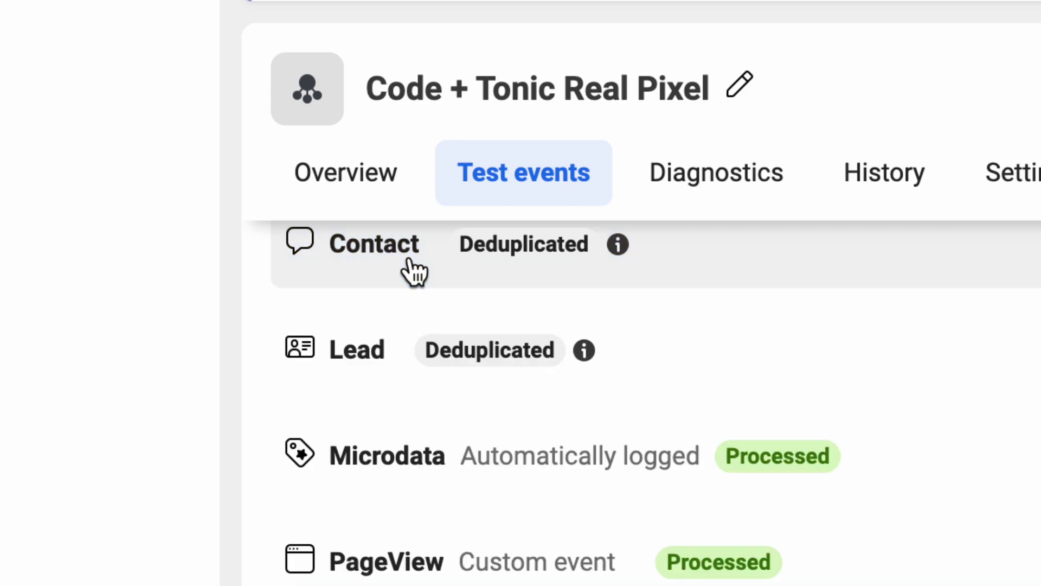
Inspect the Lead tag script's commented value 1.00 and currency lines and the Lead event name
click(383, 313)
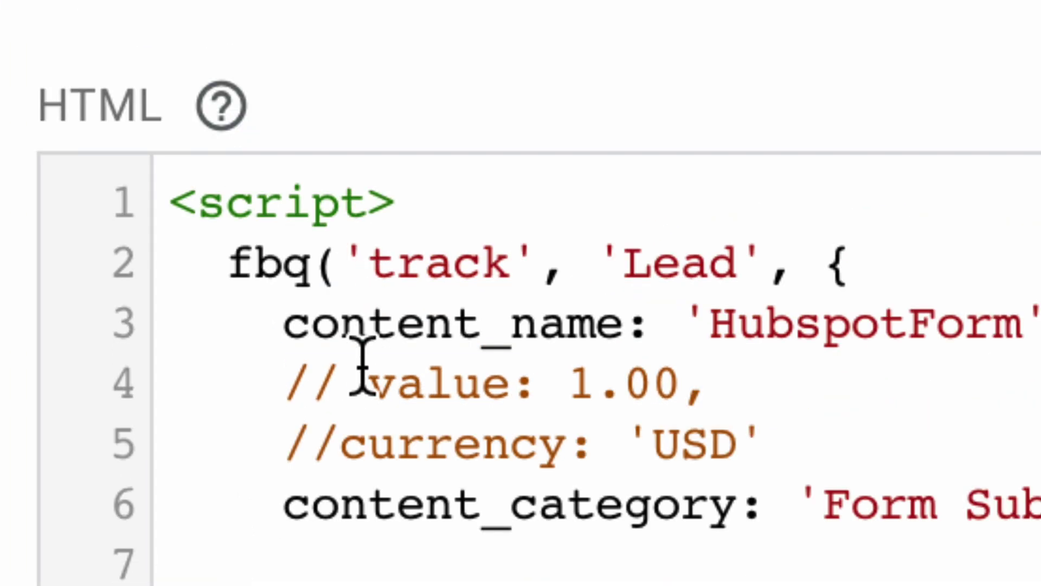
click(366, 374)
key(BackSpace)
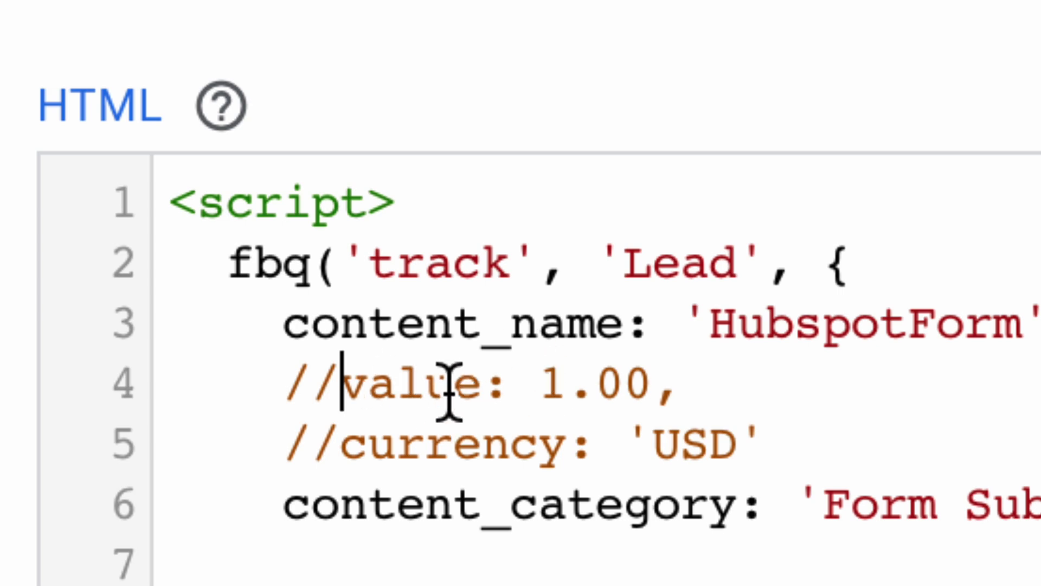
click(331, 446)
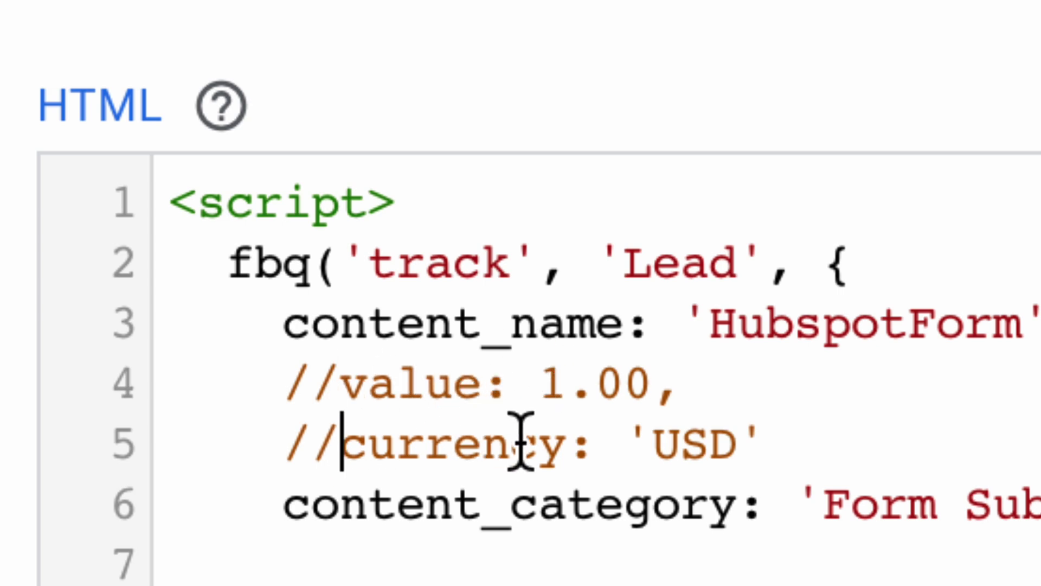
click(336, 383)
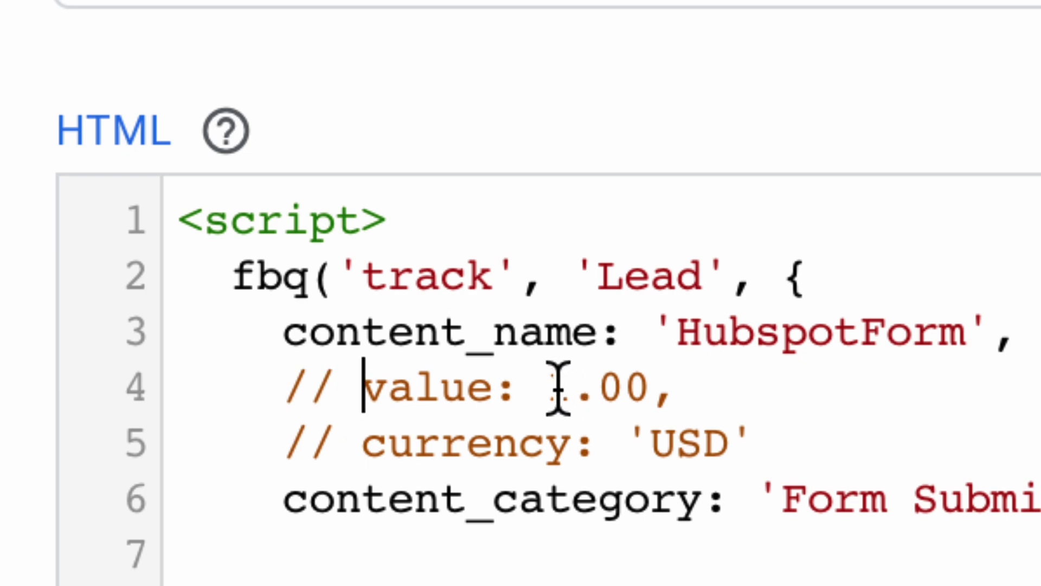
drag(545, 389, 652, 388)
click(651, 389)
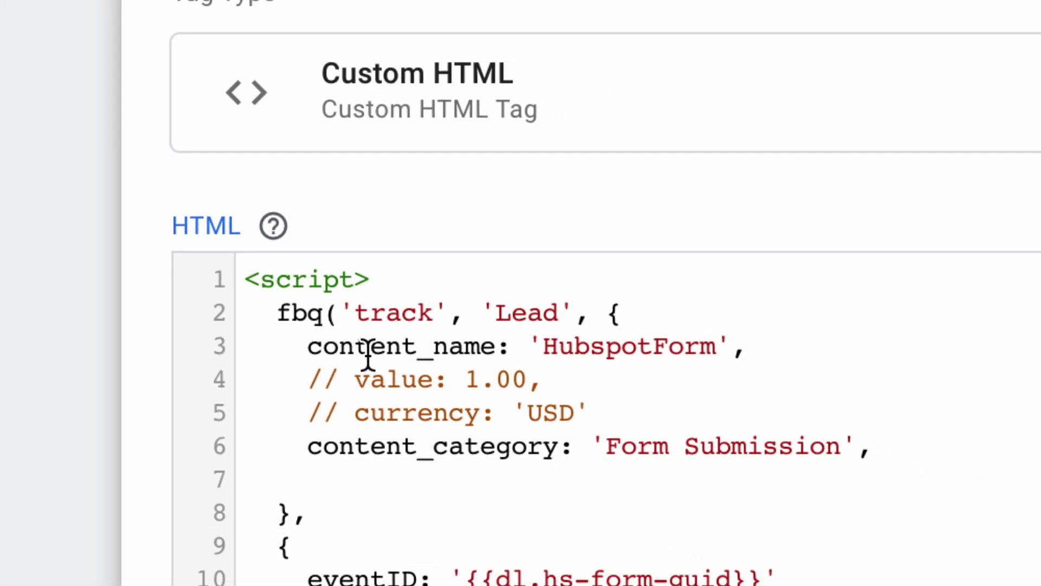
double_click(540, 313)
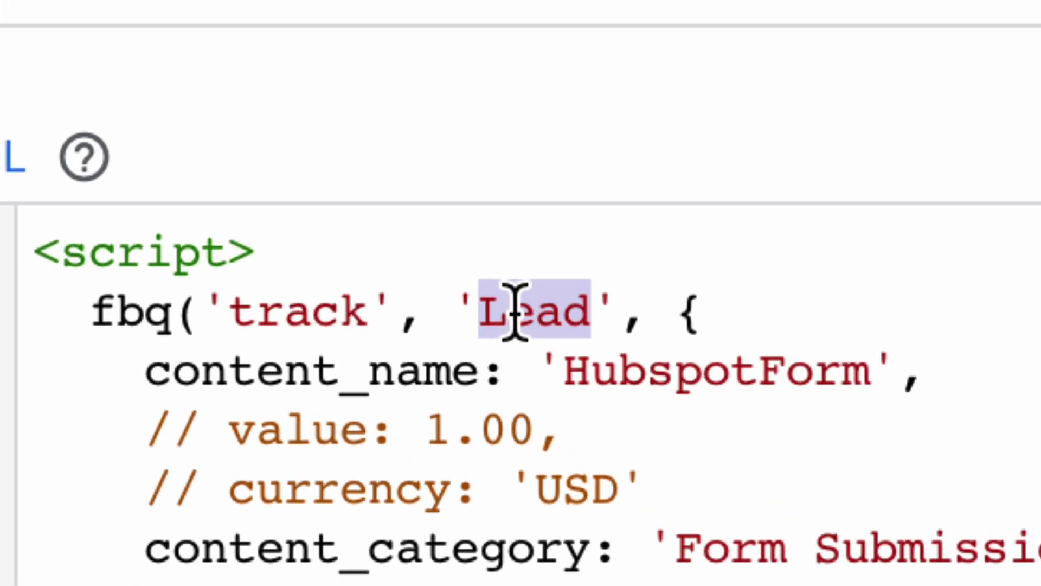
click(590, 313)
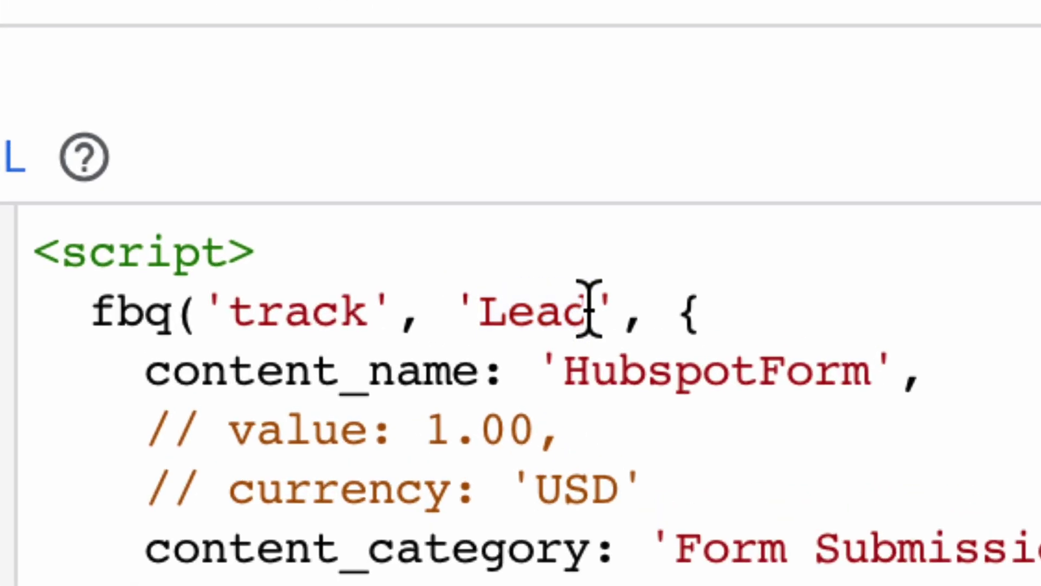
Uncomment the value and currency lines, undo to restore the comments, then leave the editor unsaved
click(454, 432)
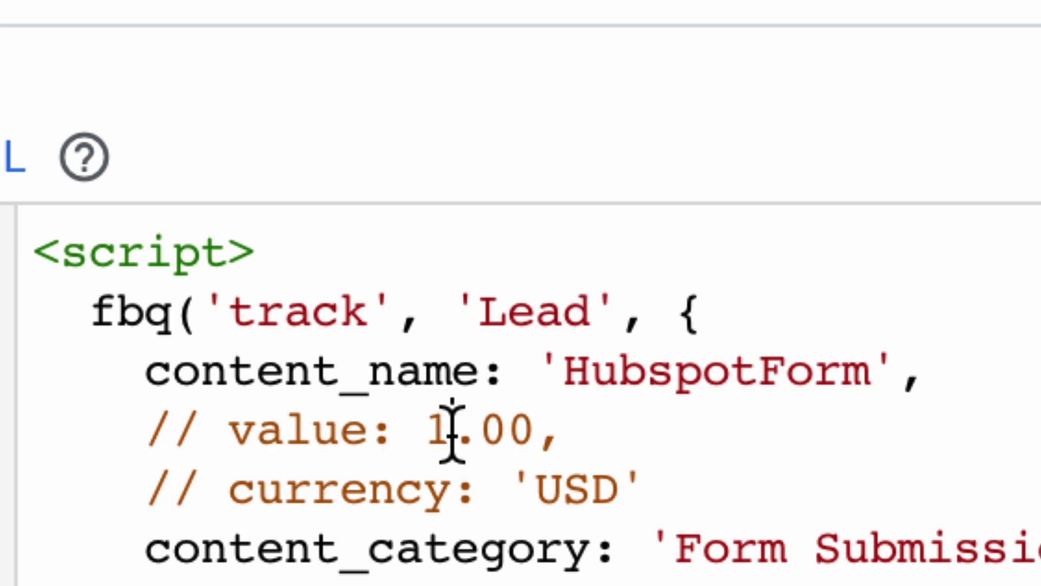
text(0000)
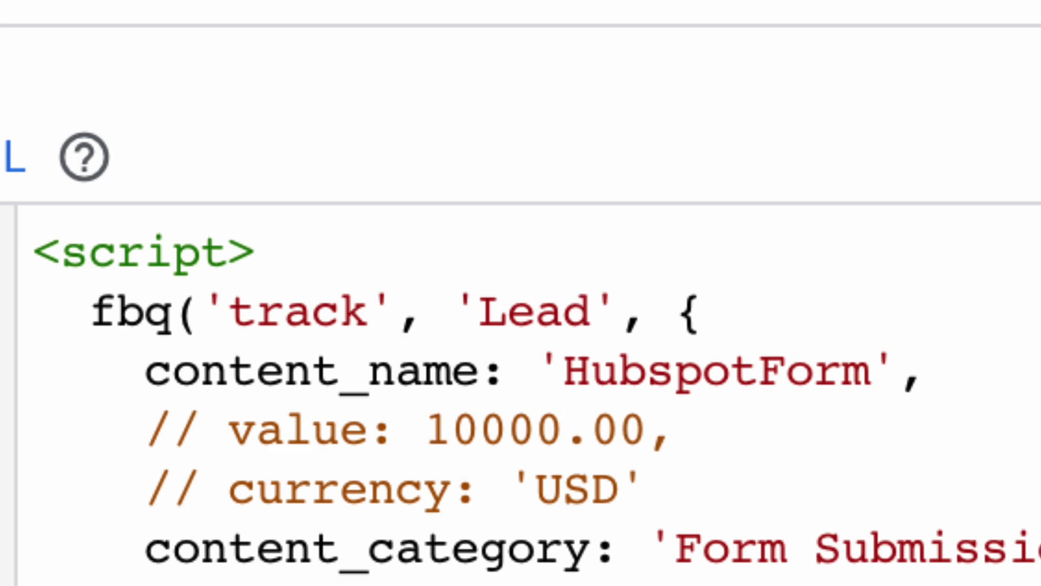
click(524, 488)
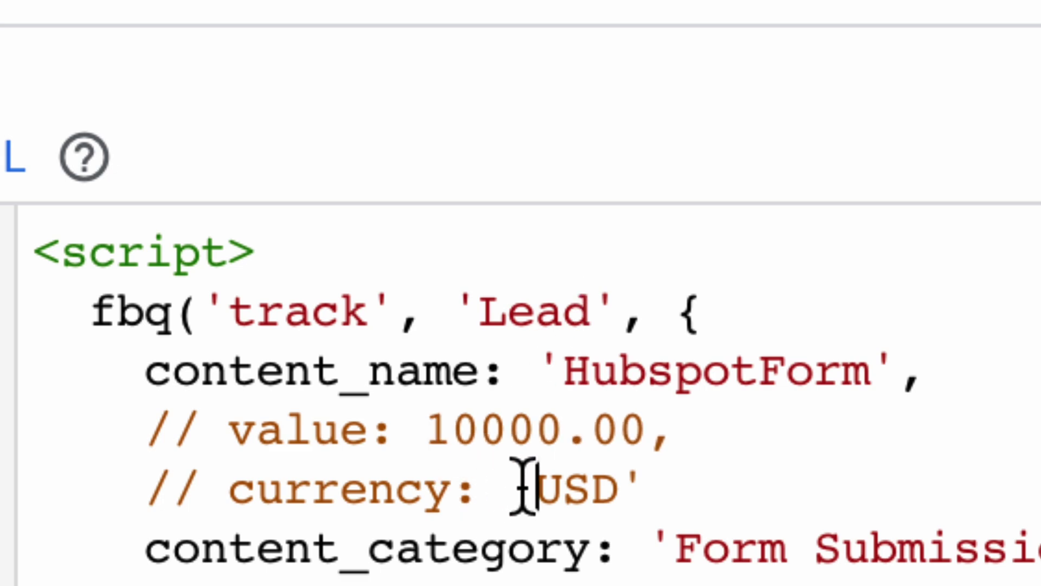
click(204, 430)
key(BackSpace)
key(BackSpace)
key(Down)
key(Right)
key(Right)
key(BackSpace)
key(BackSpace)
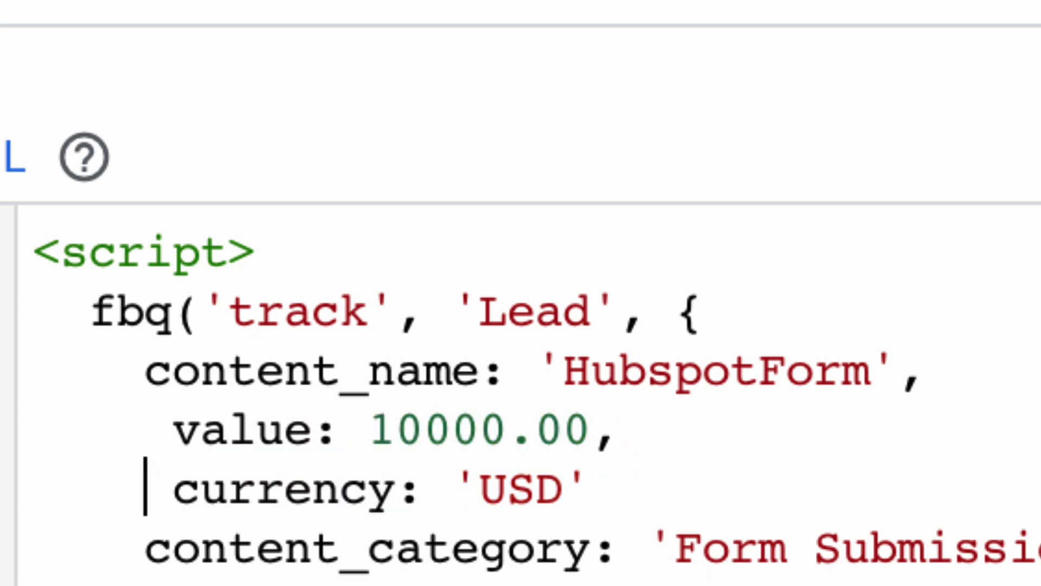
key(ctrl+z)
key(ctrl+z)
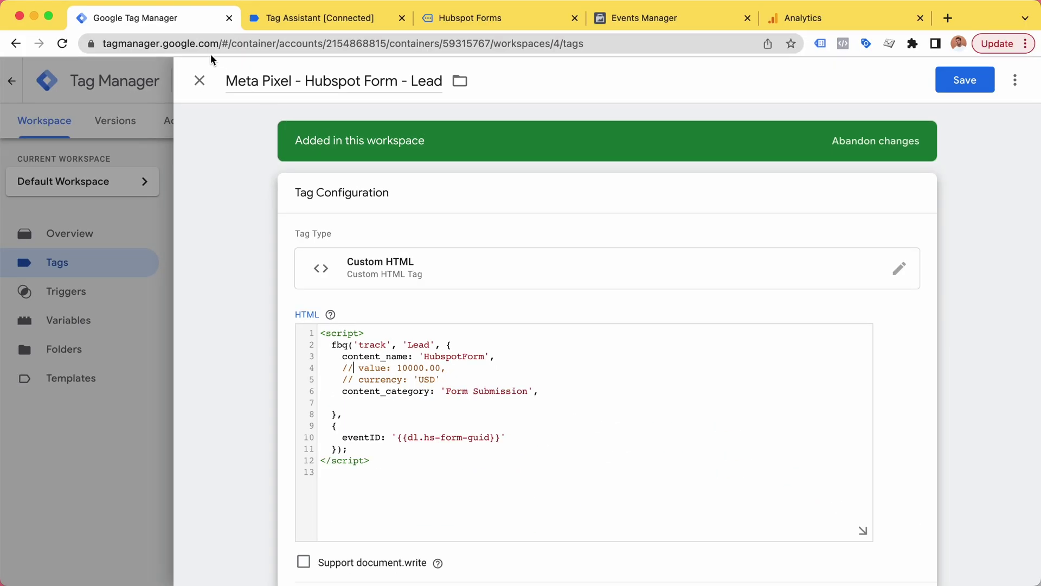
click(199, 82)
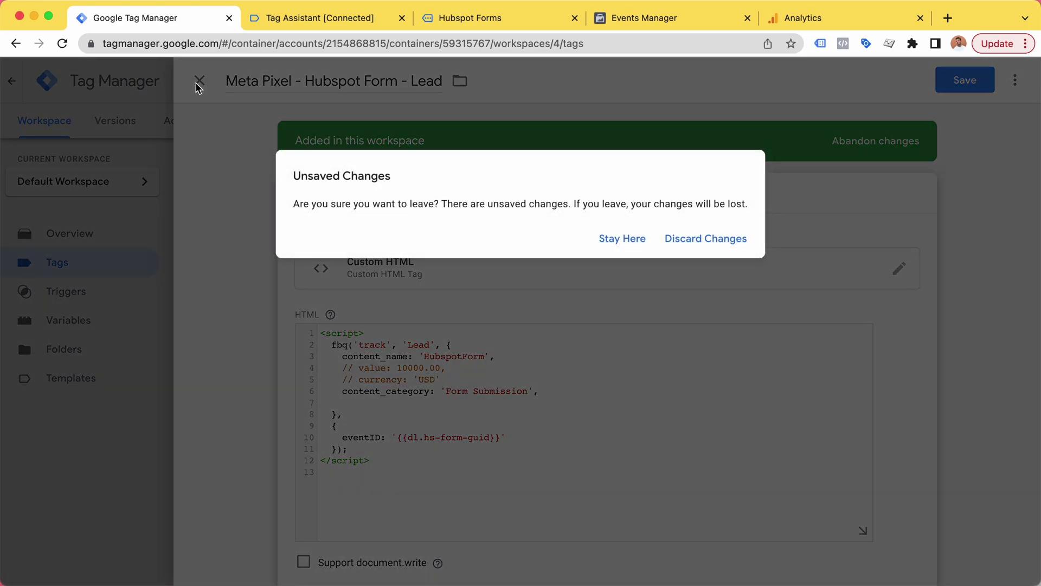
Discard the Lead tag edits and add event parameter rows to the GA4 - Event - Hubspot Form tag
click(678, 242)
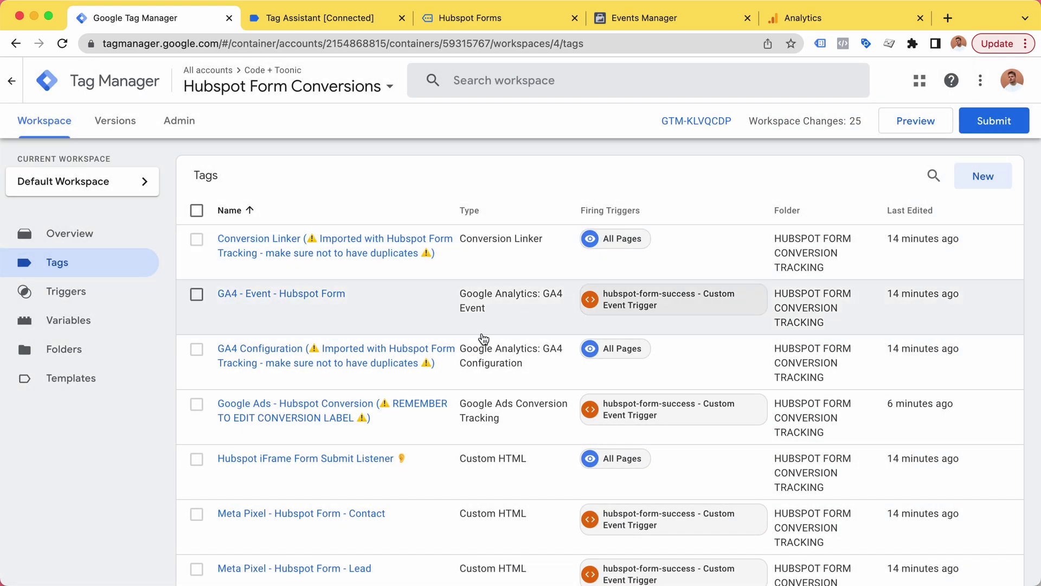
click(484, 334)
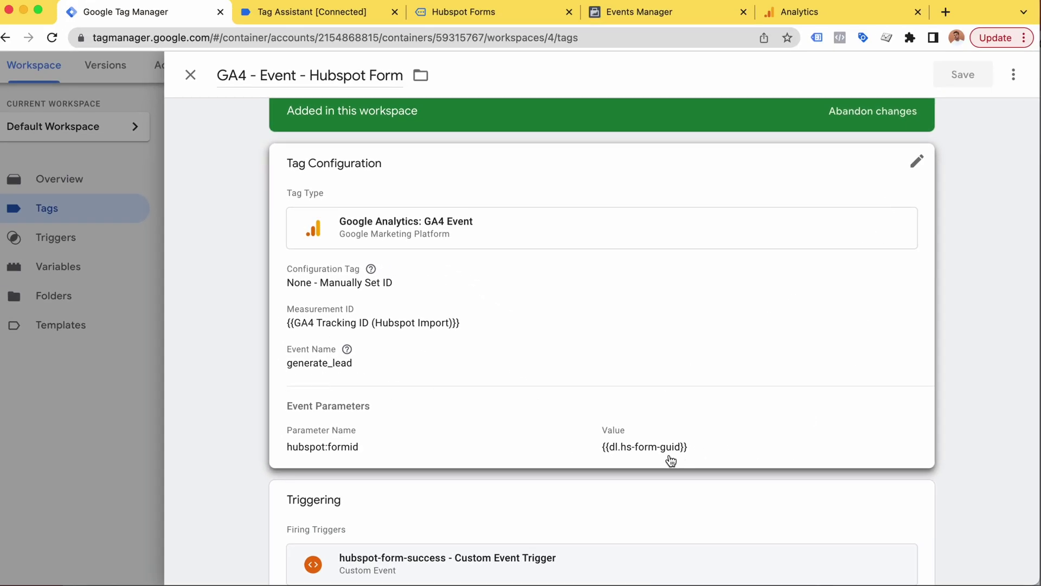
click(504, 450)
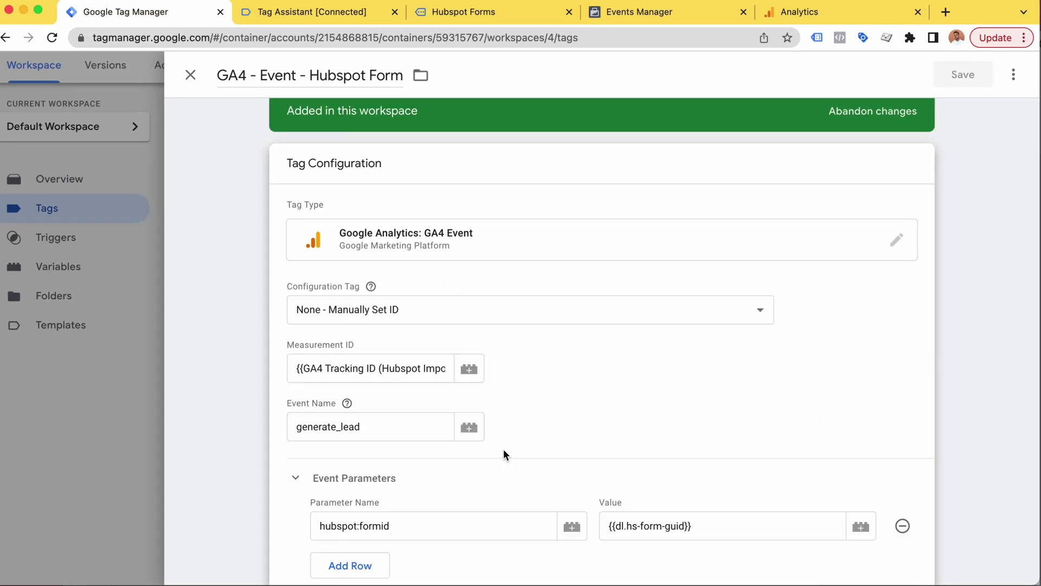
scroll(448, 488, down, 2)
click(369, 504)
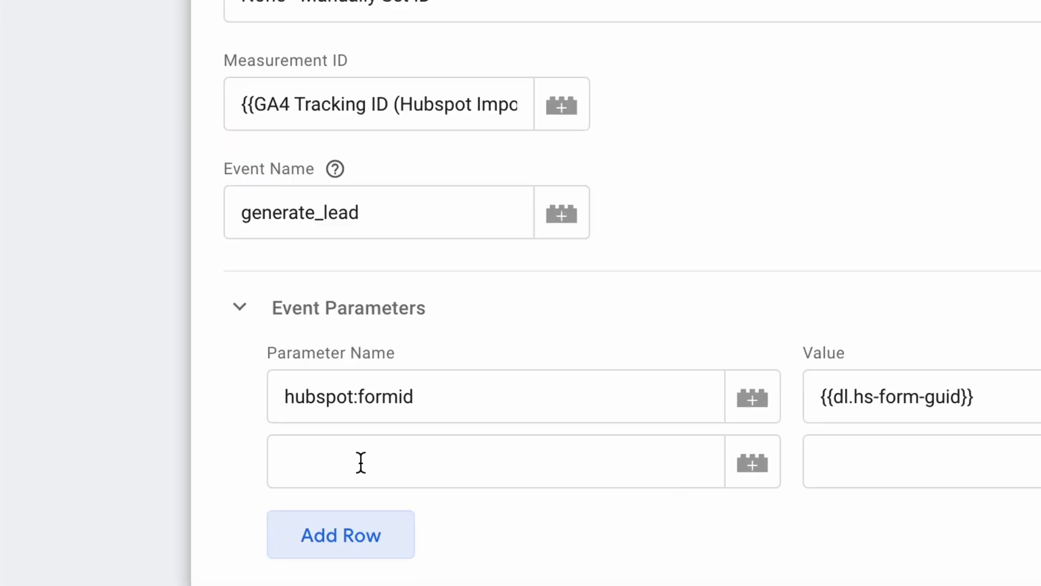
click(360, 471)
text(500)
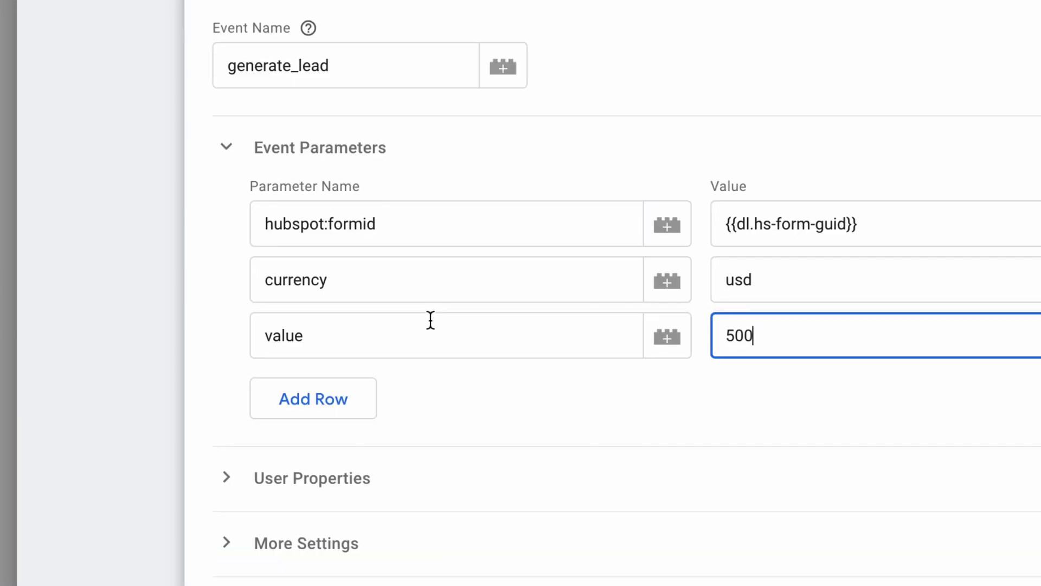
Review the new parameters currency usd and value 500 on the GA4 tag
drag(351, 277, 242, 278)
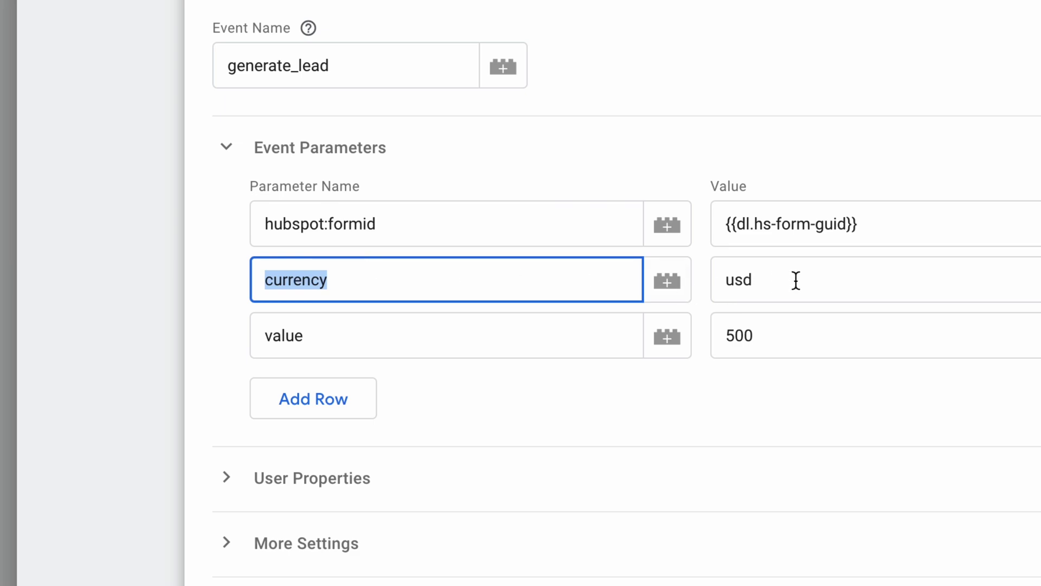
drag(796, 280, 712, 280)
drag(400, 334, 284, 332)
click(814, 335)
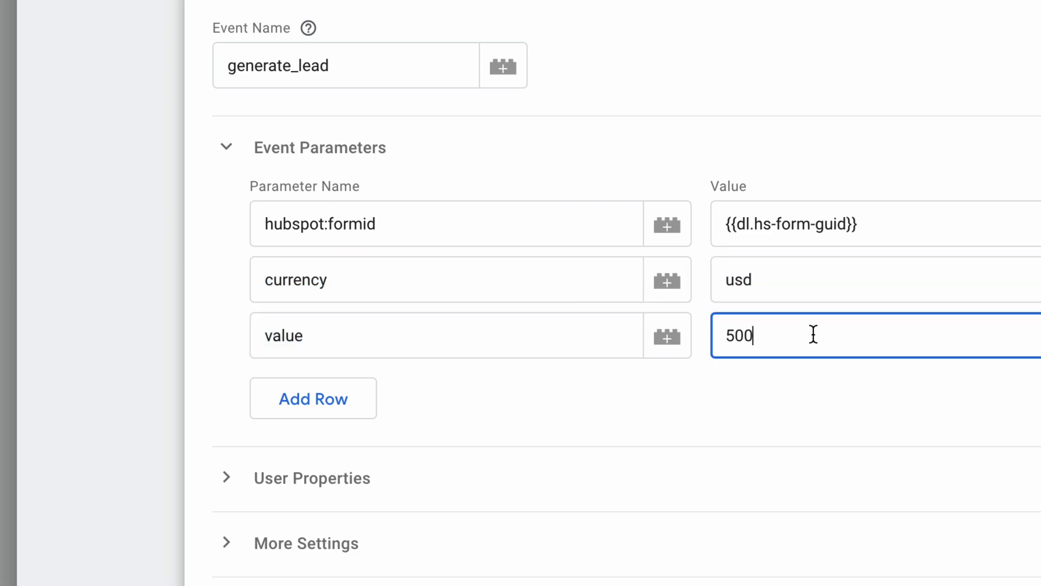
drag(814, 334, 686, 342)
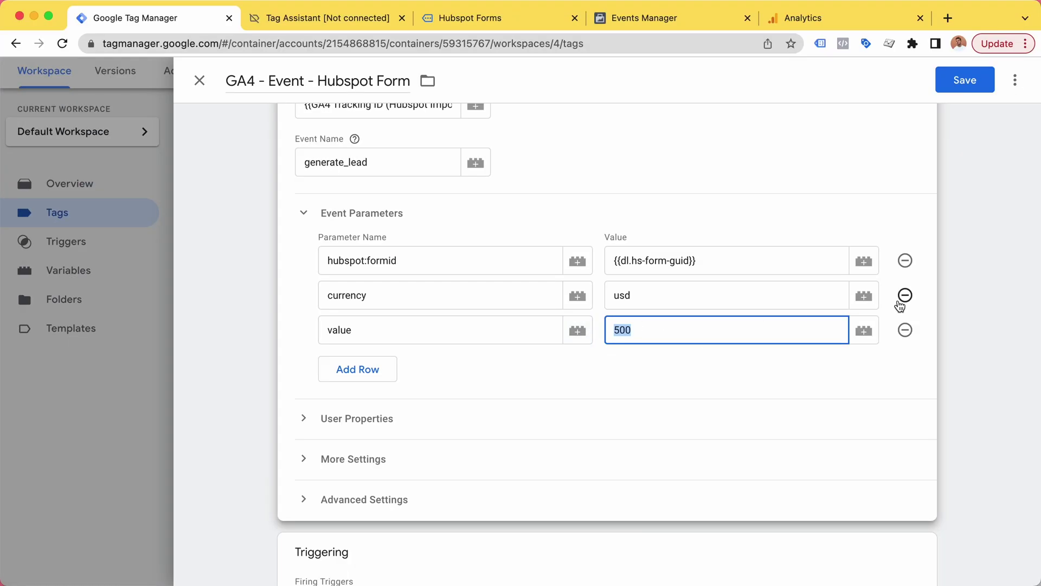
Remove the currency and value parameter rows, glance at the codeandtonic service page, and return to Tag Manager
click(904, 298)
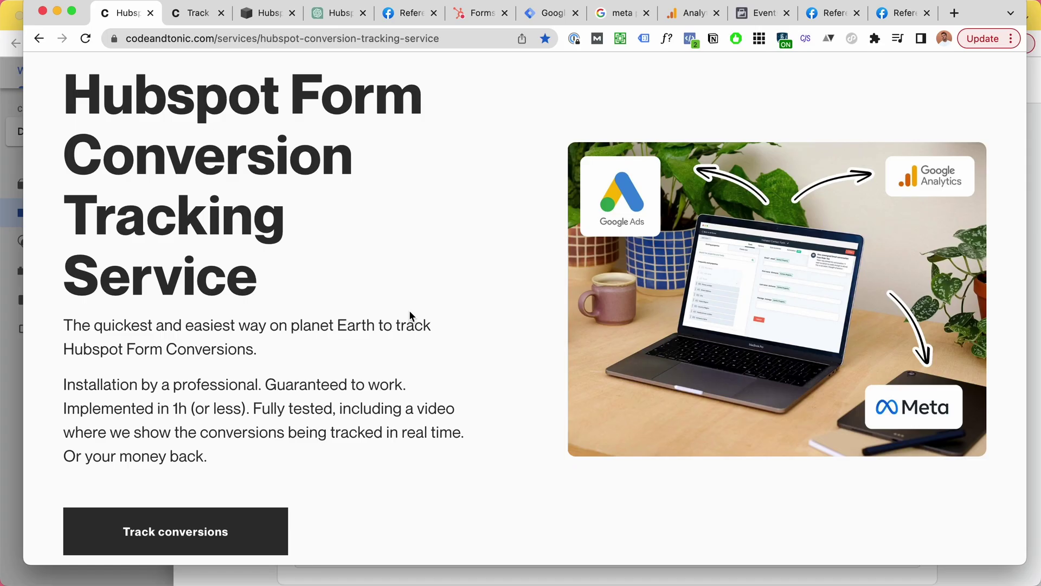
scroll(413, 314, up, 1)
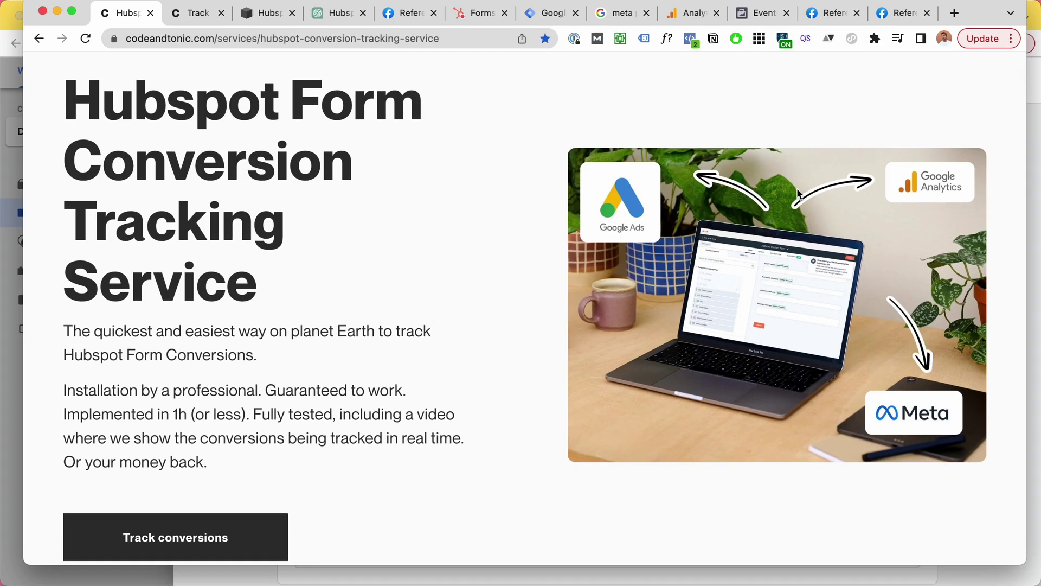
mouse_move(69, 87)
mouse_down()
mouse_move(295, 162)
mouse_move(325, 160)
mouse_up()
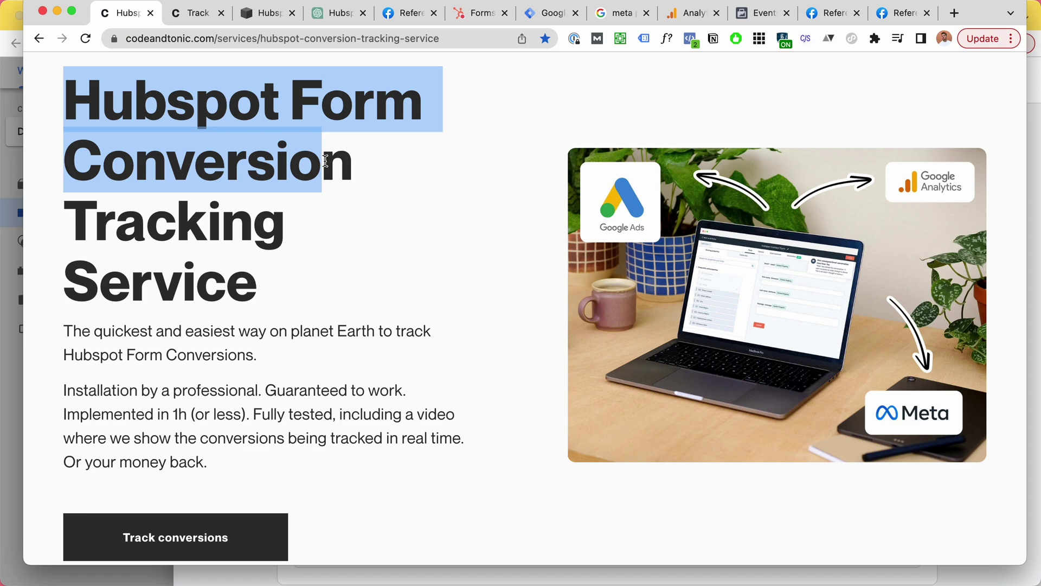
scroll(310, 229, down, 1)
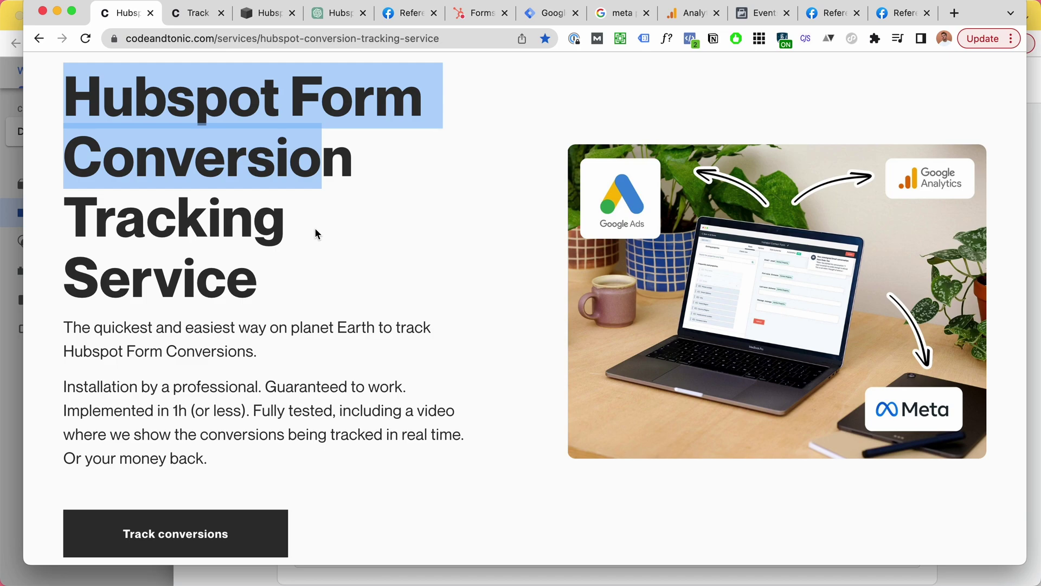
click(314, 269)
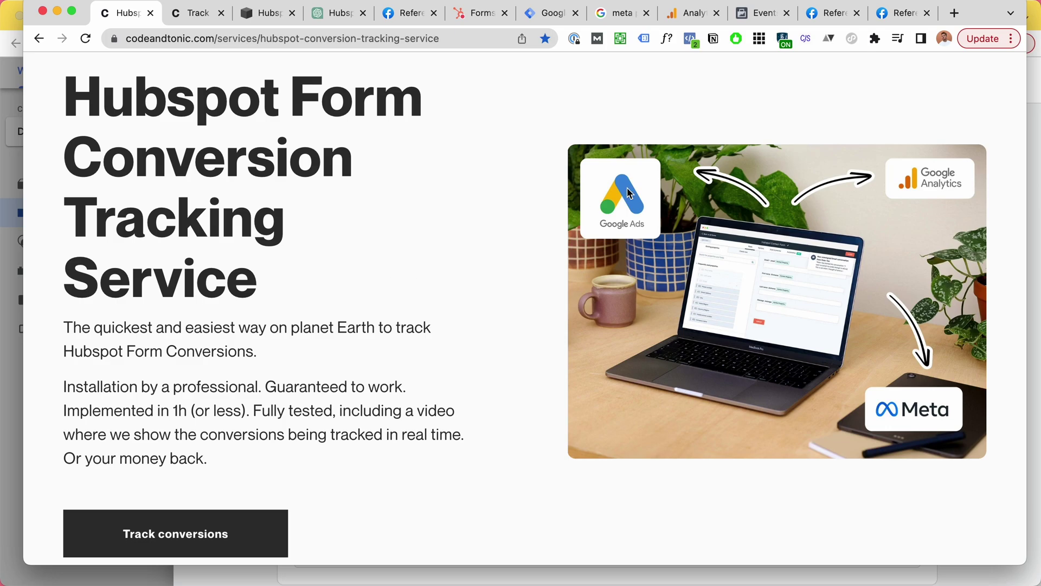
drag(1020, 6, 1013, 13)
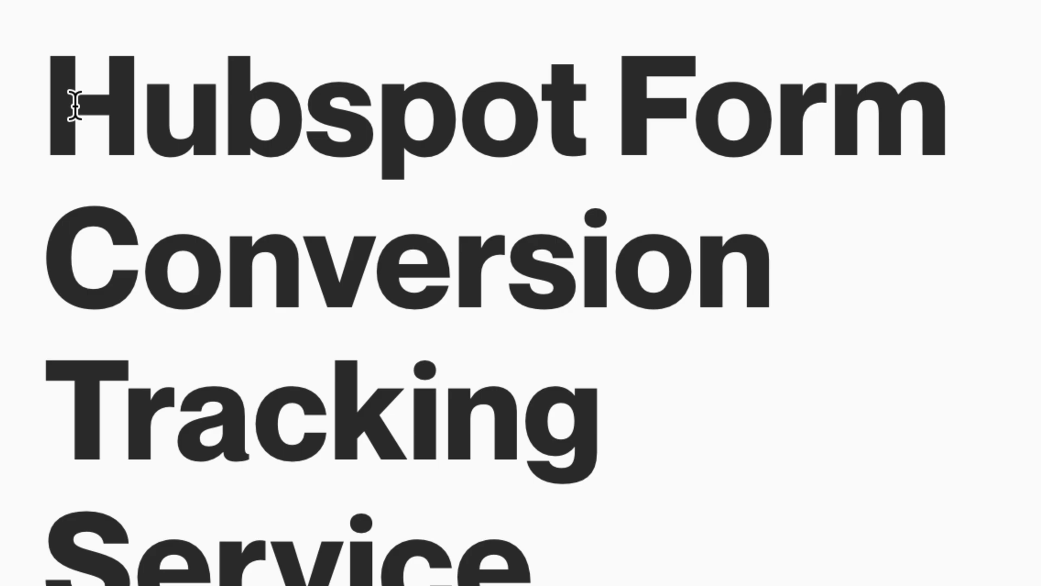
drag(74, 105, 241, 270)
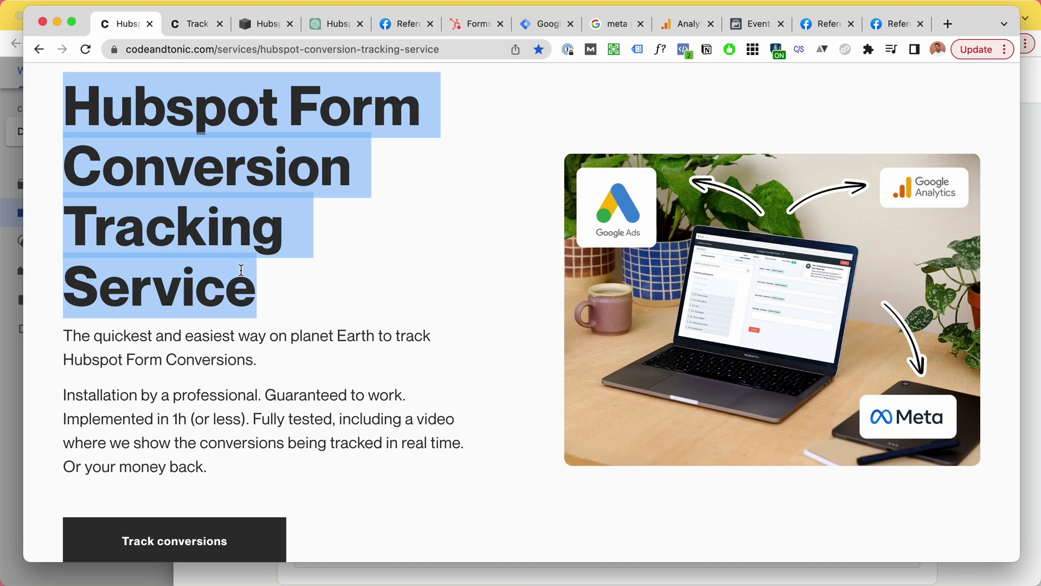
click(164, 5)
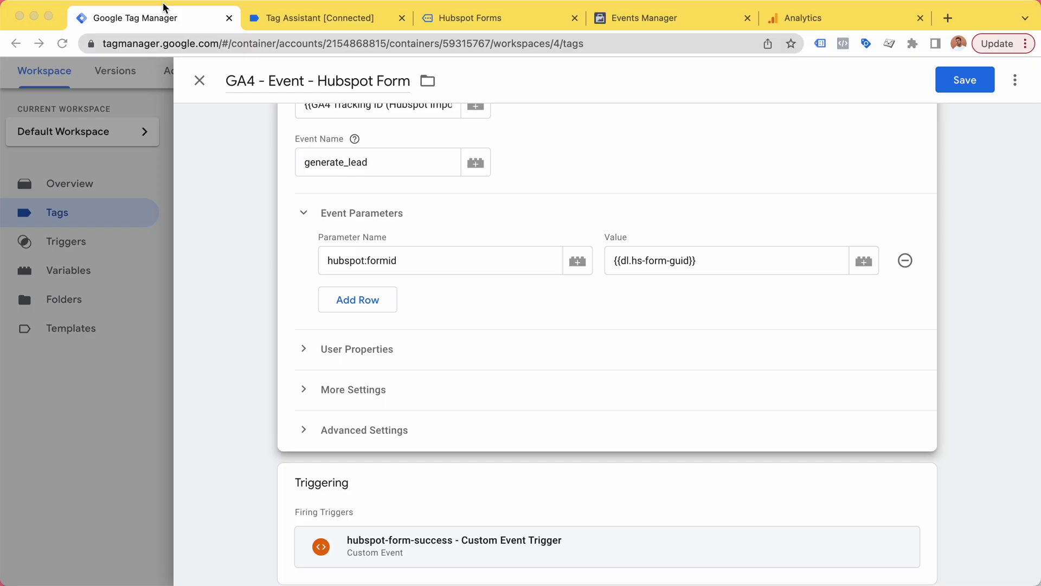
Close the GA4 tag editor and arrange the Finder window showing 'hubspot form tracker gtm export 1.0 .json'
click(201, 82)
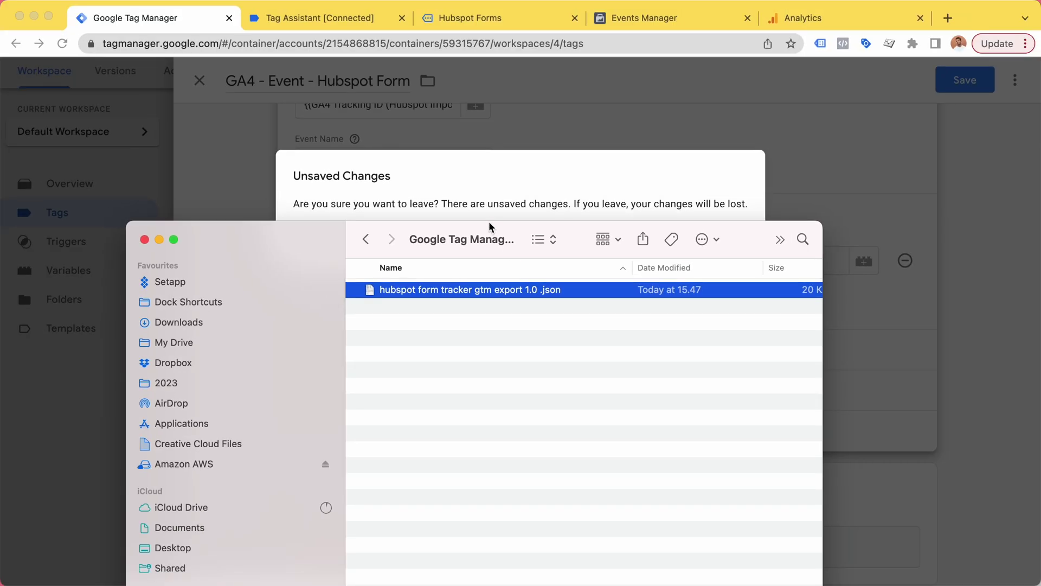
mouse_move(489, 221)
mouse_down()
mouse_move(452, 146)
mouse_move(448, 100)
mouse_up()
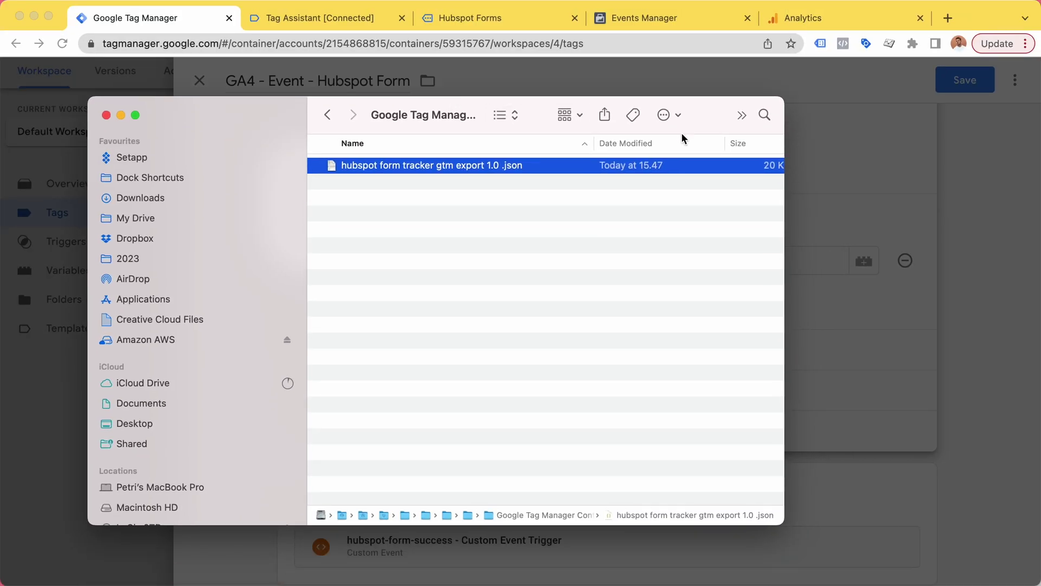
double_click(755, 114)
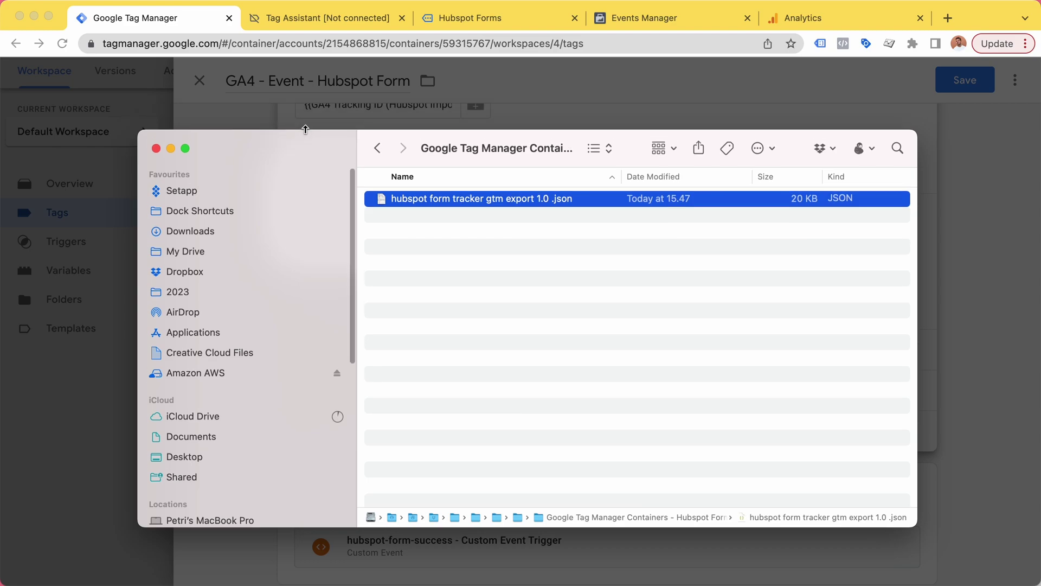
drag(304, 116, 300, 154)
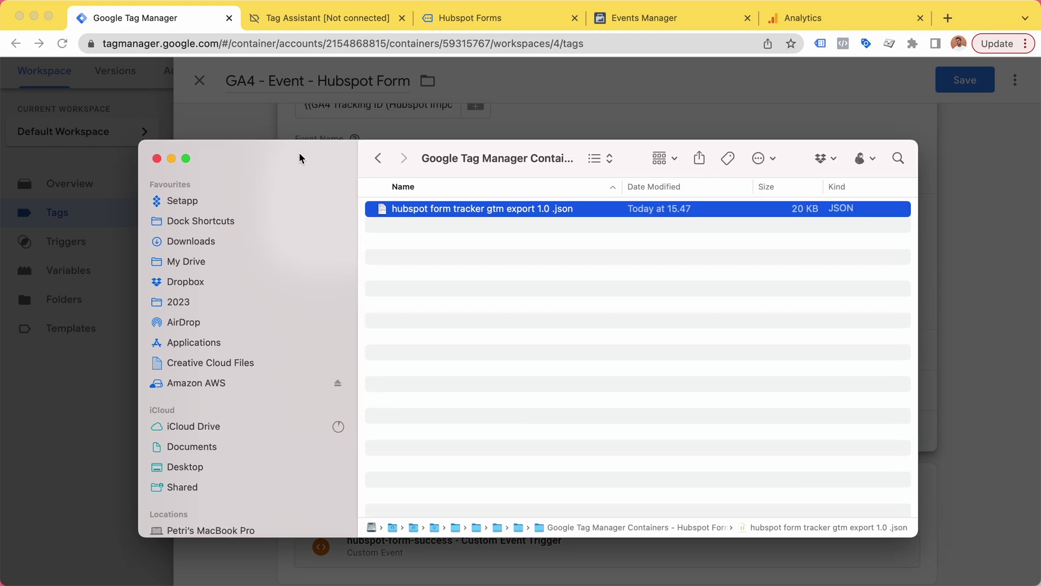
drag(140, 136, 147, 149)
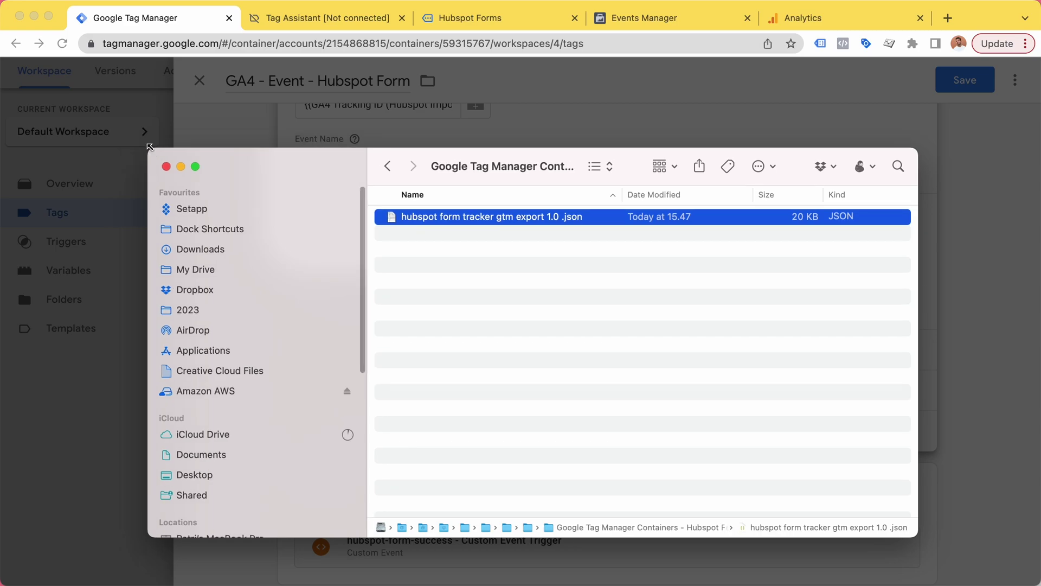